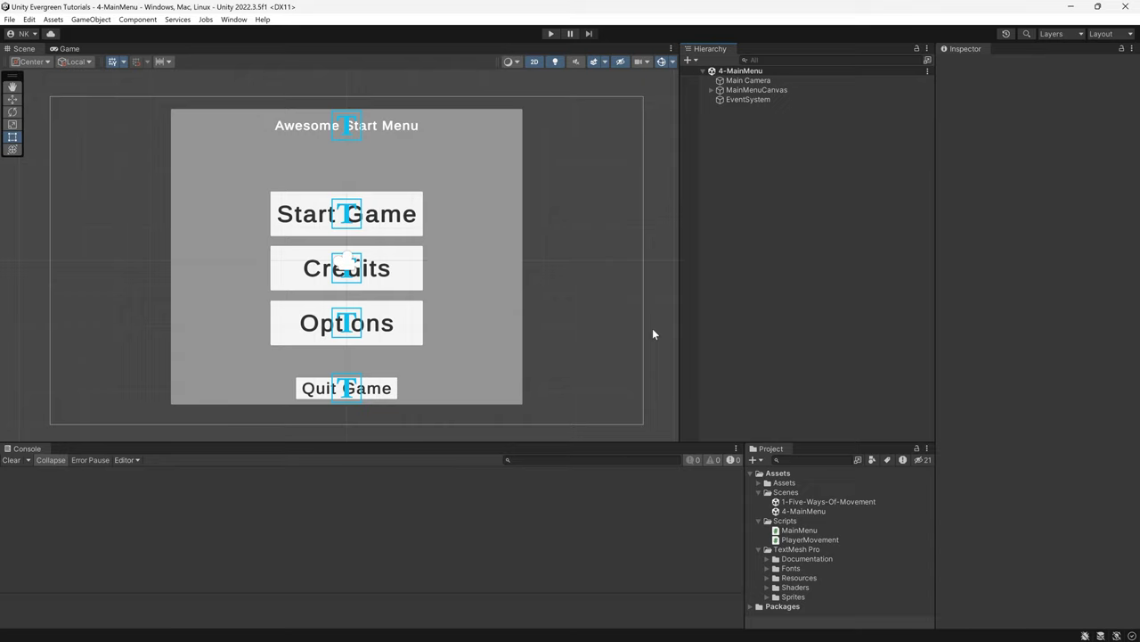
# Duplicate the 4-MainMenu scene, rename the copy 6-CoolMenu and open it
pyautogui.click(803, 510)
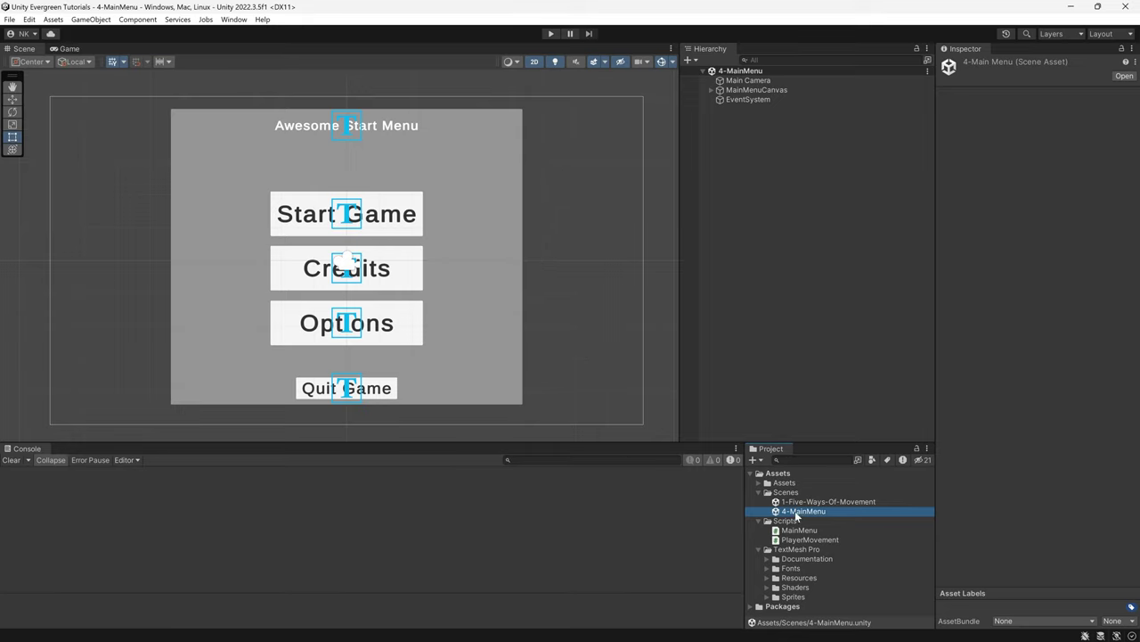
pyautogui.hotkey('ctrl', 'd')
pyautogui.press('F2')
pyautogui.write('6-COol')
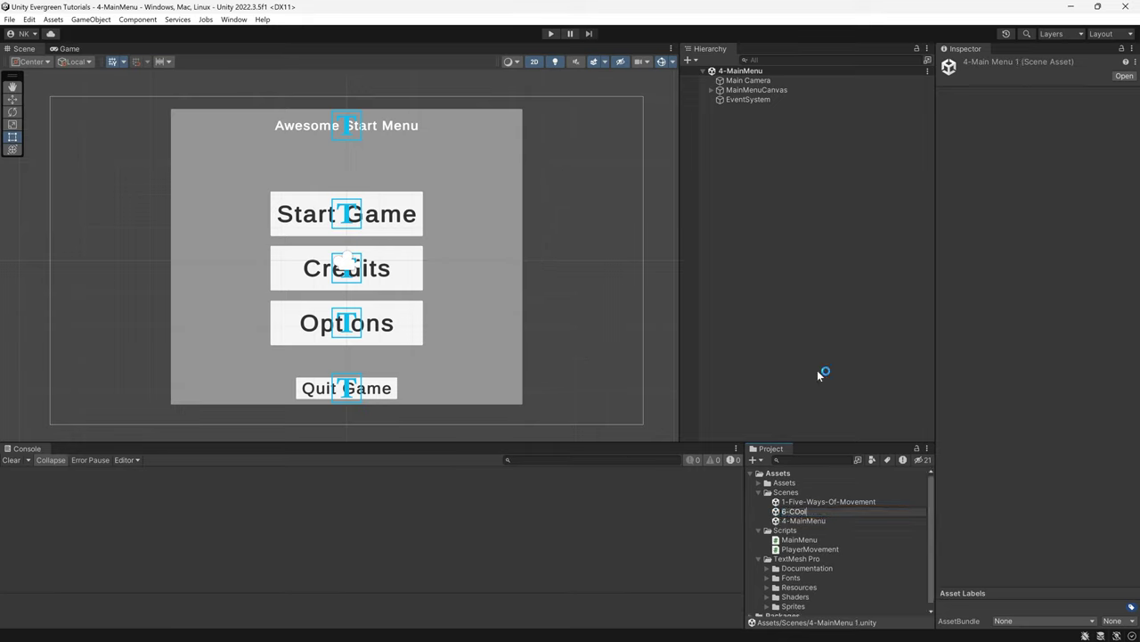
pyautogui.press('BackSpace')
pyautogui.press('BackSpace')
pyautogui.write('oolMenu')
pyautogui.press('Return')
pyautogui.press('Return')
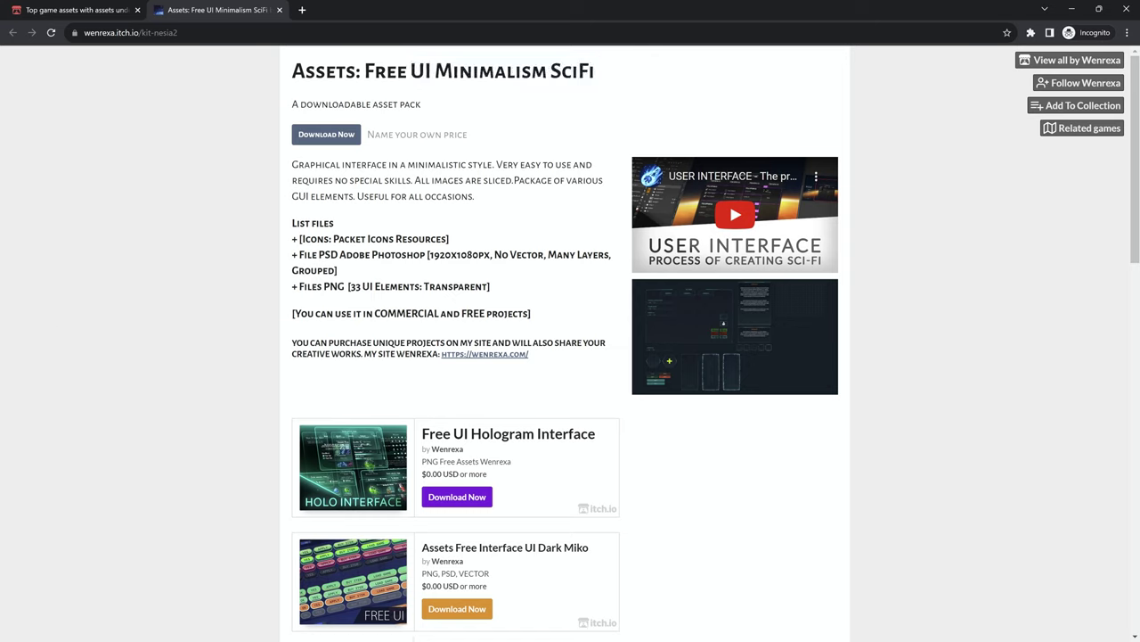
# Switch back to the Unity editor and create a folder named Sci-fi UI inside the Assets subfolder
pyautogui.hotkey('alt', 'Tab')
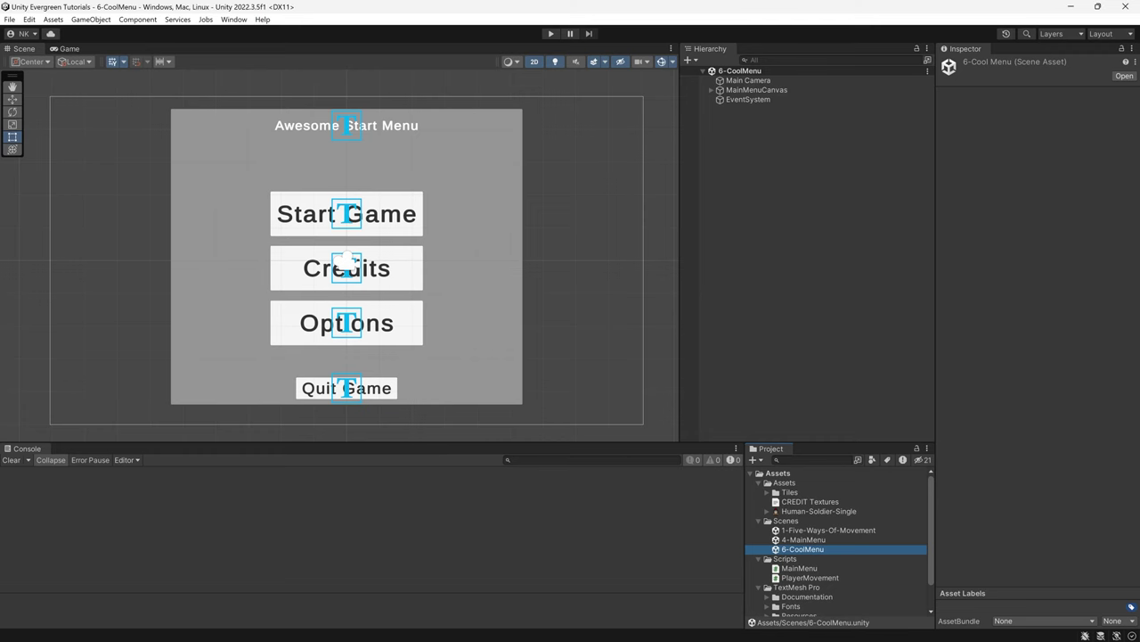
pyautogui.click(786, 482)
pyautogui.rightClick(793, 485)
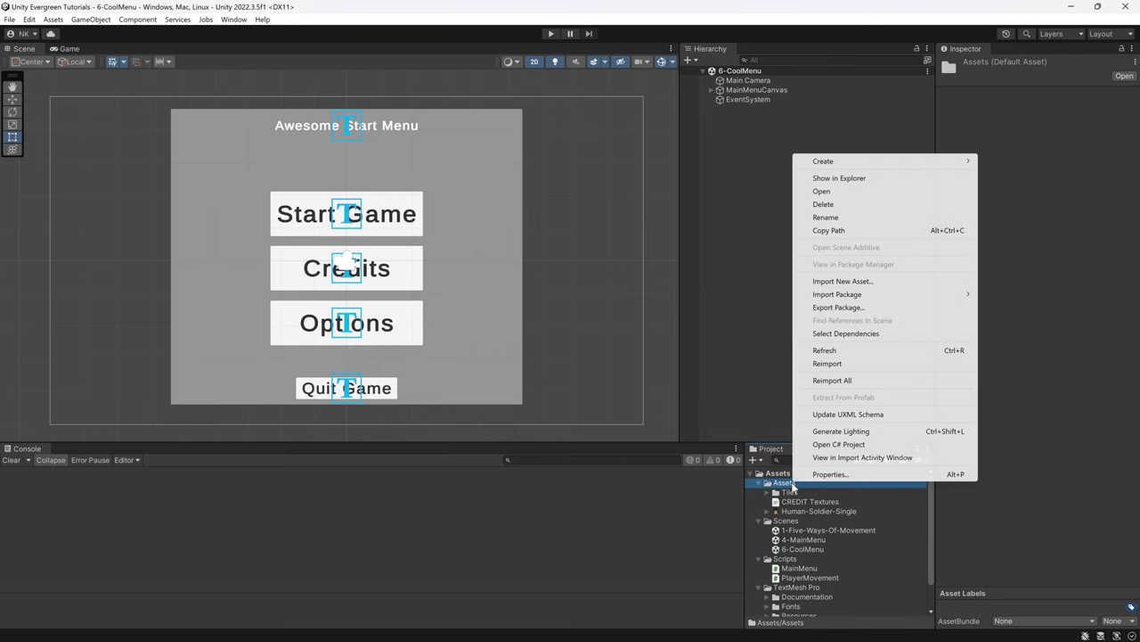
pyautogui.moveTo(829, 161)
pyautogui.click(1001, 85)
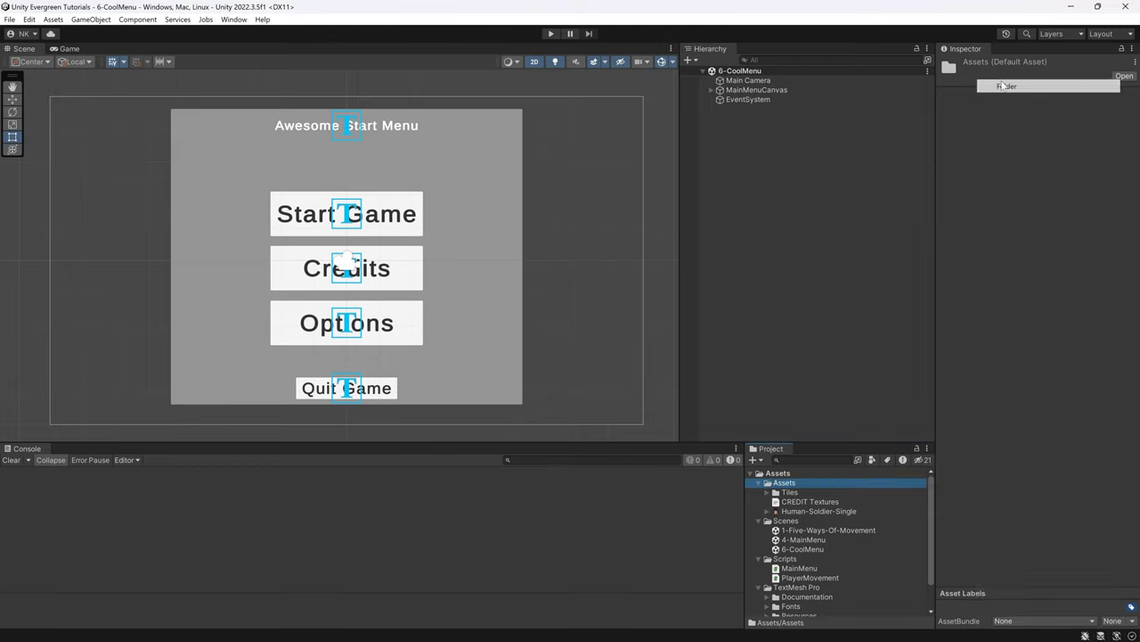
pyautogui.write('Scif')
pyautogui.write('i-fi')
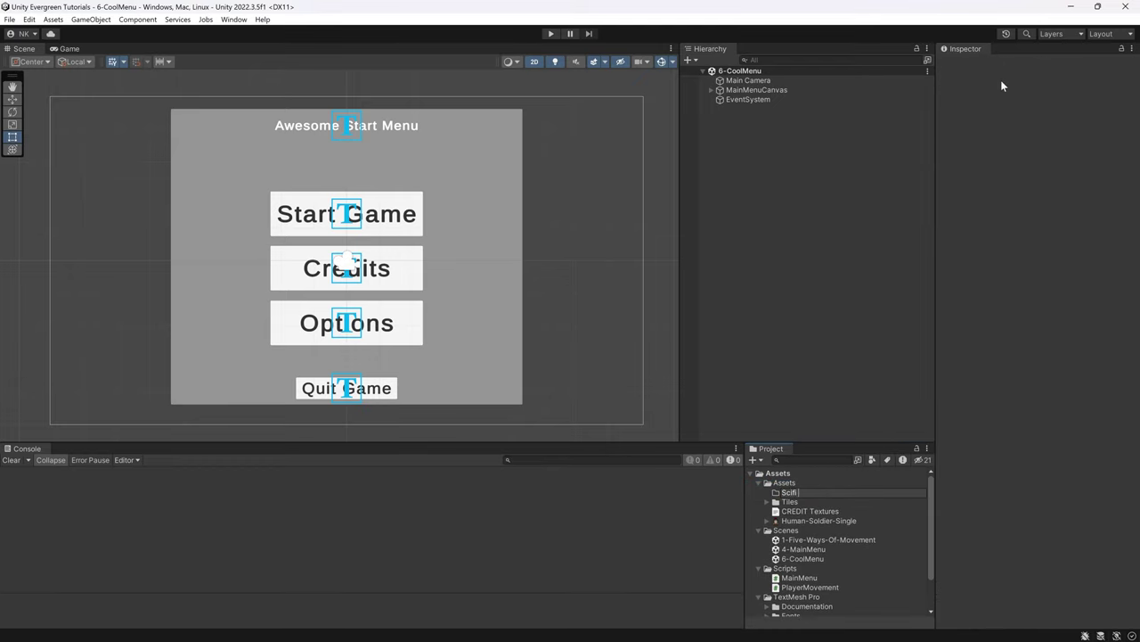
pyautogui.write(' UI')
pyautogui.press('Return')
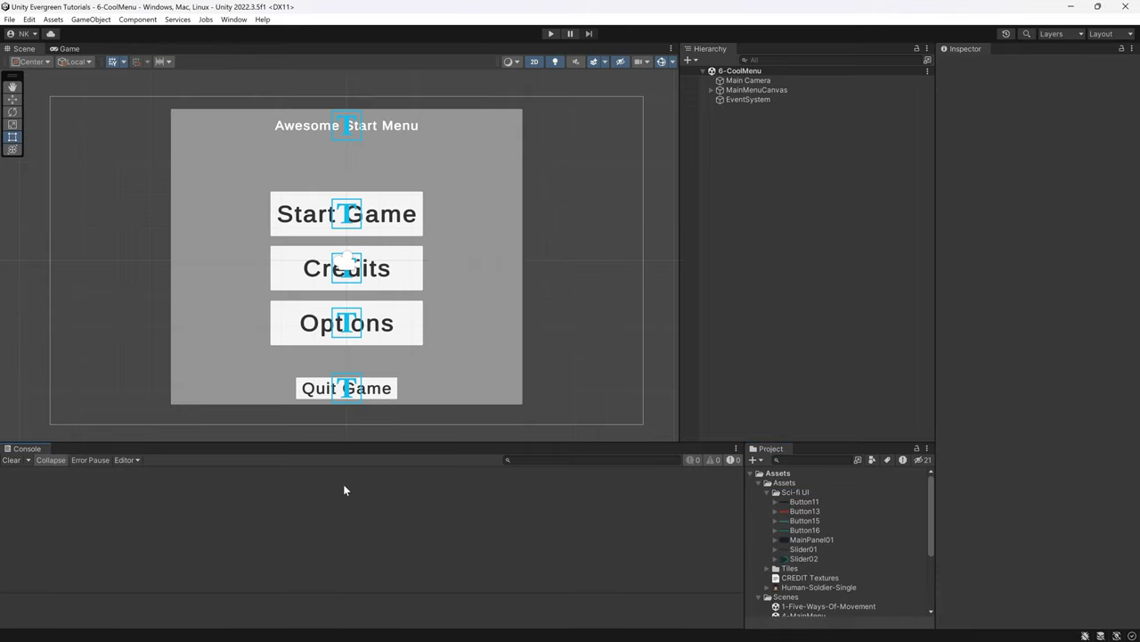
# Check the import settings of the Sci-fi UI sprites, starting with Button11
pyautogui.click(841, 502)
pyautogui.keyDown('shift'); pyautogui.click(825, 559); pyautogui.keyUp('shift')
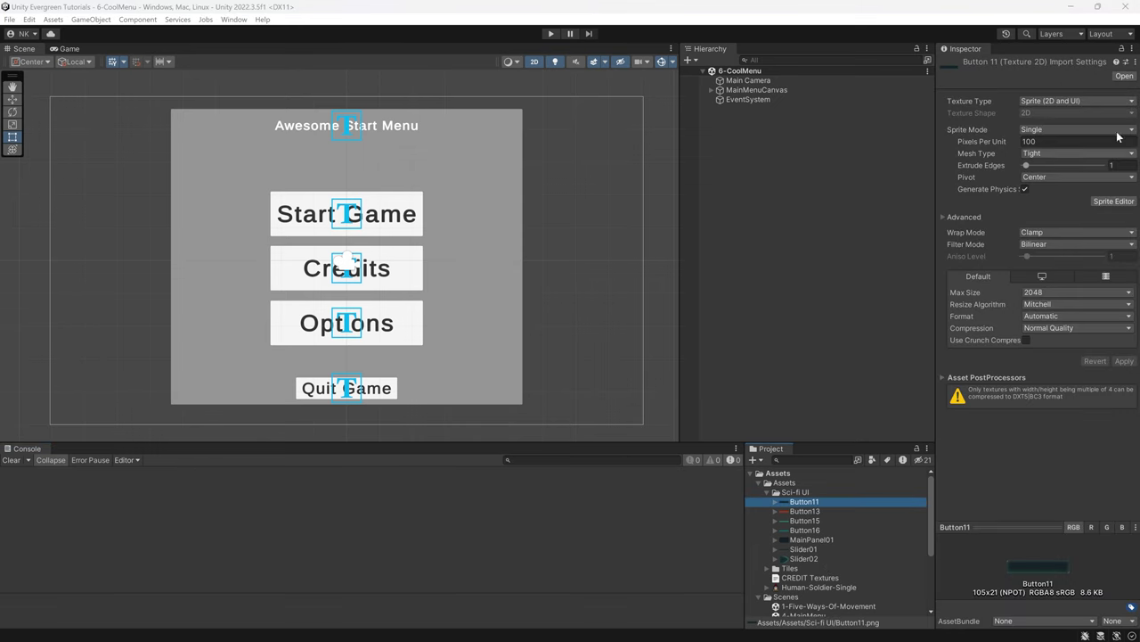
# Set the source image of MainMenuPanel under MainMenuCanvas to the MainPanel01 sprite
pyautogui.click(756, 90)
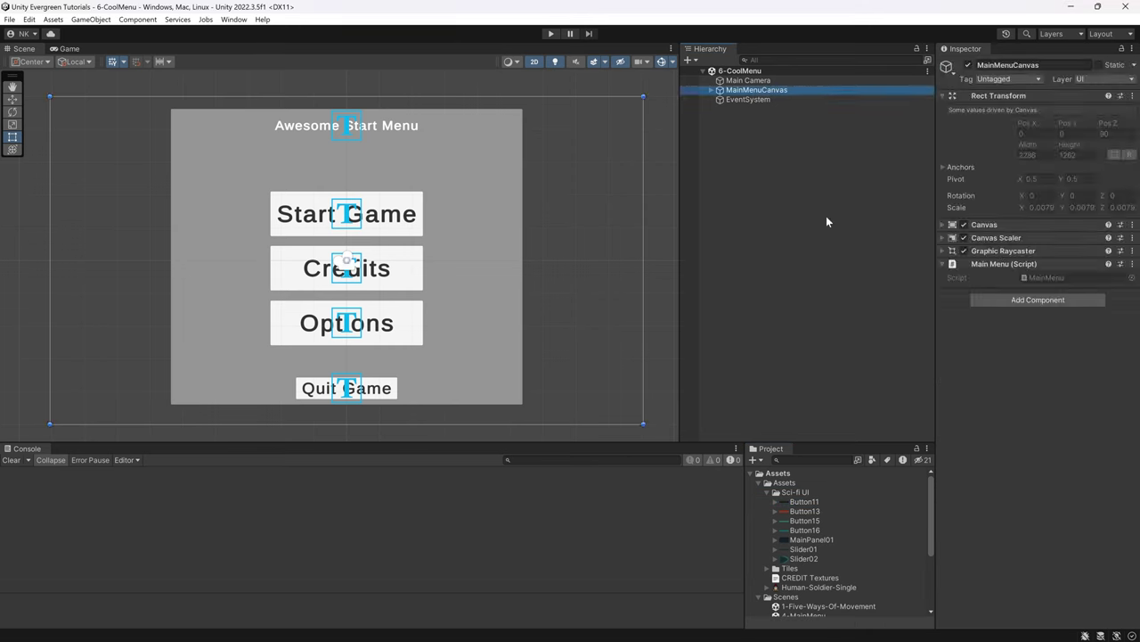
pyautogui.press('Right')
pyautogui.press('Down')
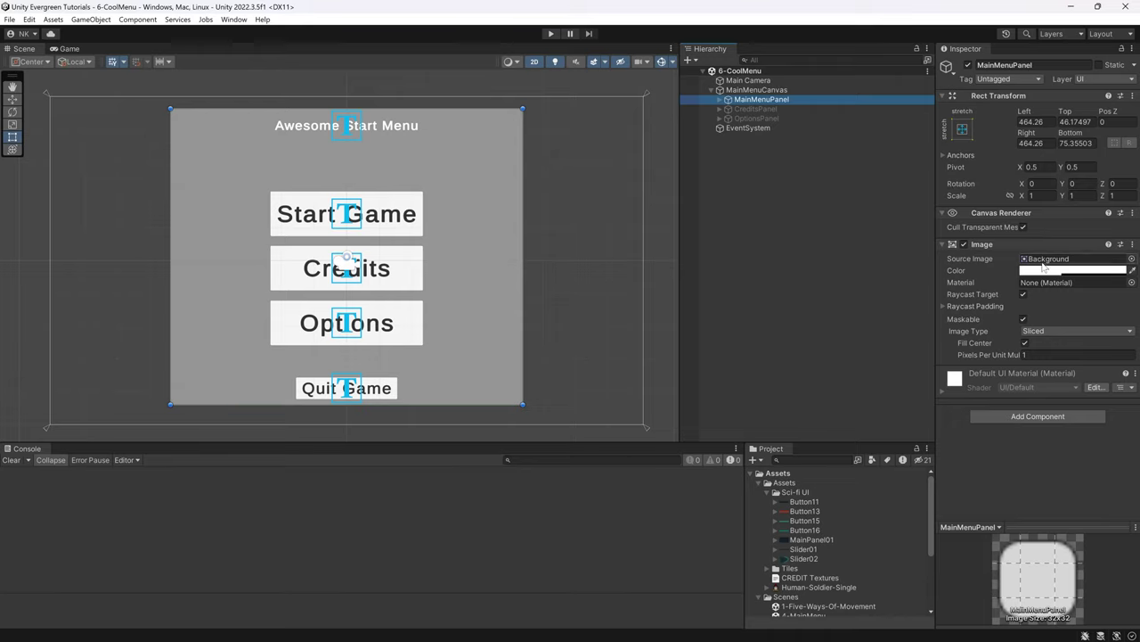
pyautogui.click(1132, 259)
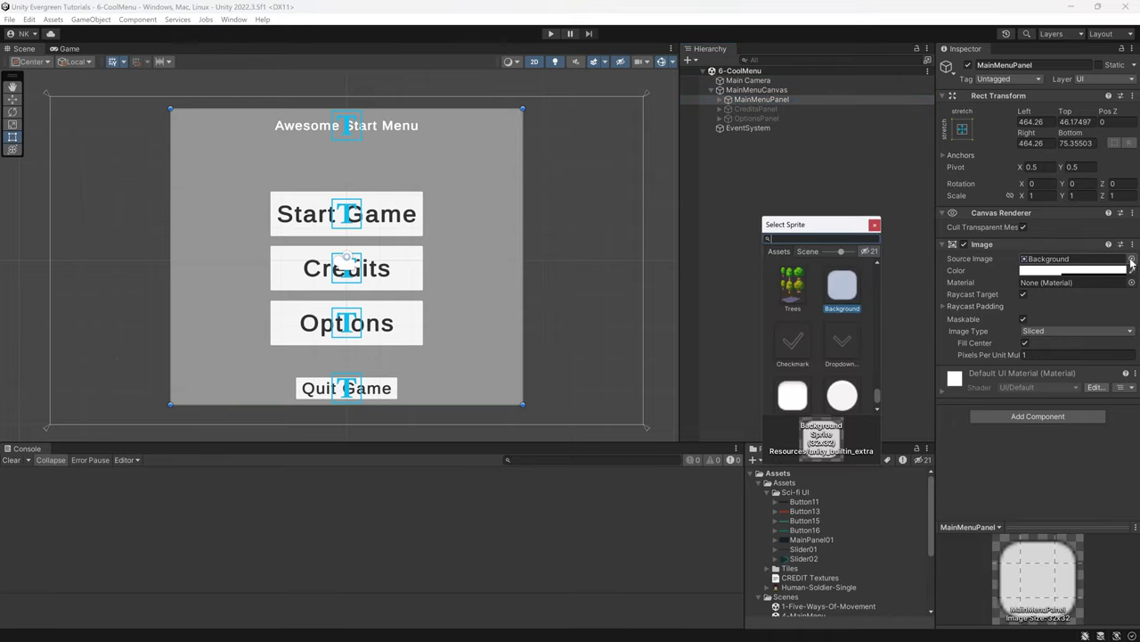
pyautogui.scroll(3, 820, 325)
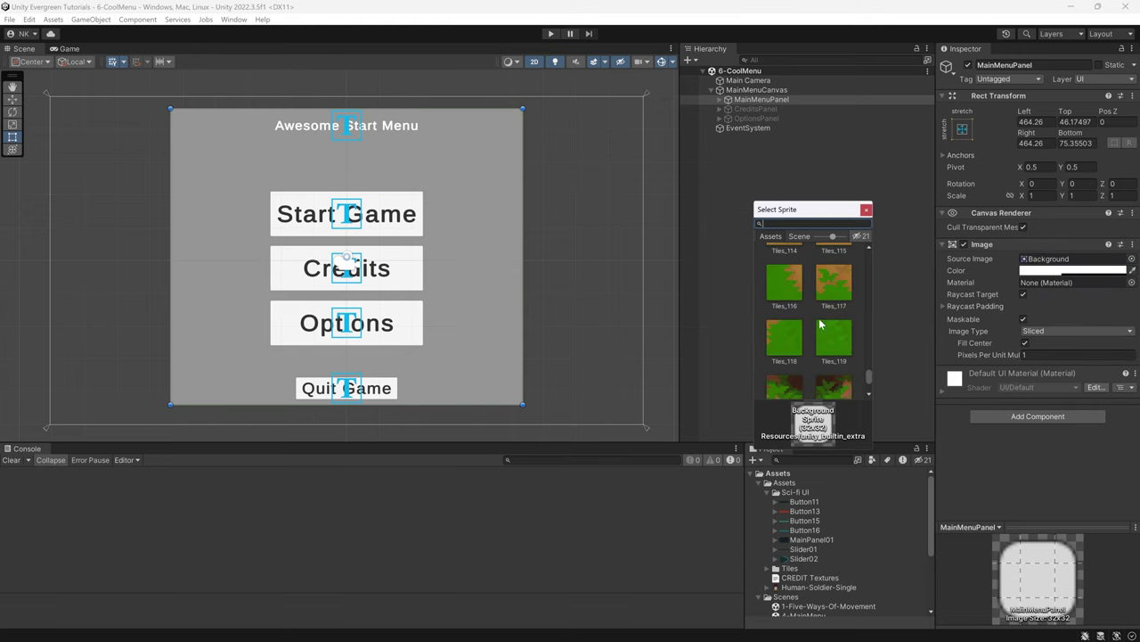
pyautogui.moveTo(870, 377); pyautogui.dragTo(855, 259)
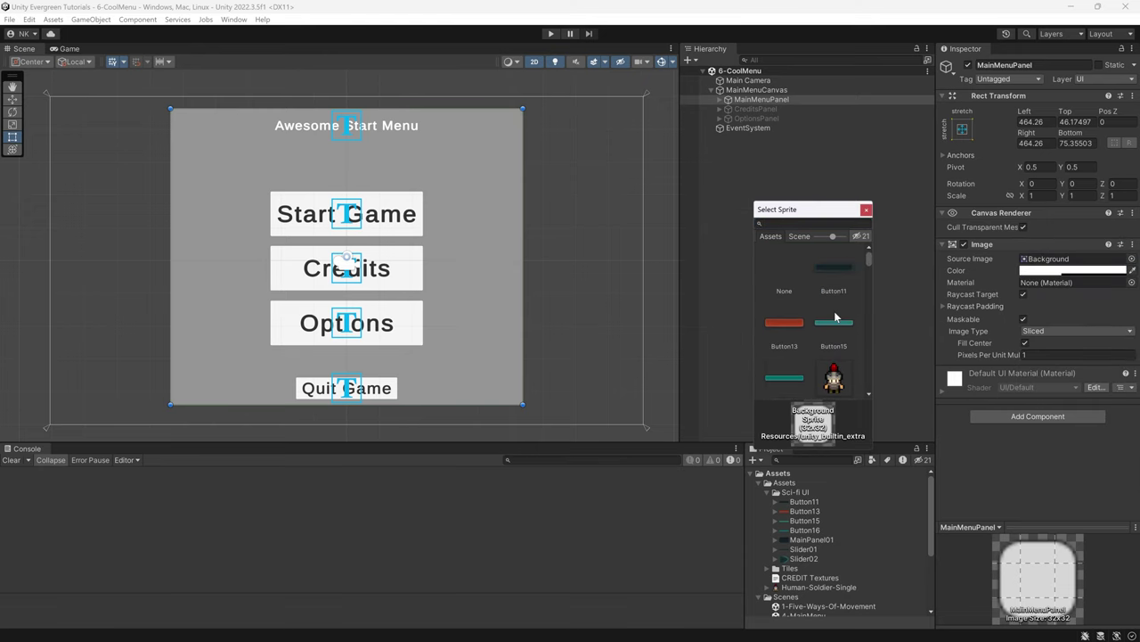
pyautogui.scroll(-1, 824, 316)
pyautogui.click(785, 328)
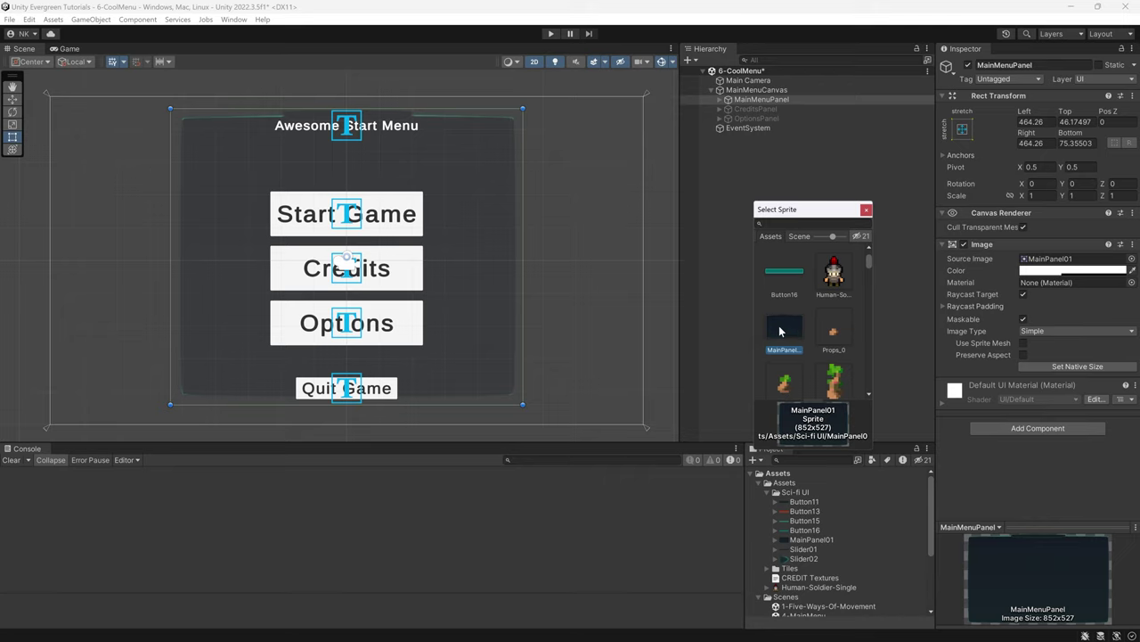
pyautogui.click(866, 210)
pyautogui.click(1049, 261)
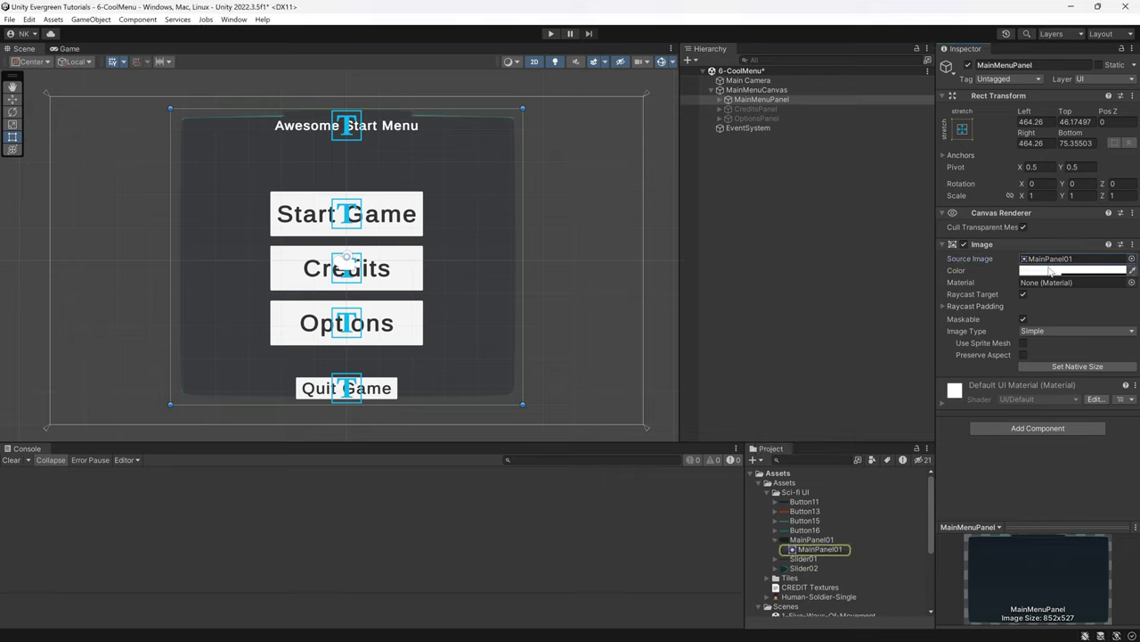
# Raise the alpha of MainMenuPanel's image color to 255 and preview the panel in the Game view
pyautogui.click(1054, 271)
pyautogui.moveTo(1062, 503); pyautogui.dragTo(1103, 503)
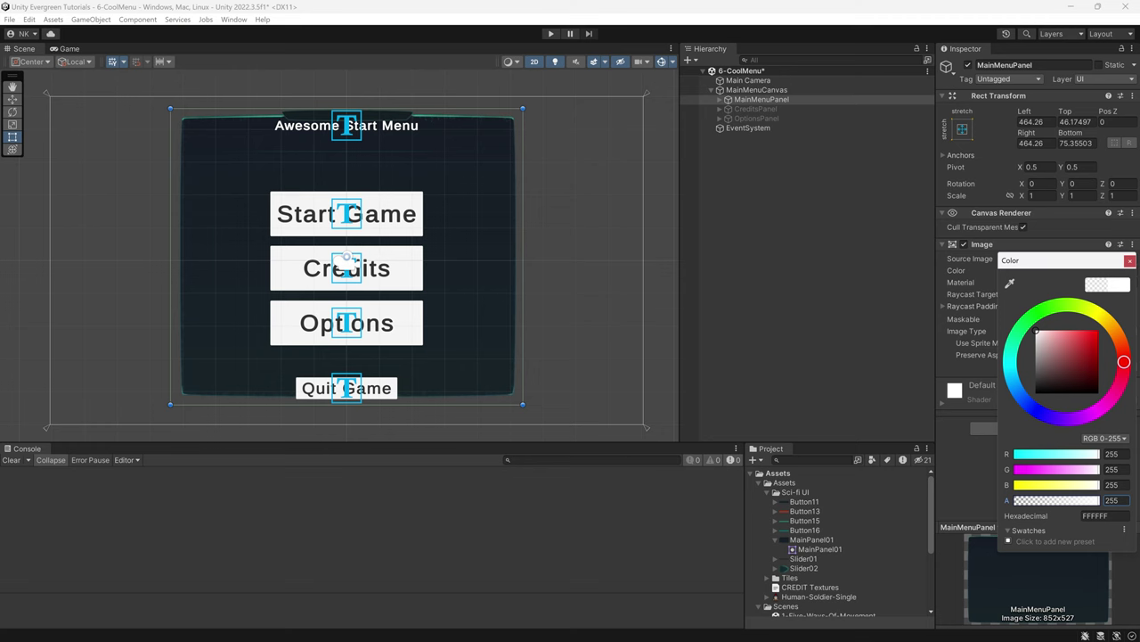
pyautogui.scroll(-1, 447, 271)
pyautogui.click(791, 319)
pyautogui.click(504, 198)
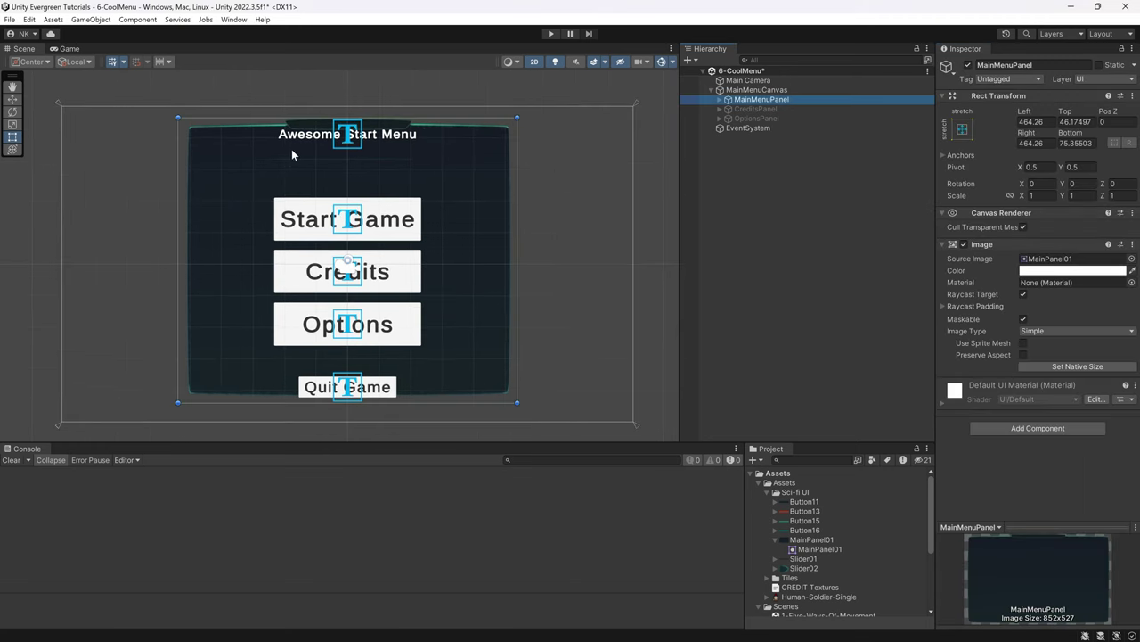
pyautogui.click(68, 48)
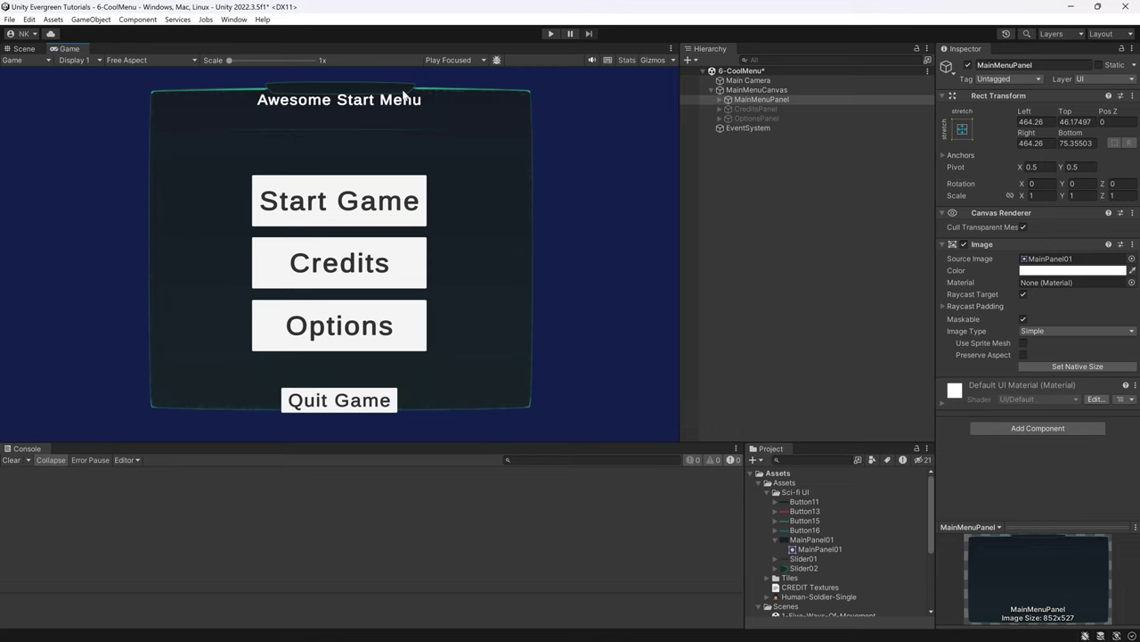
# Move MainMenuLabel down to Pos Y -122 in the Scene view and preview it in the Game view
pyautogui.click(24, 48)
pyautogui.click(770, 108)
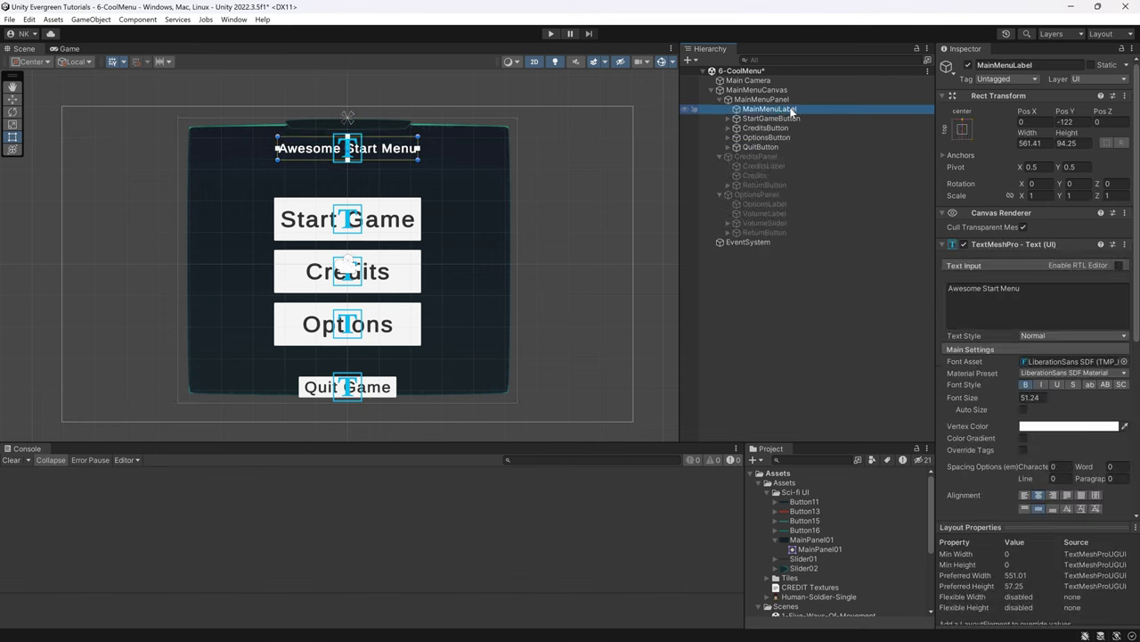
pyautogui.click(69, 49)
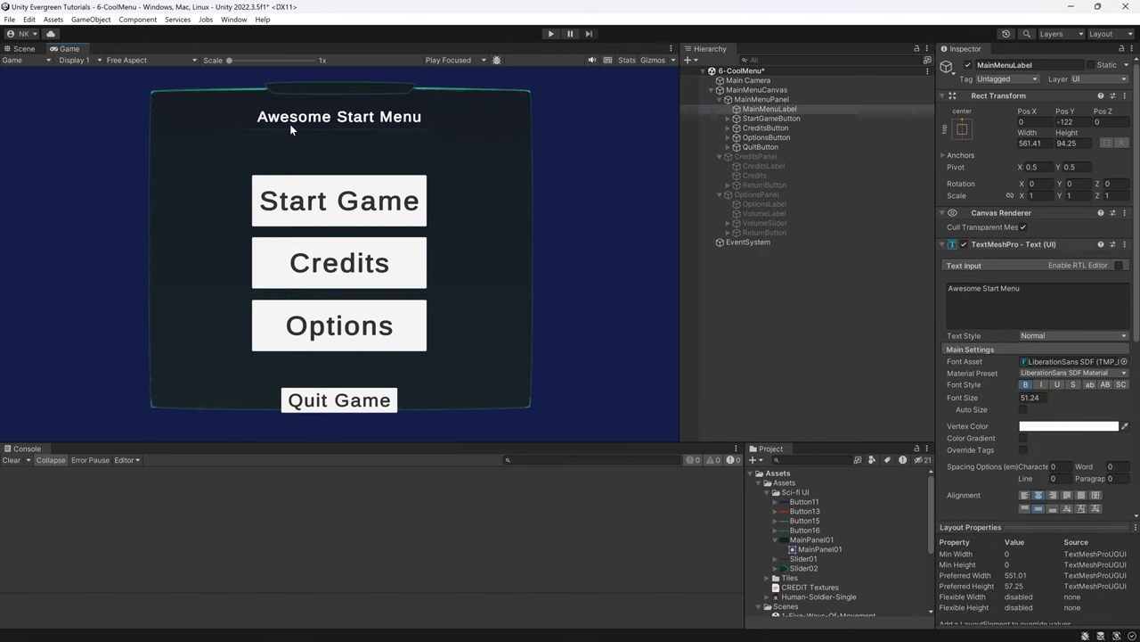
pyautogui.click(27, 50)
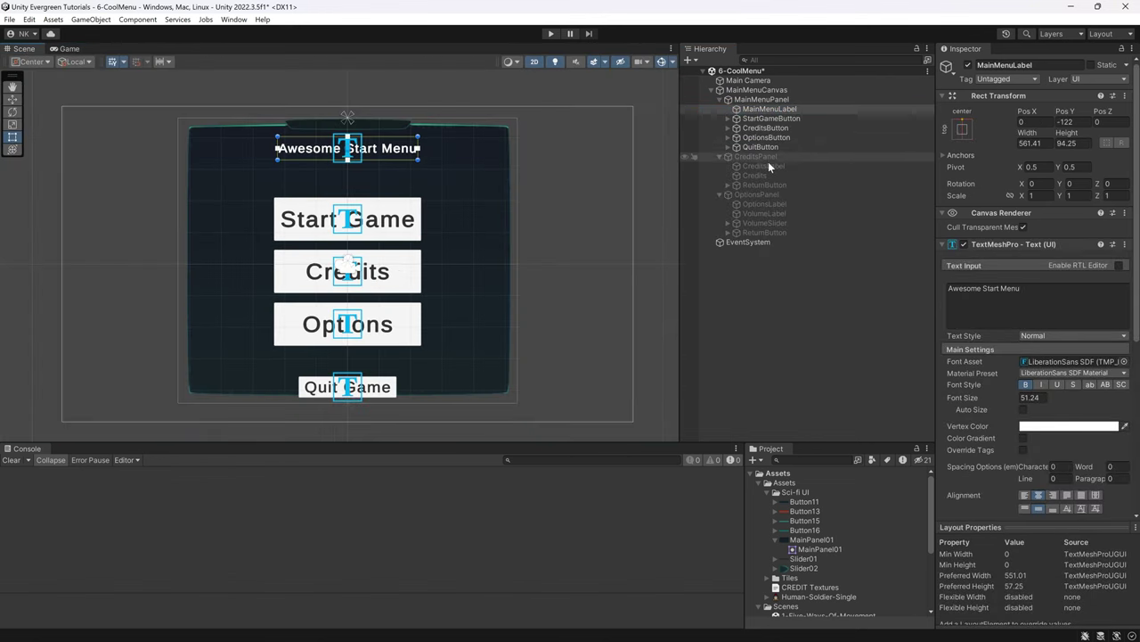
# Copy MainMenuLabel's Rect Transform position and paste it onto CreditsLabel
pyautogui.click(768, 165)
pyautogui.click(779, 204)
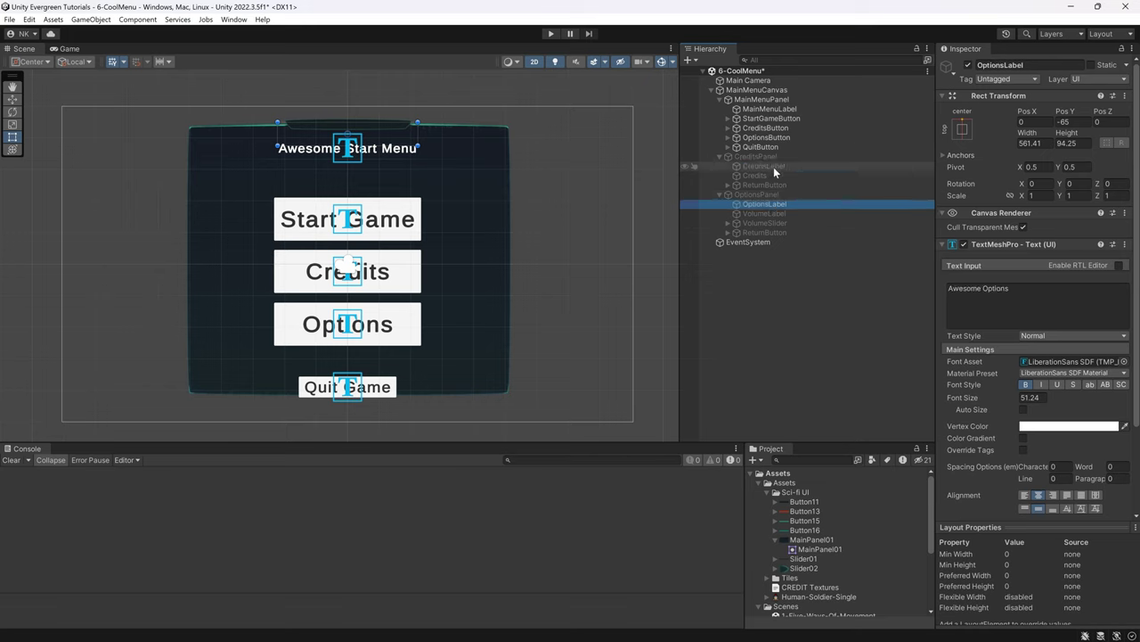
pyautogui.click(793, 110)
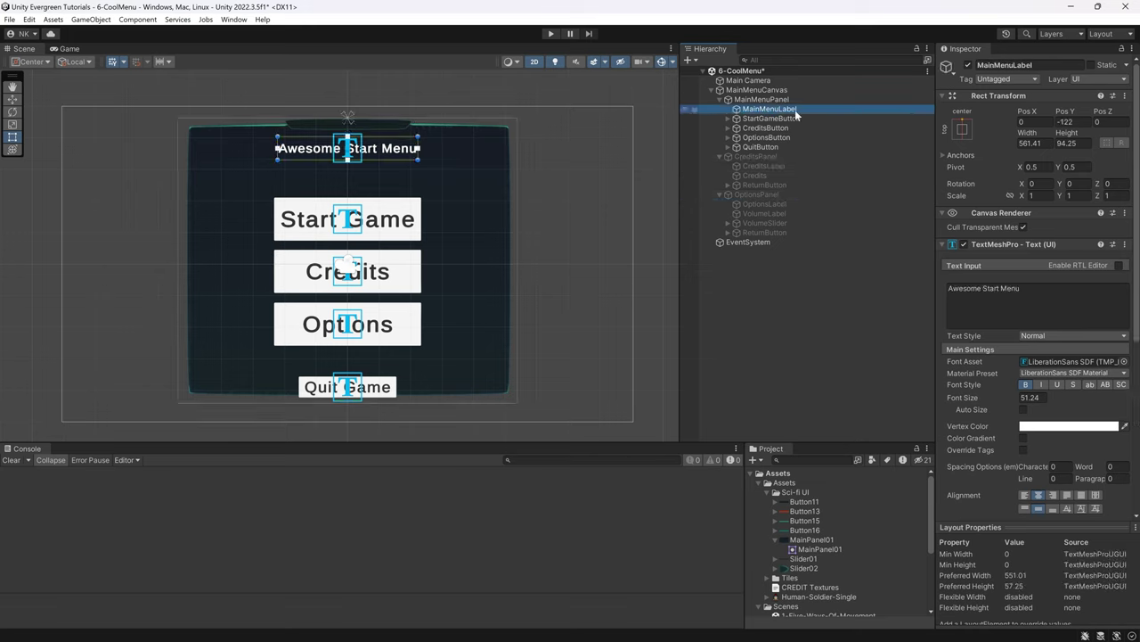
pyautogui.rightClick(1001, 98)
pyautogui.moveTo(1046, 202)
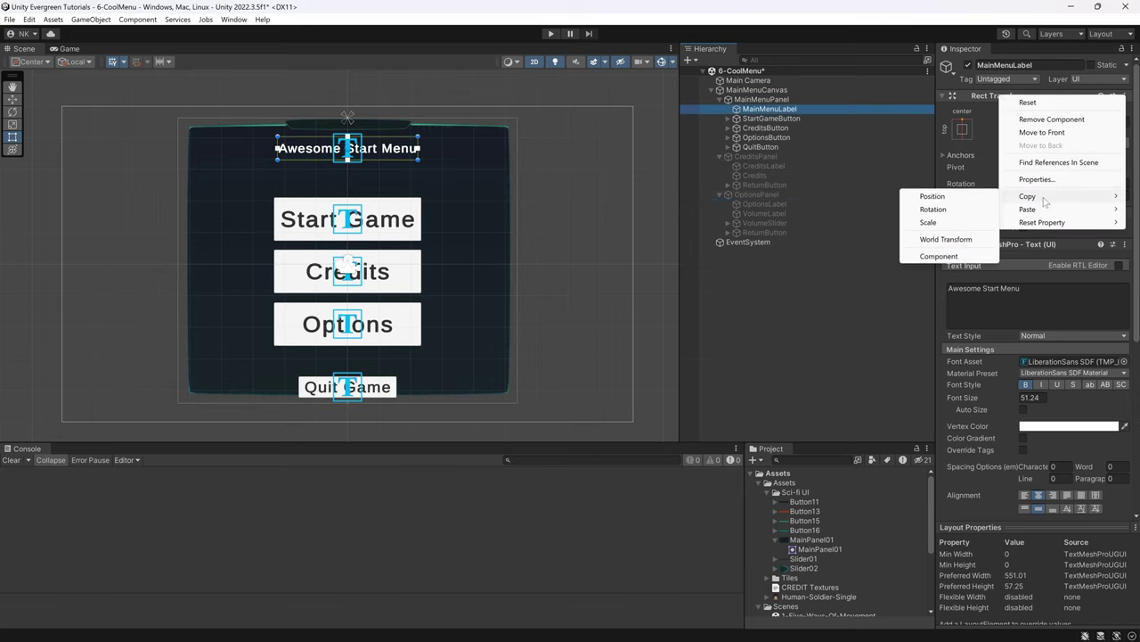
pyautogui.click(933, 196)
pyautogui.click(761, 166)
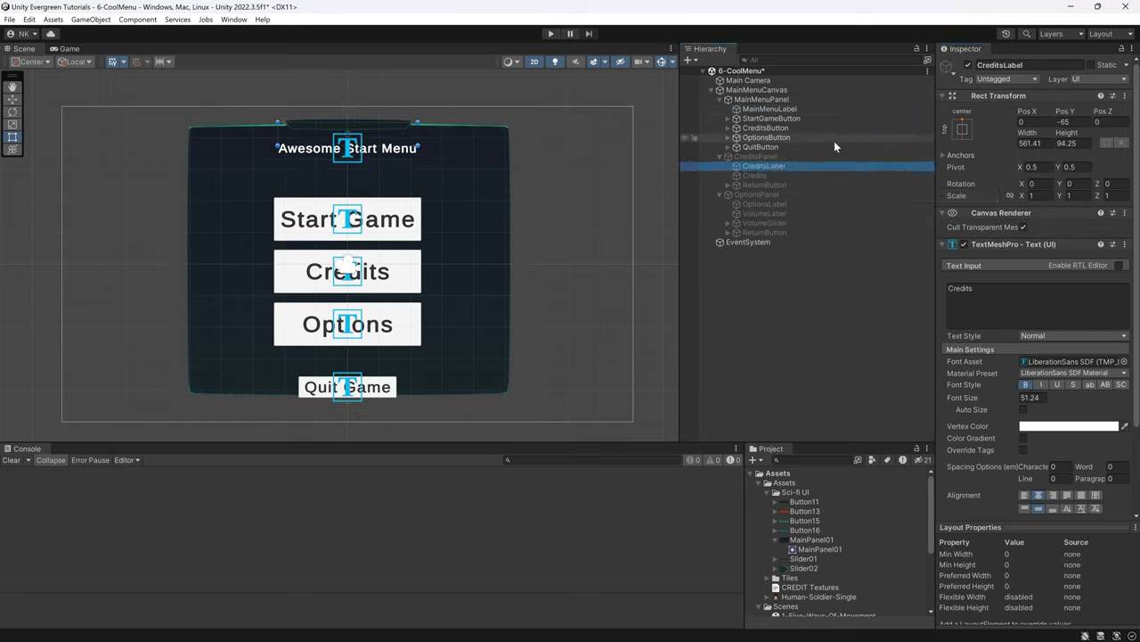
pyautogui.rightClick(1009, 95)
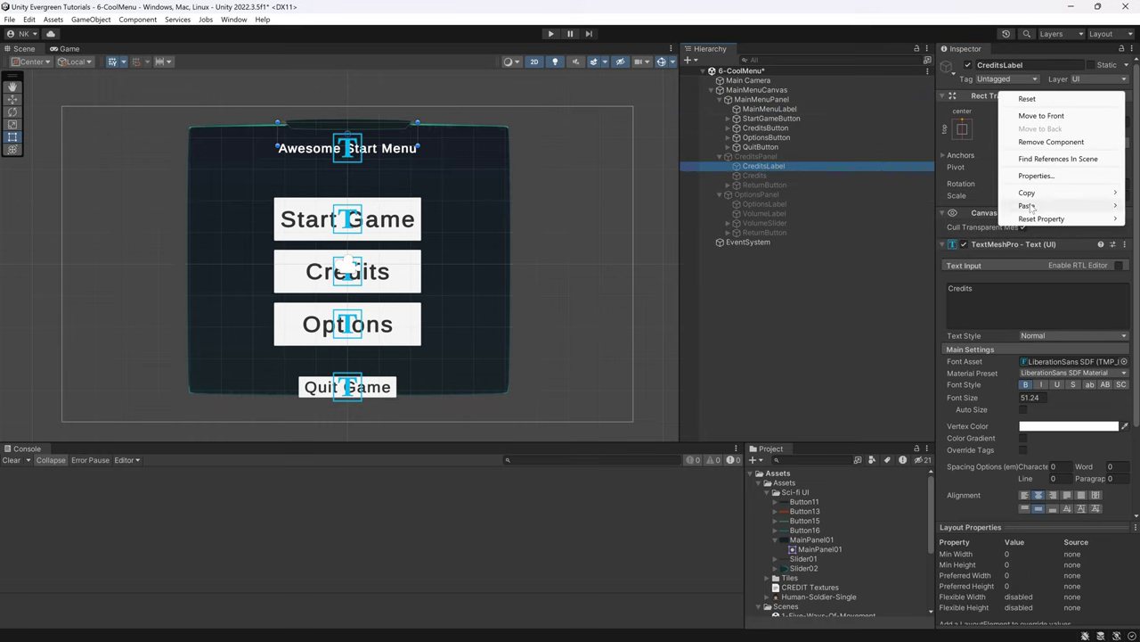
pyautogui.moveTo(1028, 206)
pyautogui.click(842, 204)
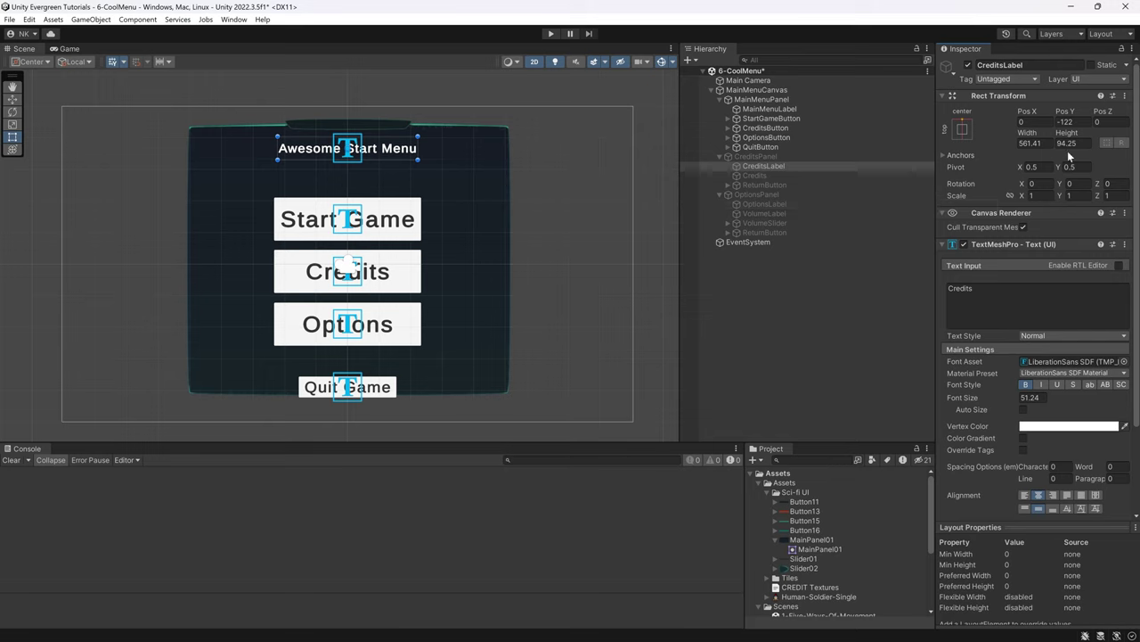
# Paste the copied Rect Transform position onto OptionsLabel
pyautogui.click(772, 206)
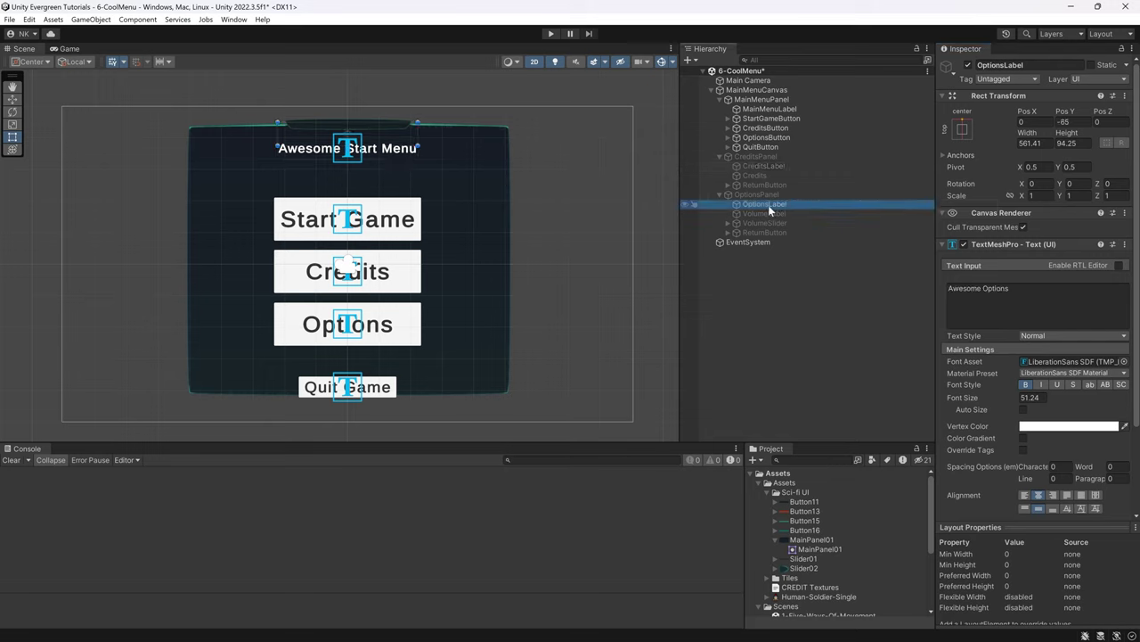
pyautogui.rightClick(1002, 95)
pyautogui.moveTo(1027, 213)
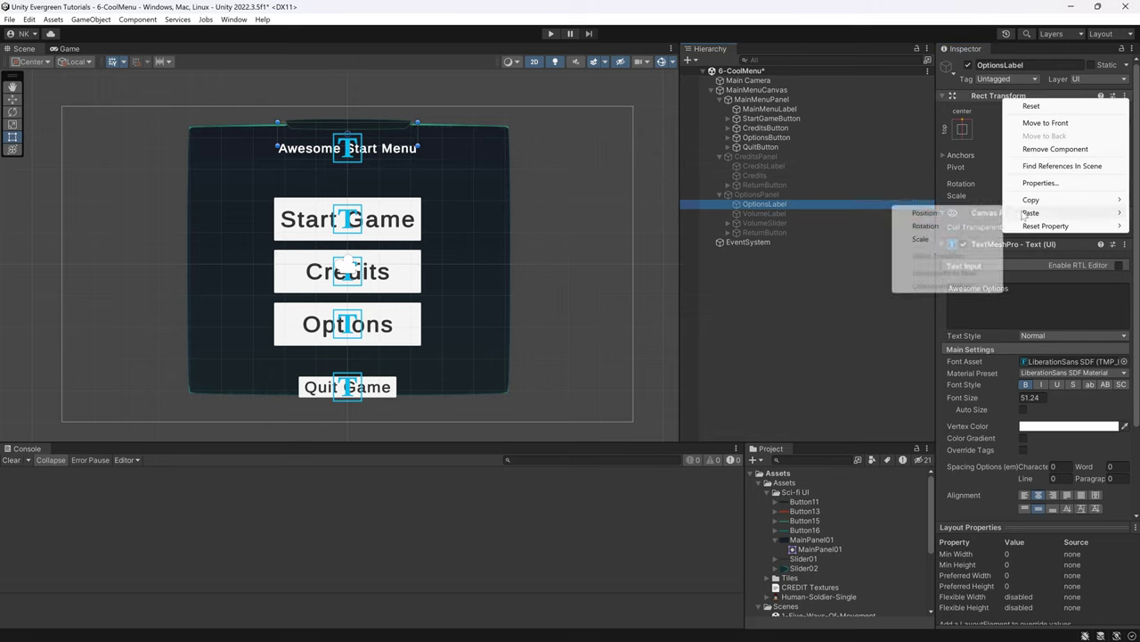
pyautogui.click(949, 214)
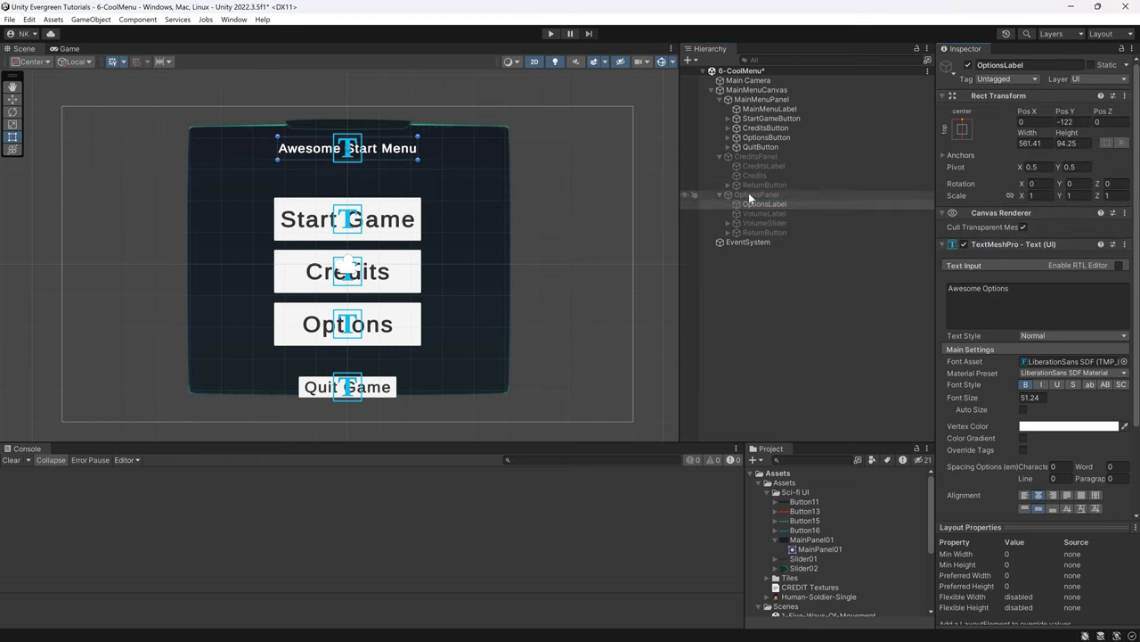
# Assign the MainPanel01 sprite as the source image of both CreditsPanel and OptionsPanel
pyautogui.click(750, 159)
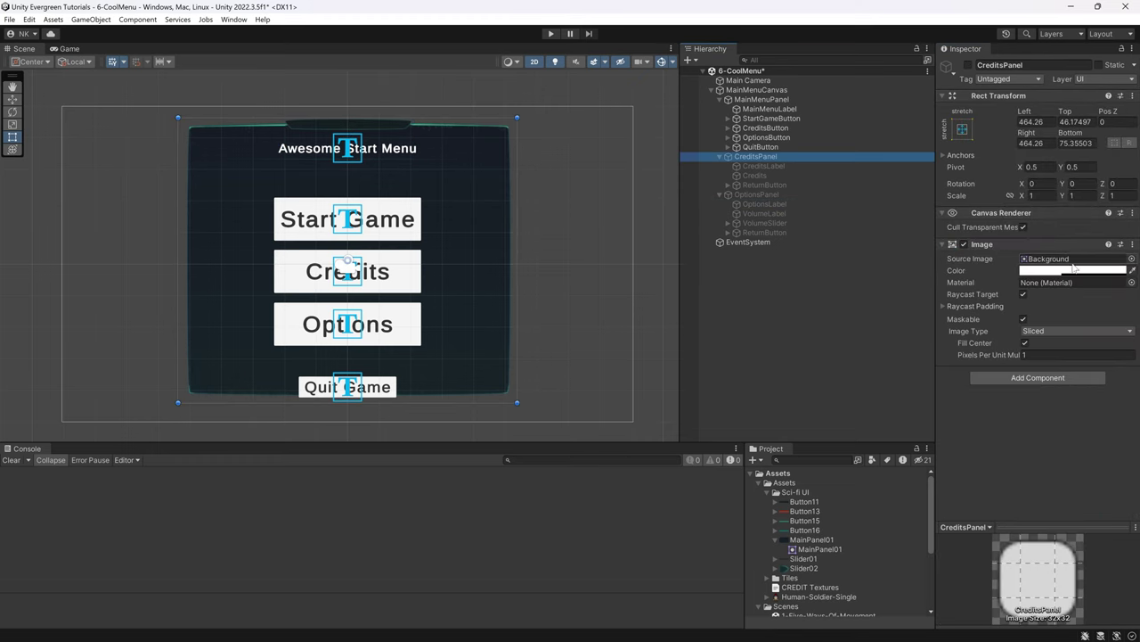
pyautogui.keyDown('ctrl'); pyautogui.click(750, 195); pyautogui.keyUp('ctrl')
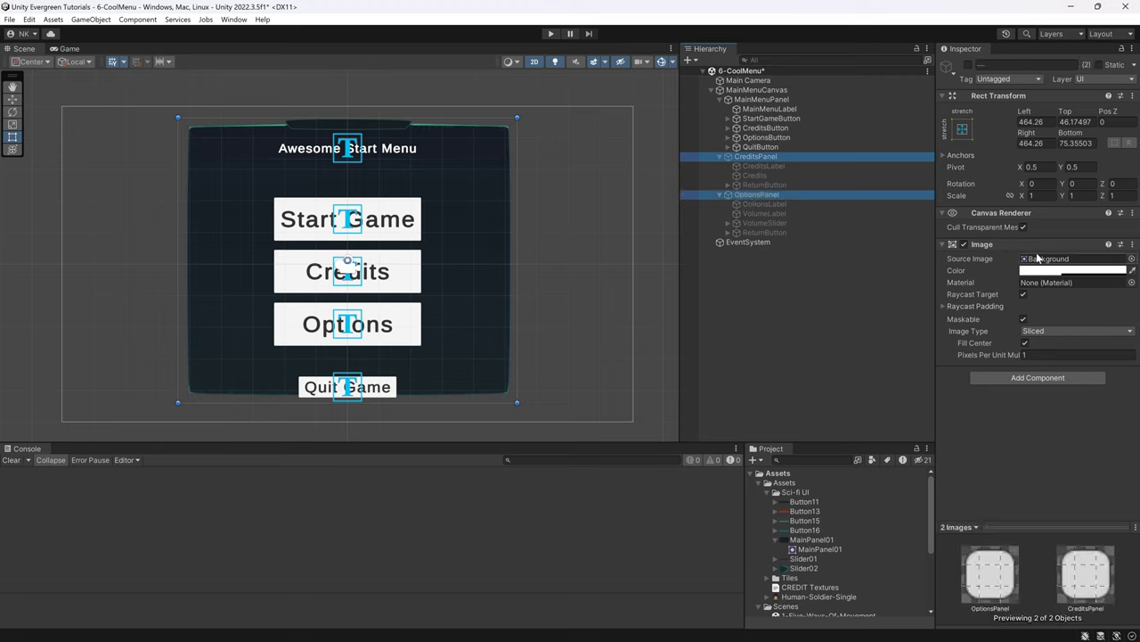
pyautogui.click(754, 157)
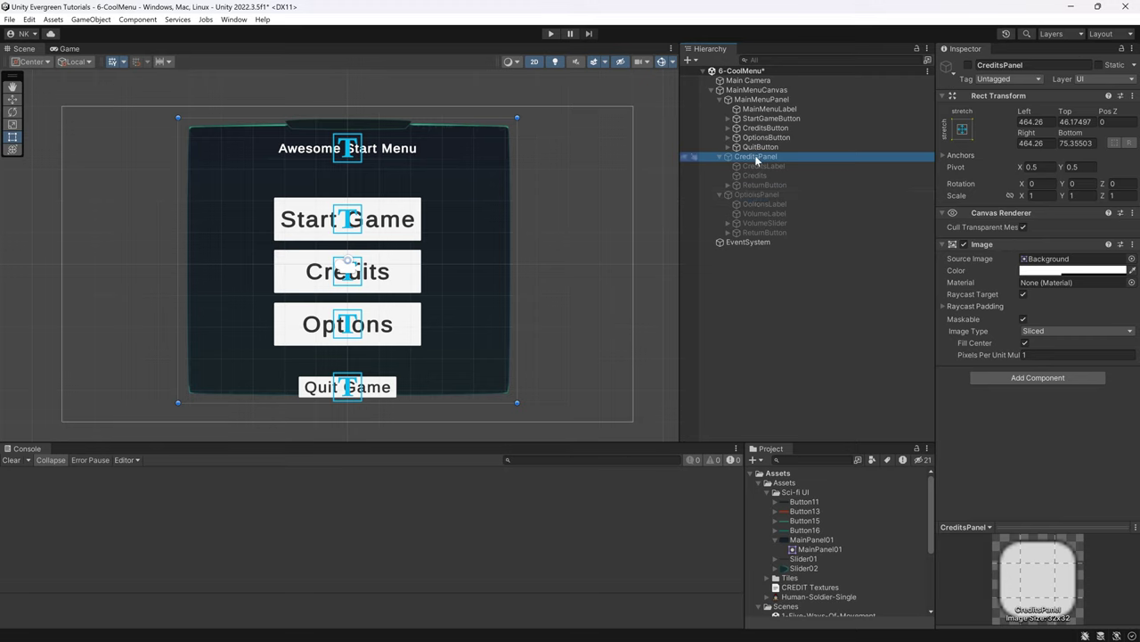
pyautogui.keyDown('ctrl'); pyautogui.click(757, 196); pyautogui.keyUp('ctrl')
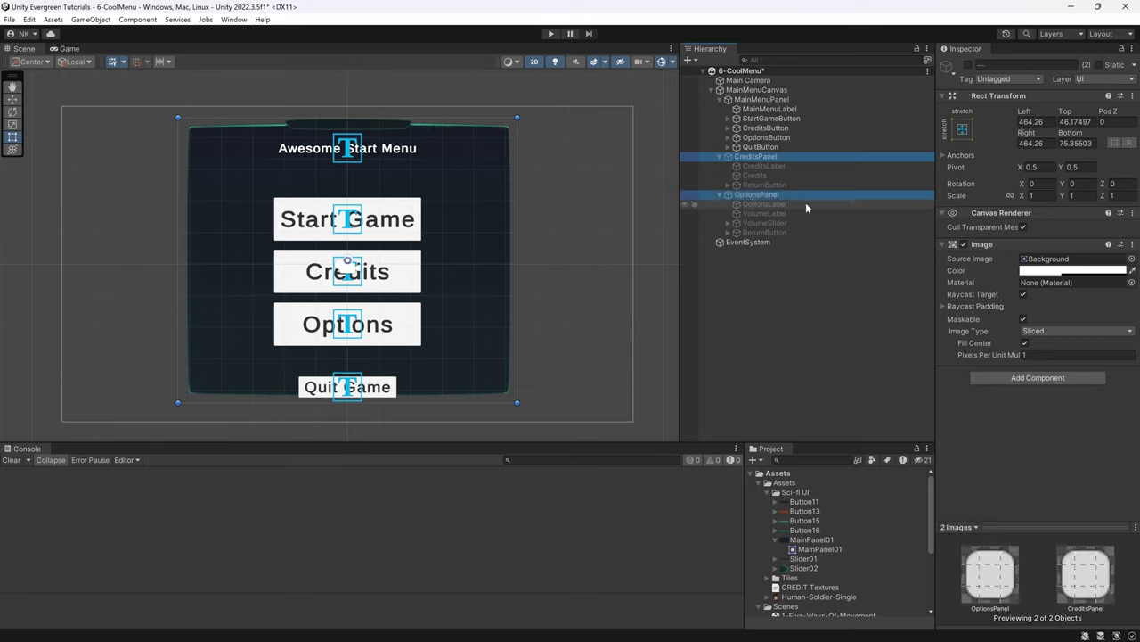
pyautogui.click(1130, 259)
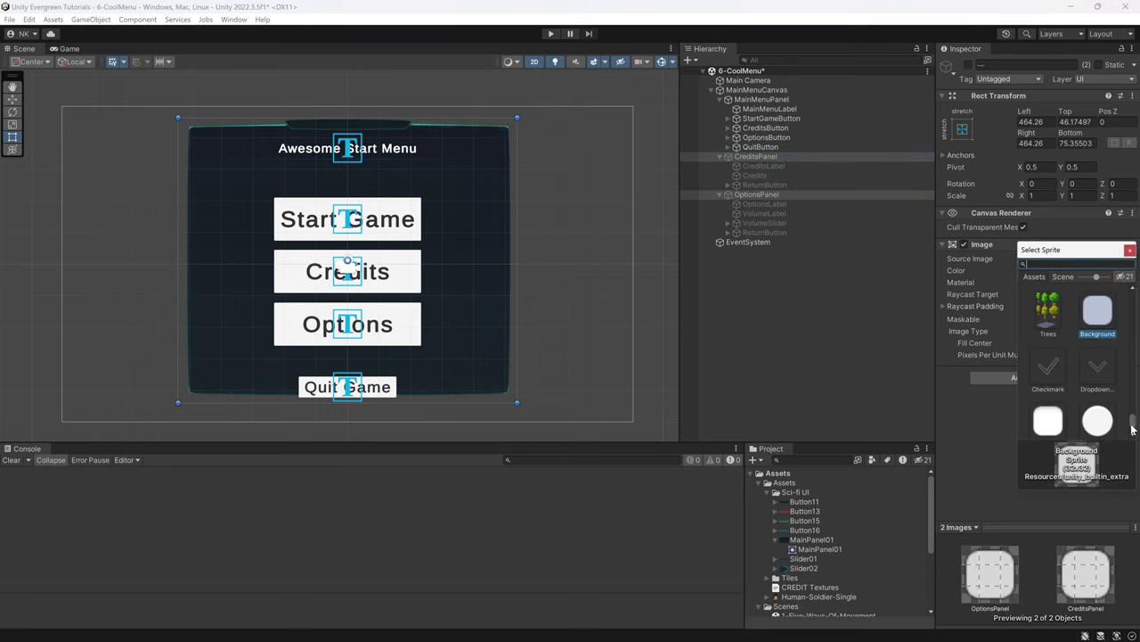
pyautogui.scroll(10, 1122, 347)
pyautogui.click(1050, 398)
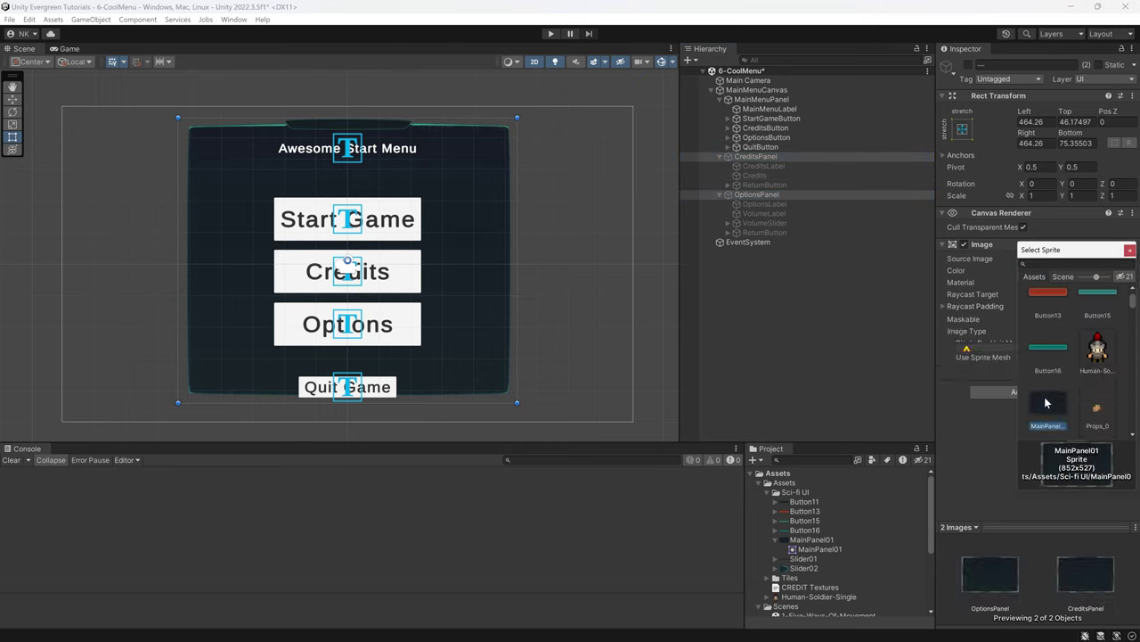
pyautogui.click(1130, 250)
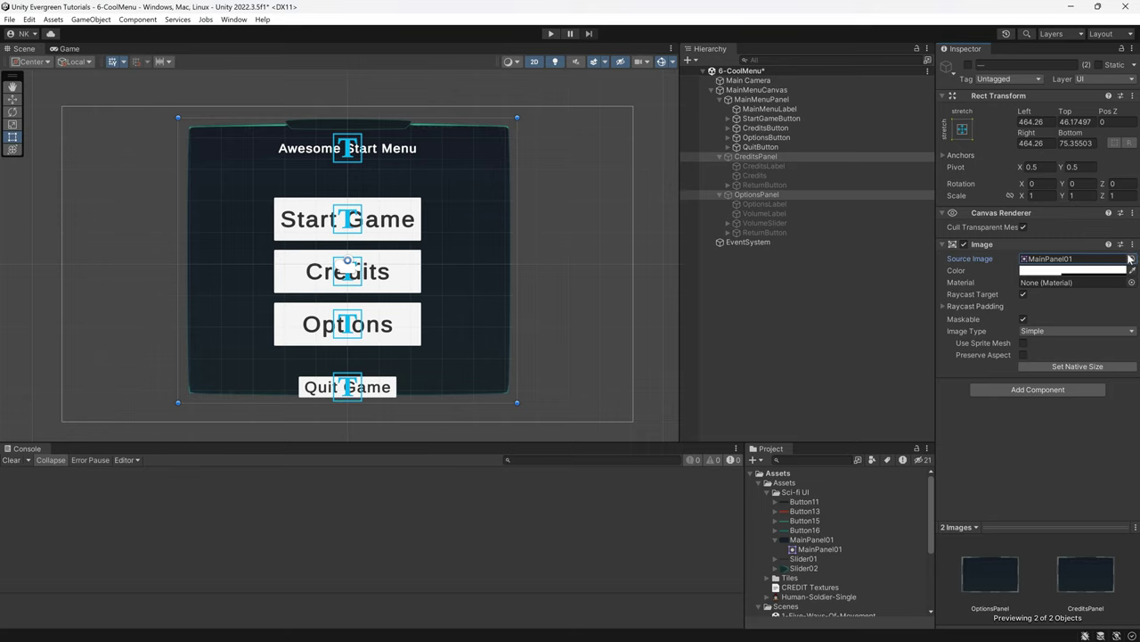
# Raise the alpha of the image color on CreditsPanel and OptionsPanel to 255
pyautogui.click(1056, 282)
pyautogui.click(1061, 505)
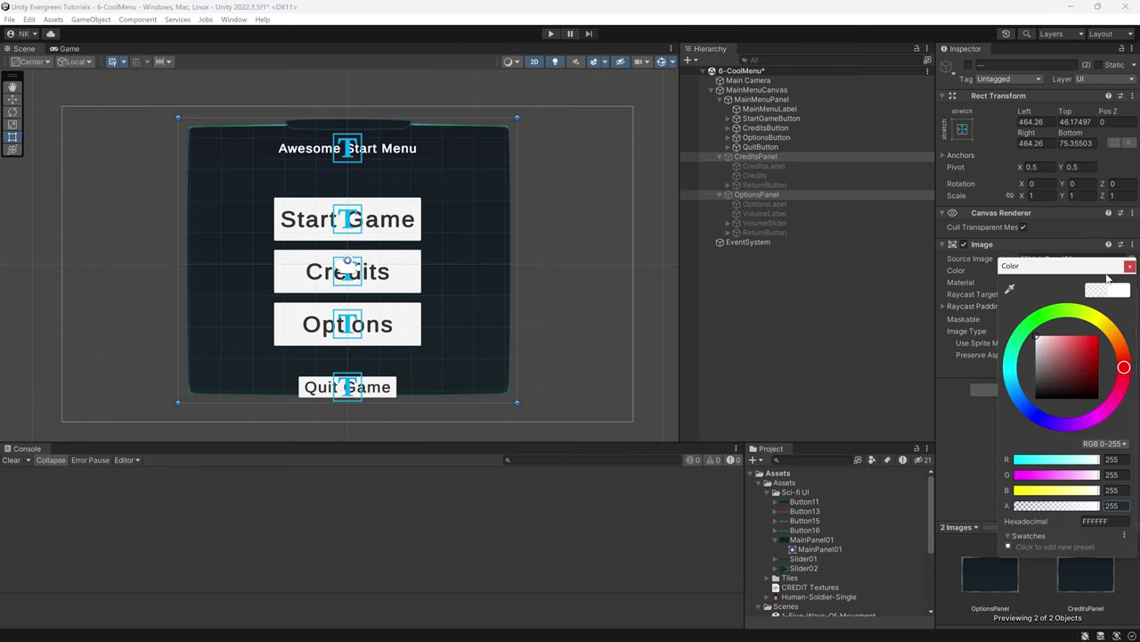
pyautogui.click(1129, 266)
pyautogui.click(842, 316)
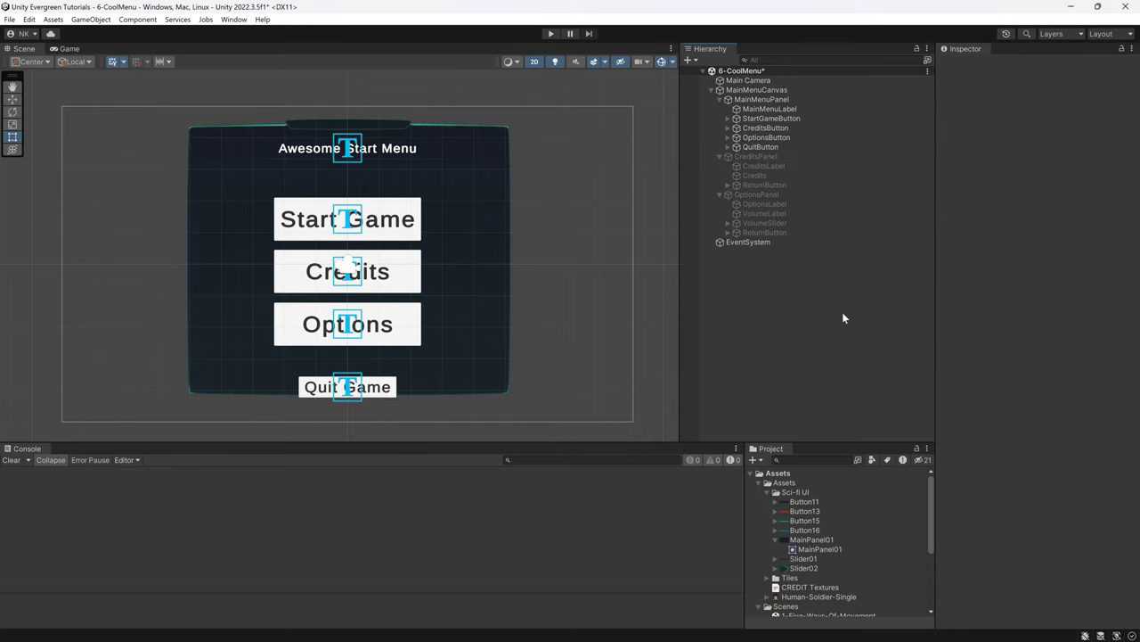
# Run the scene in Play mode, check the Credits and Options panels with their Return buttons, and stop it
pyautogui.click(550, 33)
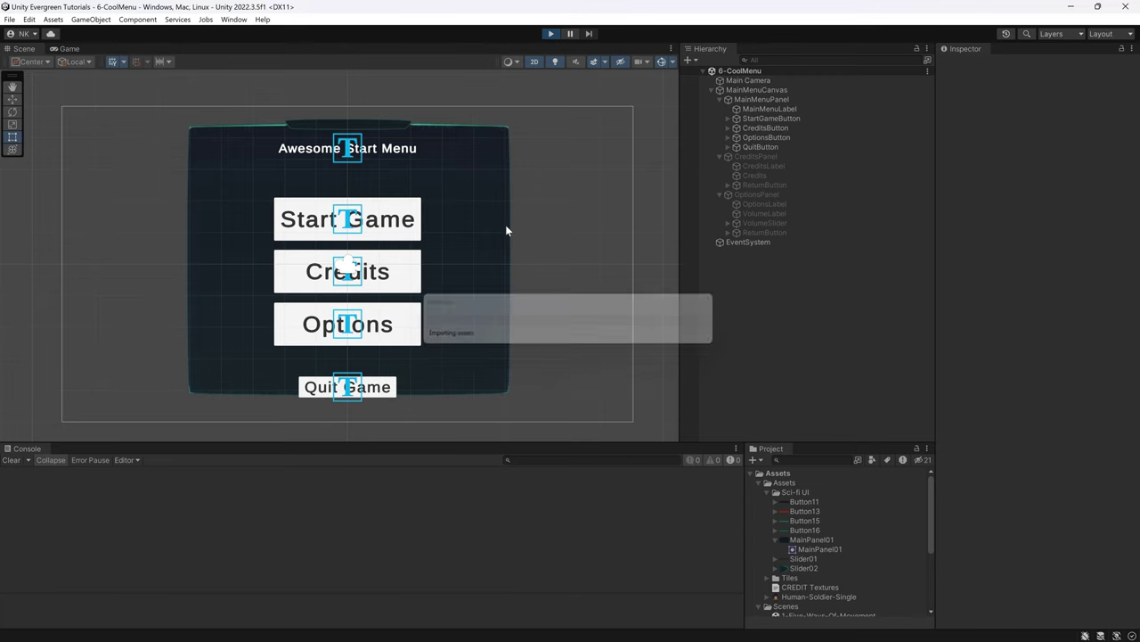
pyautogui.click(352, 268)
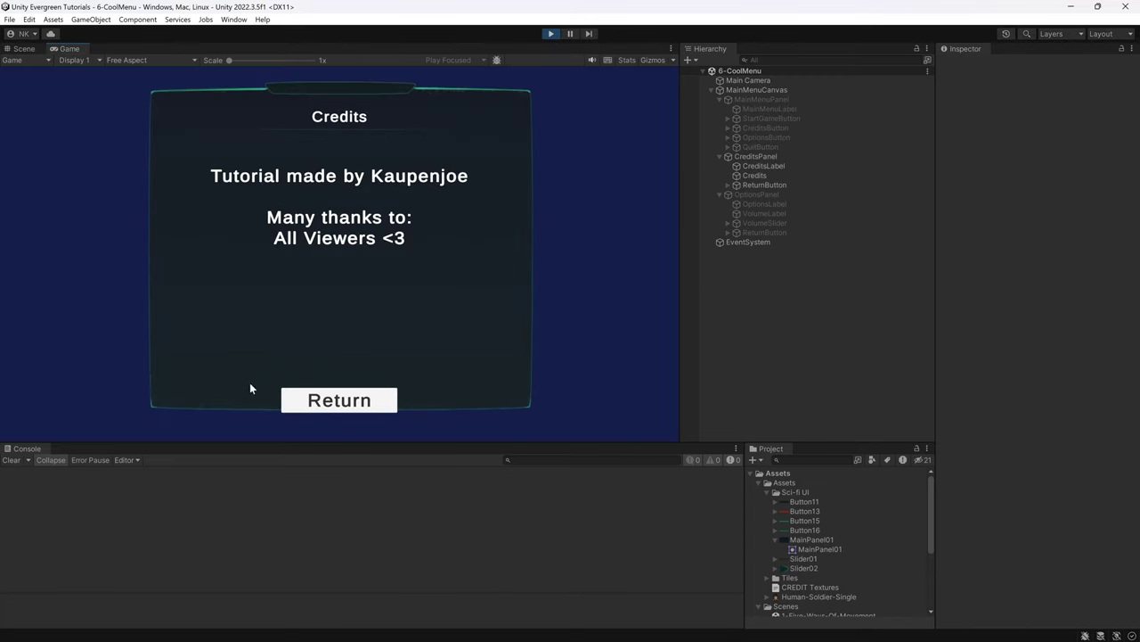
pyautogui.click(331, 403)
pyautogui.click(307, 330)
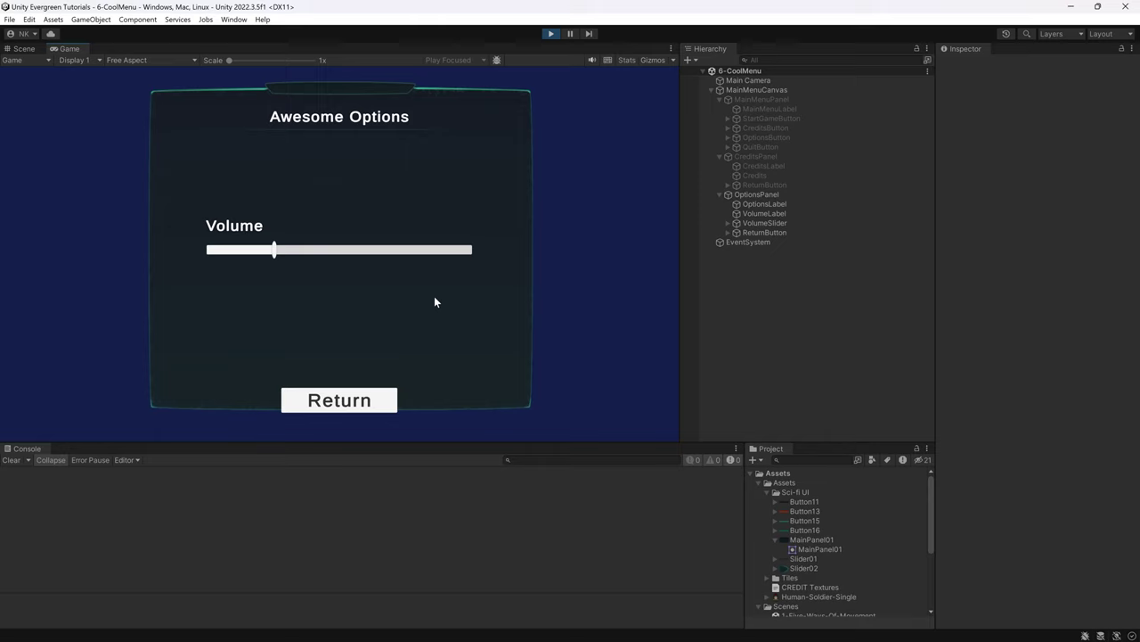
pyautogui.click(339, 407)
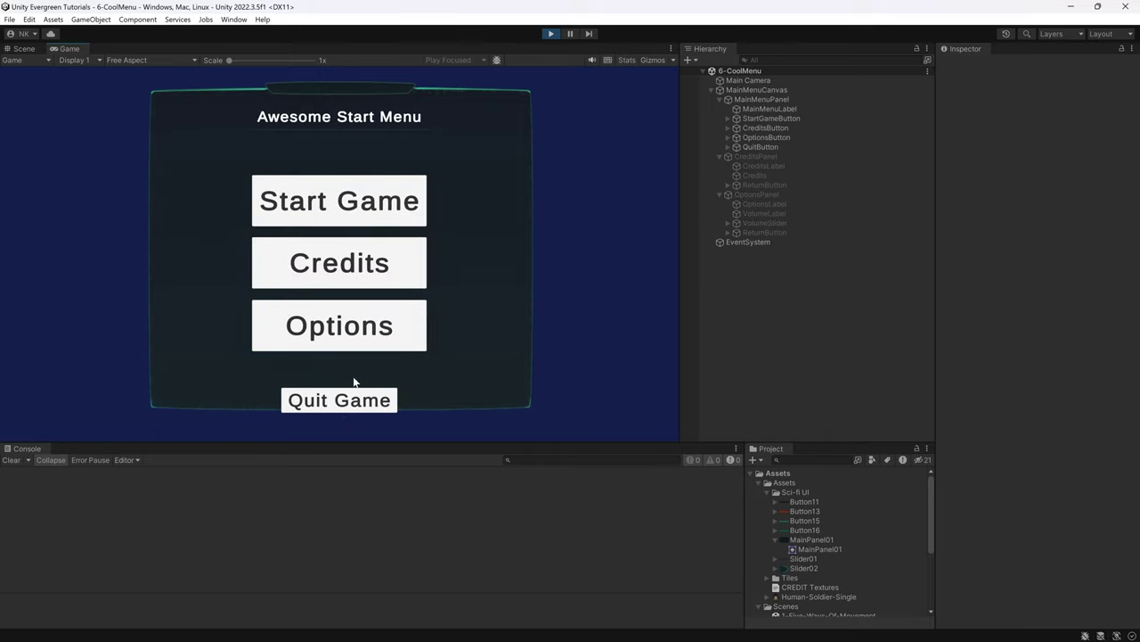
pyautogui.click(347, 267)
pyautogui.click(348, 403)
pyautogui.click(347, 322)
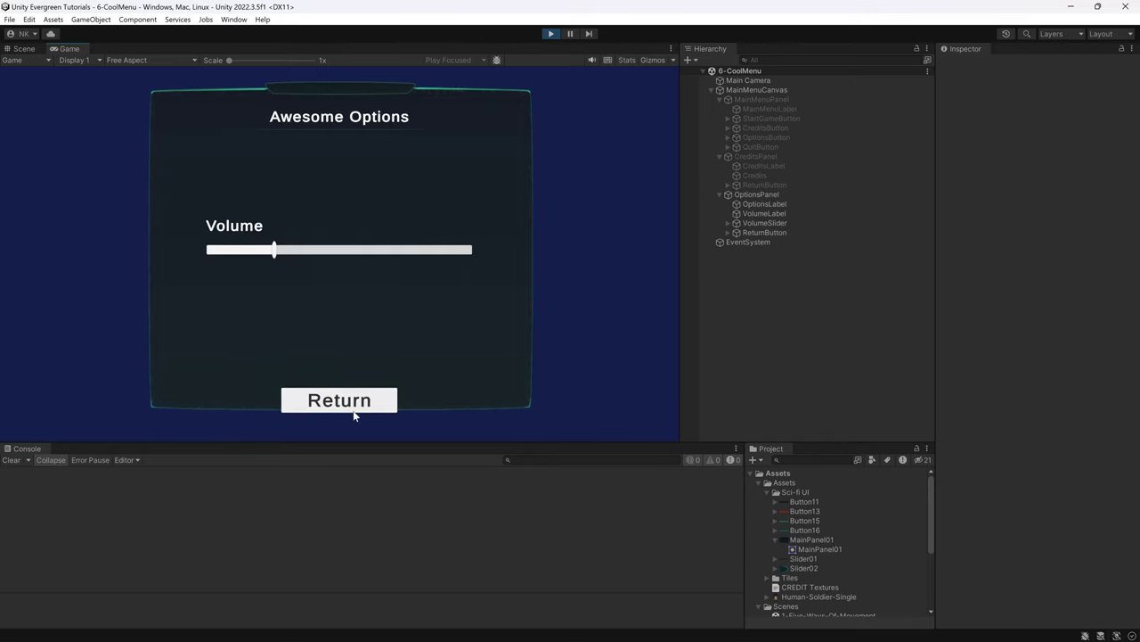
pyautogui.click(354, 413)
pyautogui.click(550, 35)
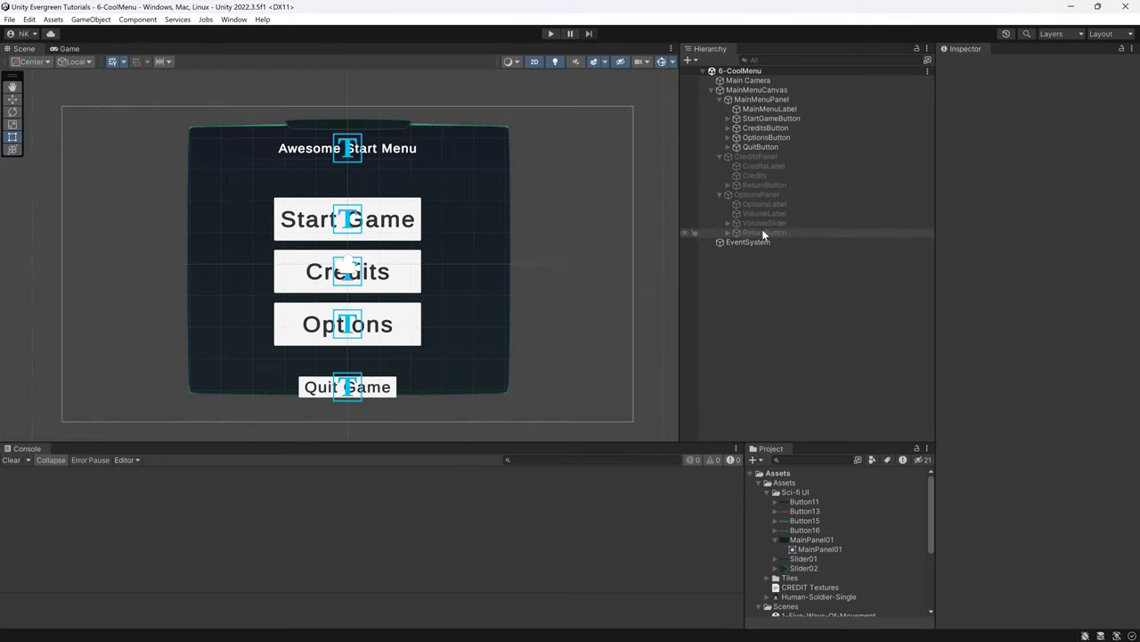
# Move QuitButton and both ReturnButtons together up to about Pos Y 100
pyautogui.click(762, 230)
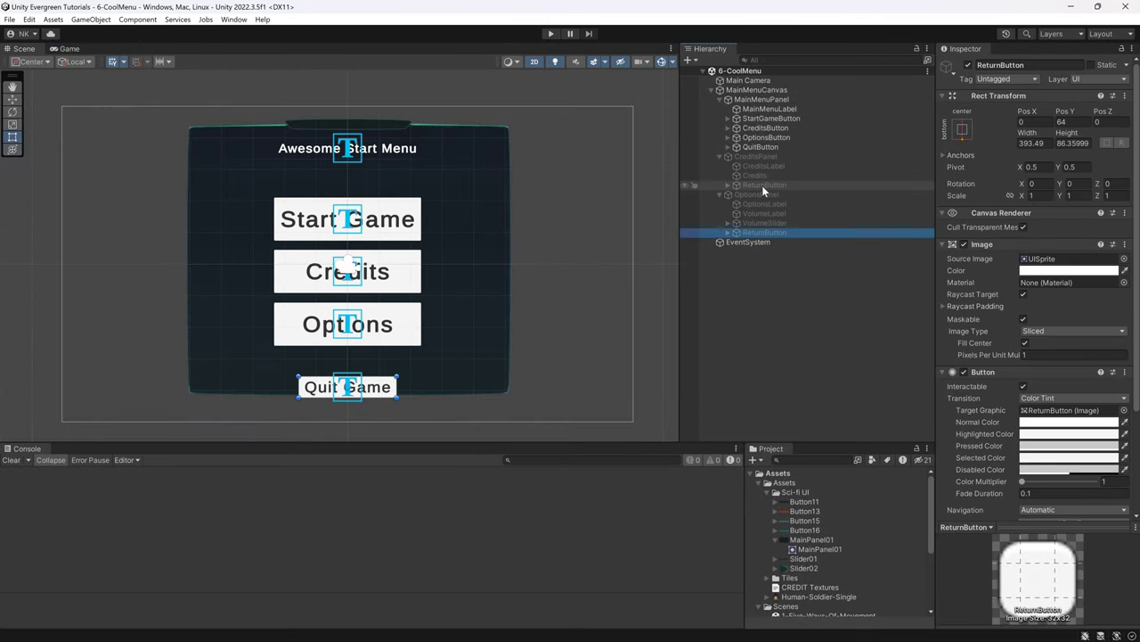
pyautogui.keyDown('ctrl'); pyautogui.click(762, 186); pyautogui.keyUp('ctrl')
pyautogui.keyDown('ctrl'); pyautogui.click(764, 148); pyautogui.keyUp('ctrl')
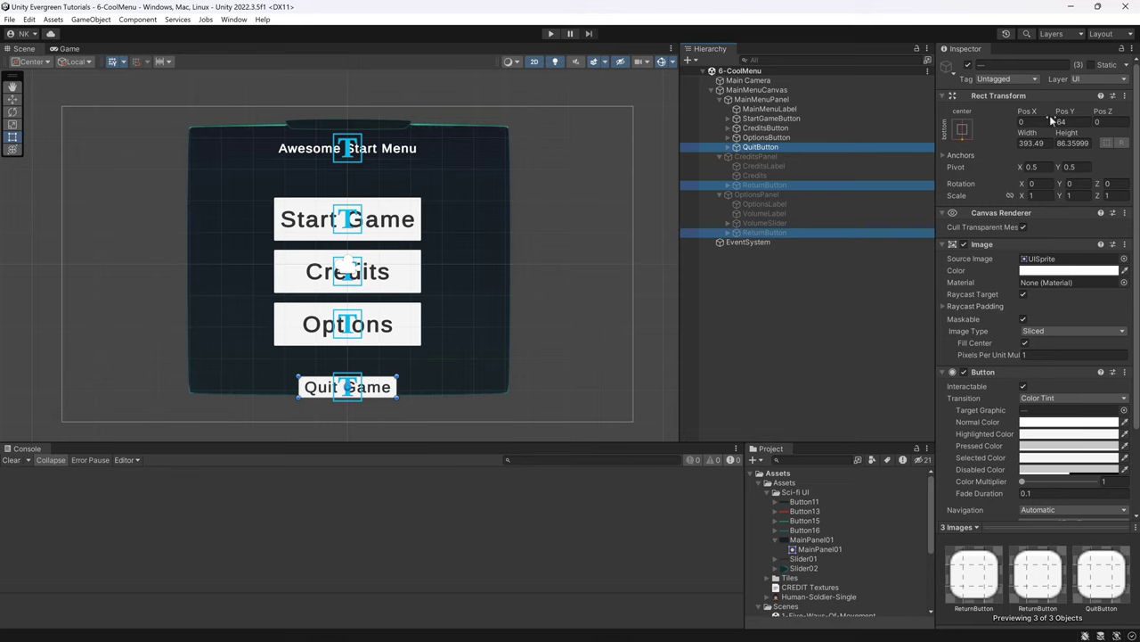
pyautogui.moveTo(1067, 113); pyautogui.dragTo(623, 160)
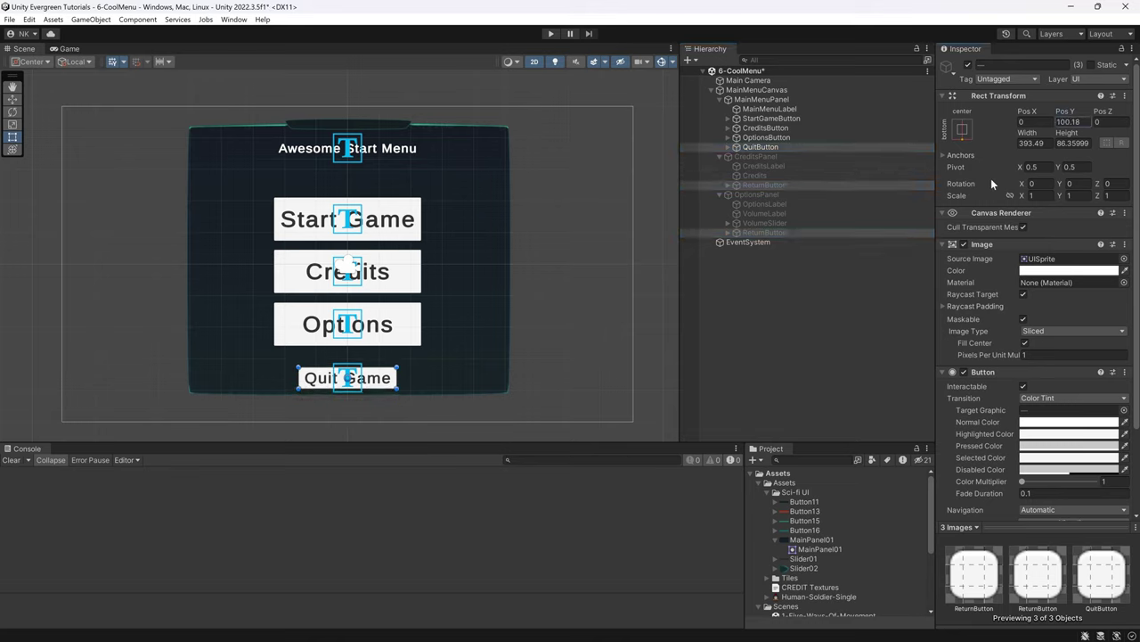
pyautogui.press('BackSpace')
pyautogui.press('BackSpace')
pyautogui.press('BackSpace')
pyautogui.write('00')
pyautogui.hotkey('ctrl', 'z')
pyautogui.click(796, 338)
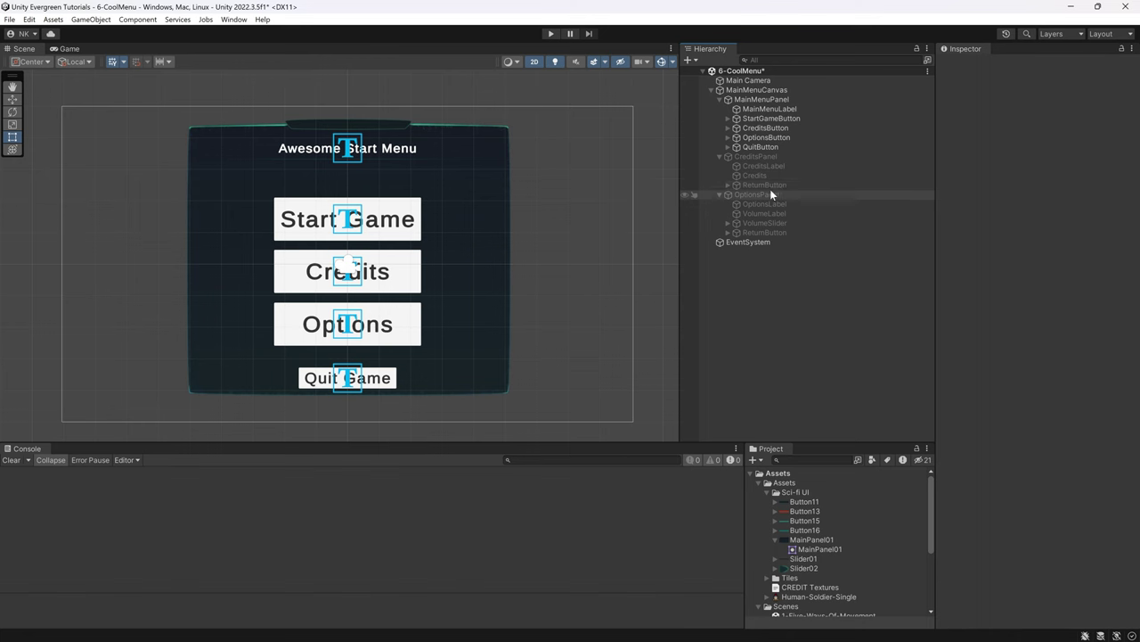
# Assign the Button11 sprite as StartGameButton's source image and preview it in Play mode
pyautogui.click(771, 118)
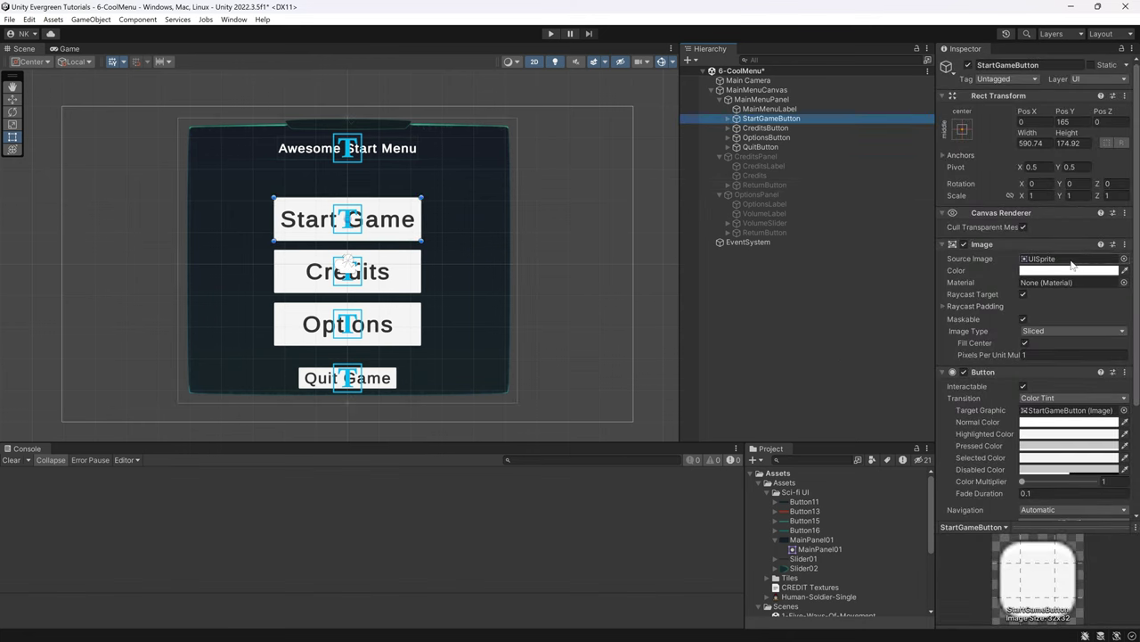
pyautogui.click(1124, 258)
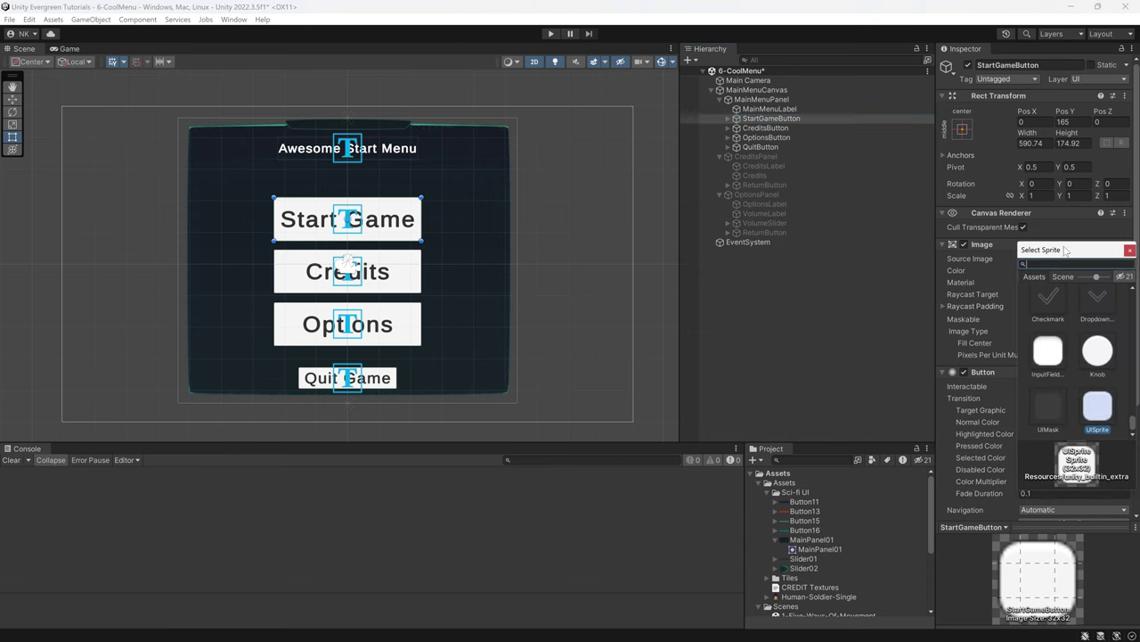
pyautogui.moveTo(1083, 249); pyautogui.dragTo(861, 236)
pyautogui.scroll(5, 860, 347)
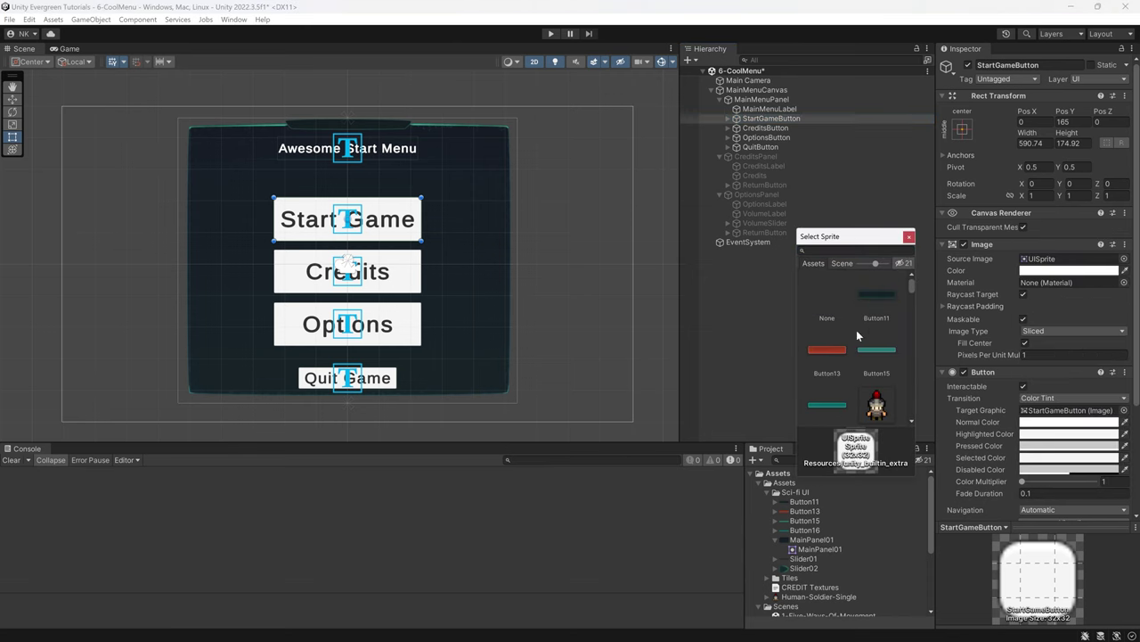
pyautogui.doubleClick(873, 293)
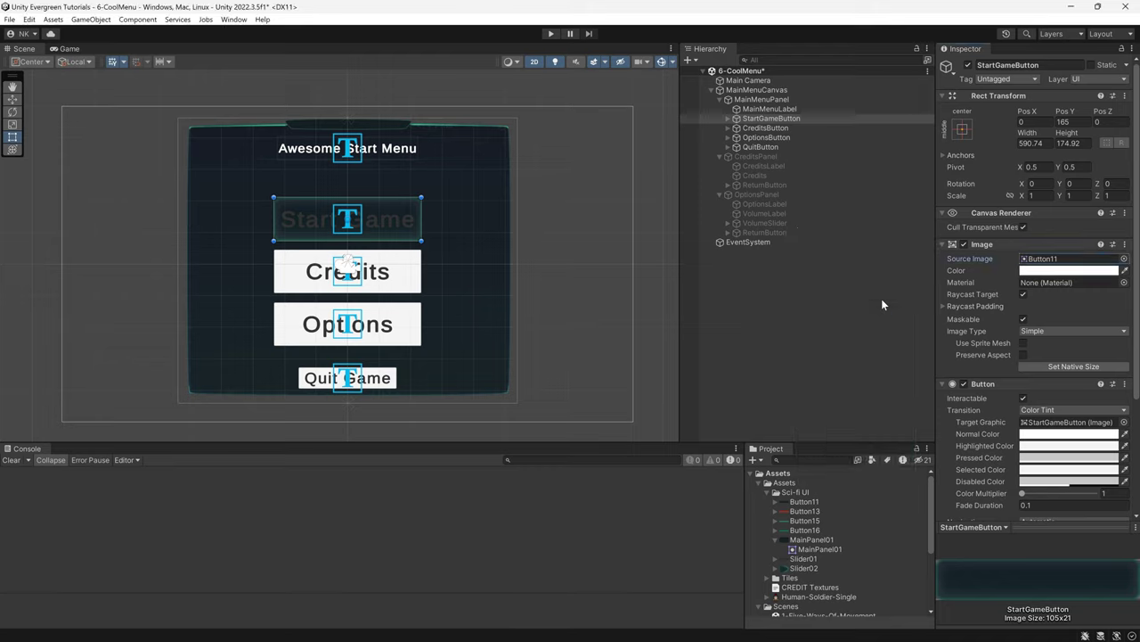
pyautogui.click(765, 325)
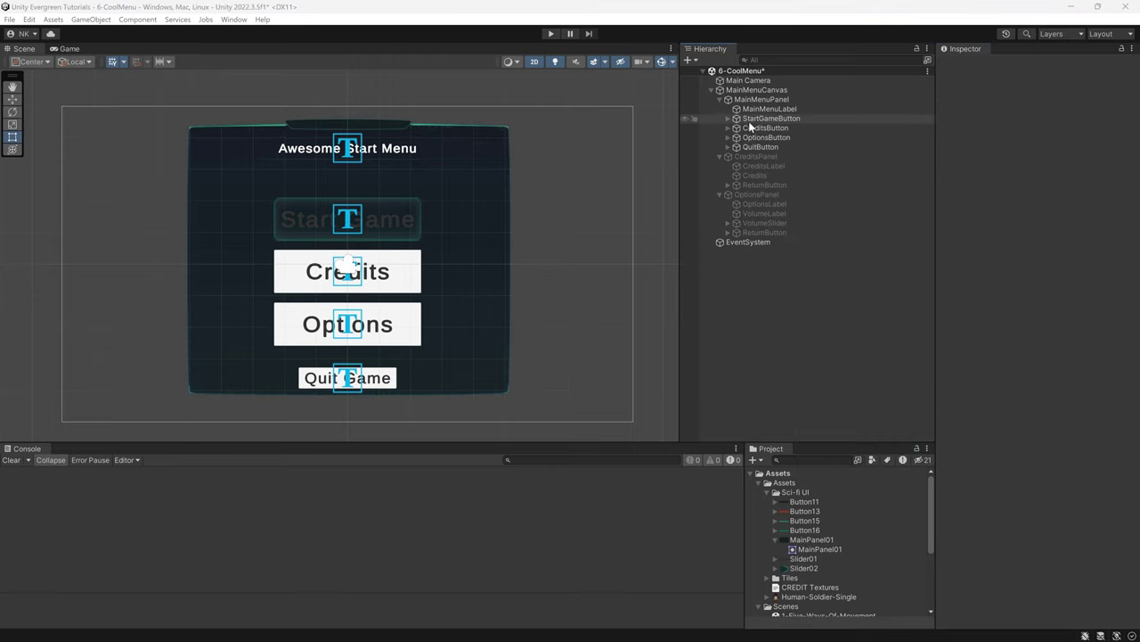
pyautogui.click(550, 33)
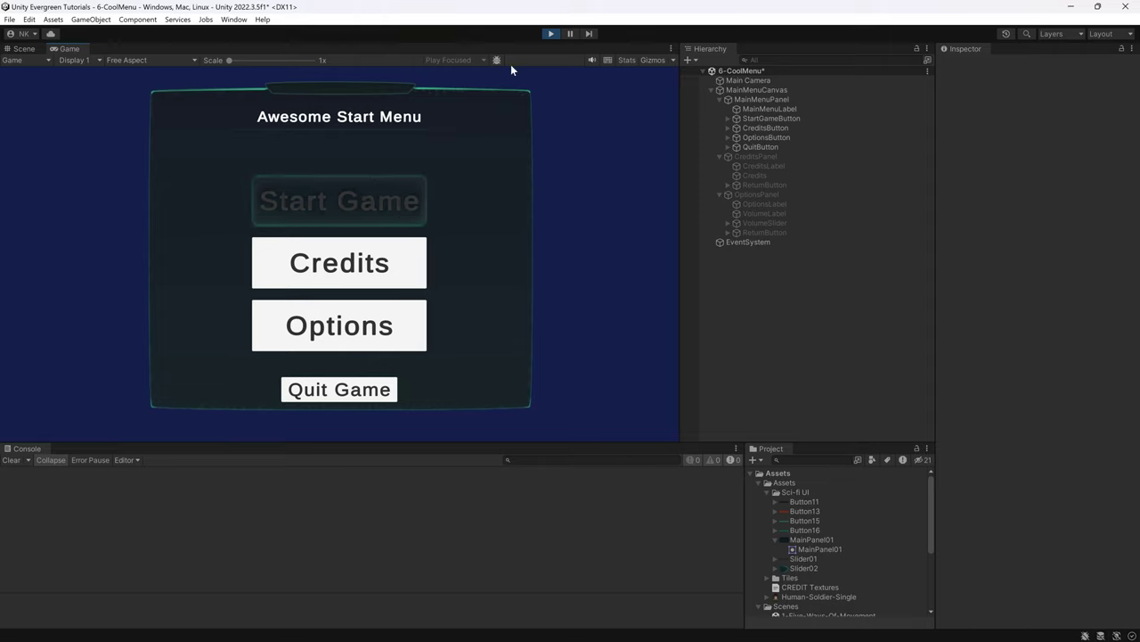
pyautogui.click(552, 34)
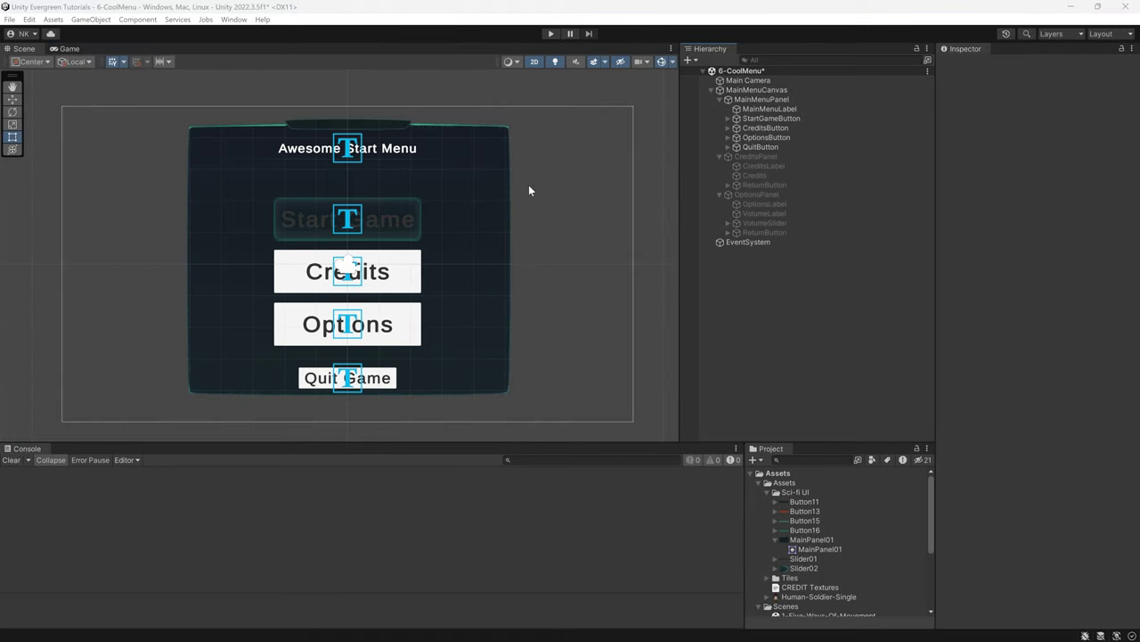
# Try enlarging StartGameButton past the main panel's edge in the Scene view to see the sprite stretch, and undo the resize
pyautogui.moveTo(422, 243); pyautogui.dragTo(613, 344)
pyautogui.click(820, 378)
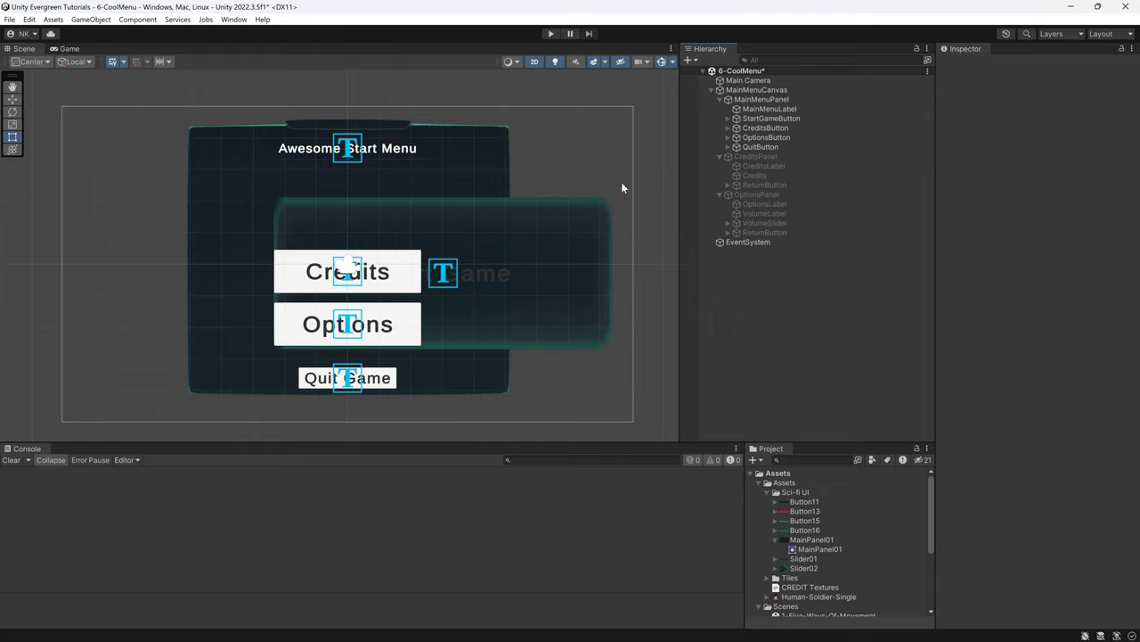
pyautogui.hotkey('ctrl', 'z')
pyautogui.hotkey('ctrl', 'z')
pyautogui.hotkey('ctrl', 'z')
pyautogui.hotkey('ctrl', 'z')
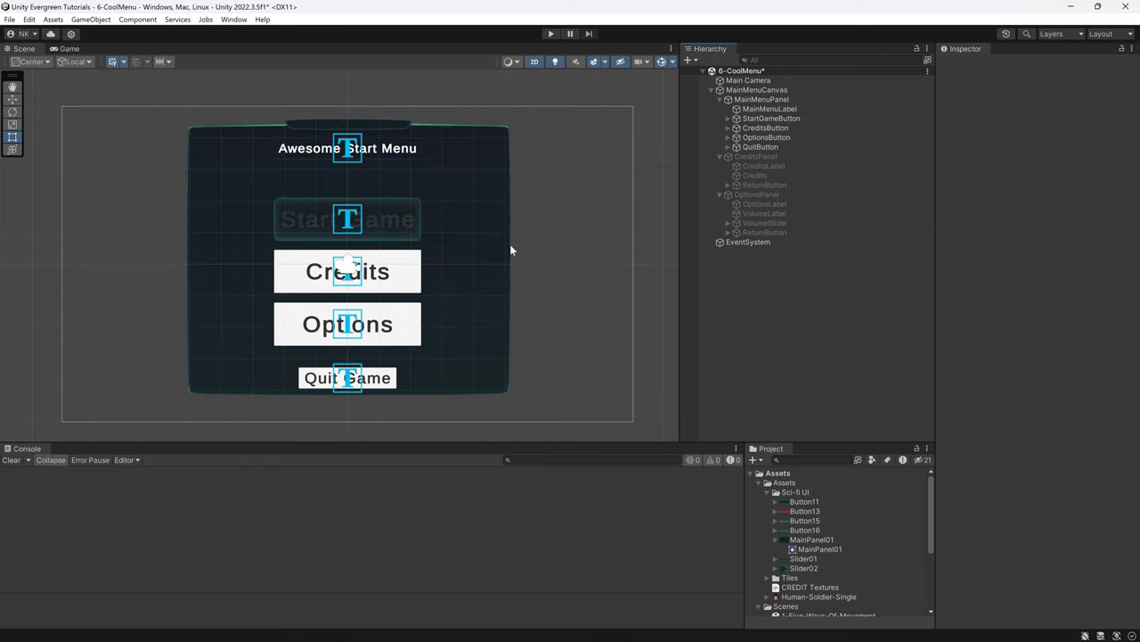
# Open the Button11 texture in the Sprite Editor and set its left border to 6
pyautogui.click(807, 503)
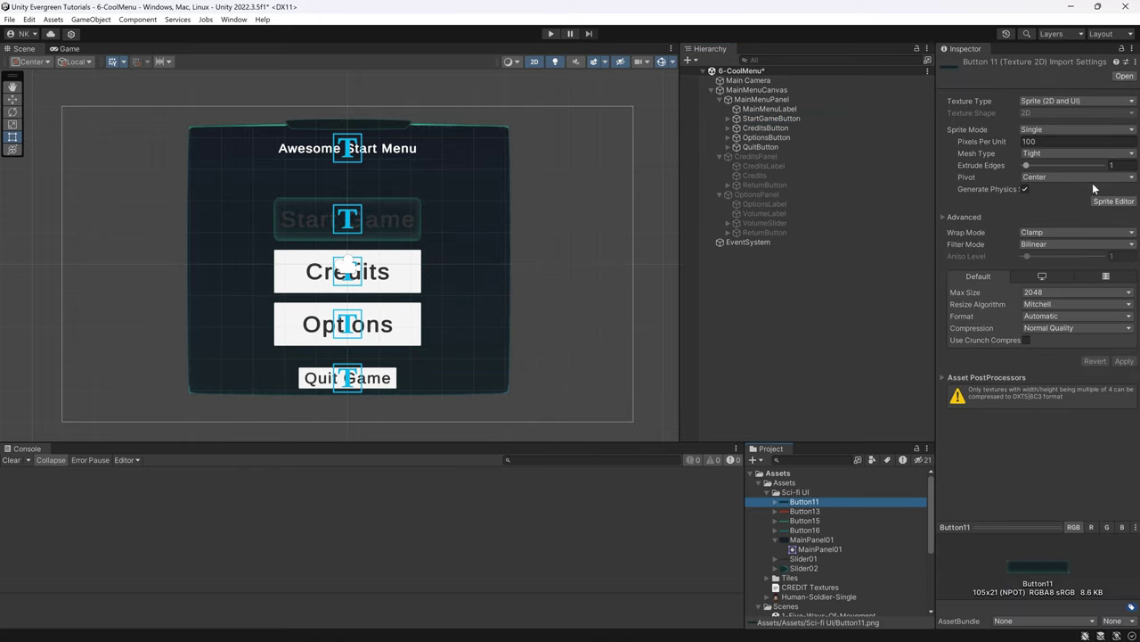
pyautogui.click(1110, 200)
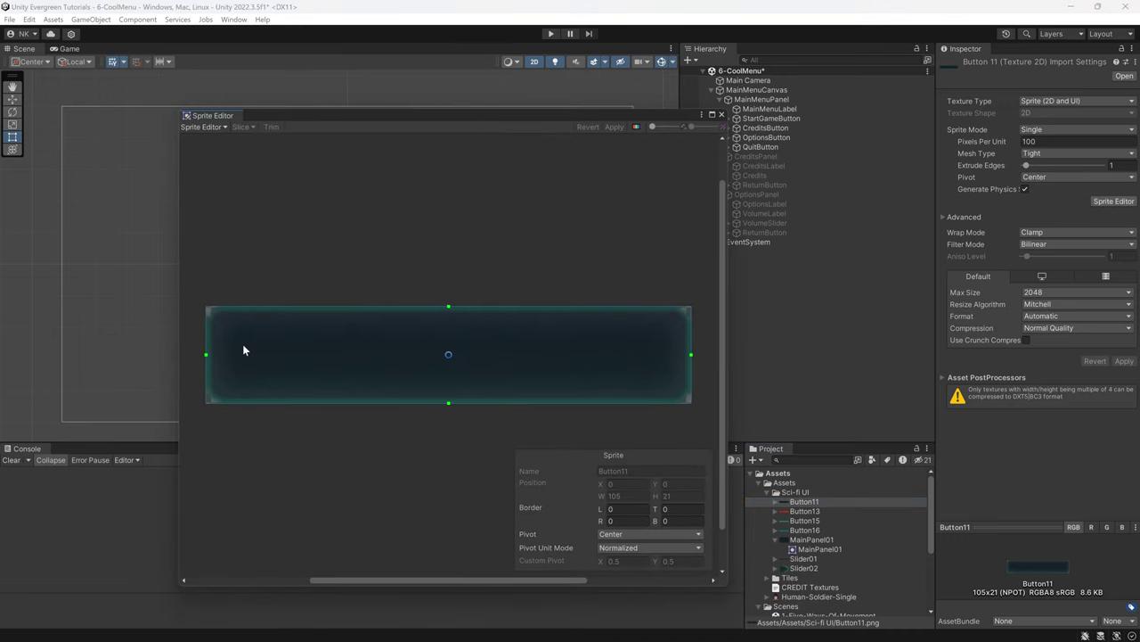
pyautogui.scroll(5, 243, 345)
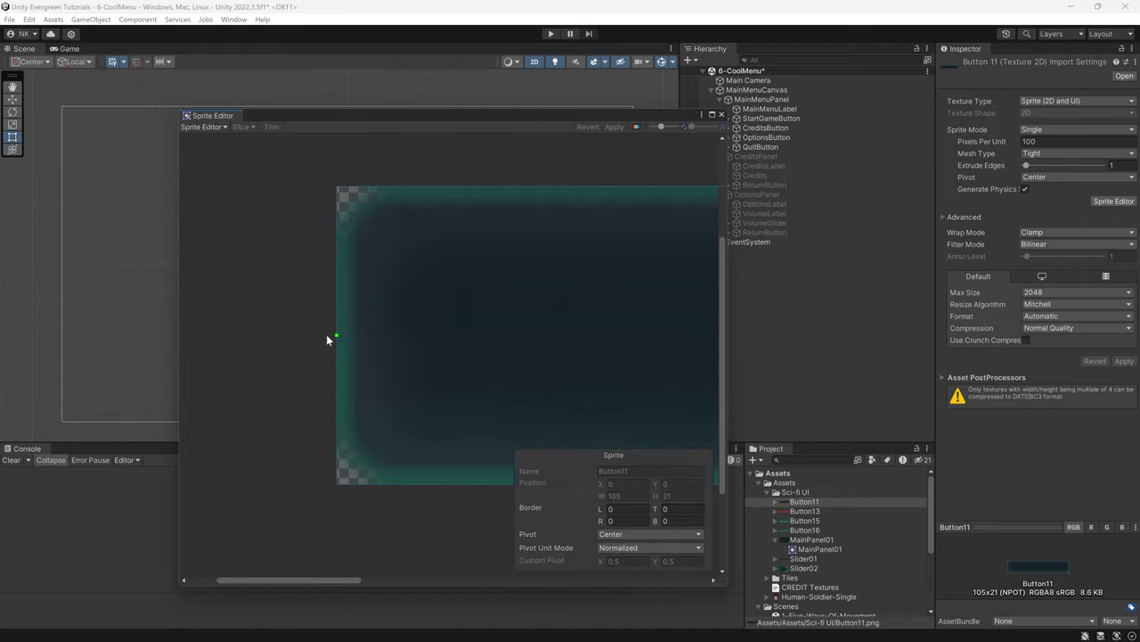
pyautogui.moveTo(332, 344); pyautogui.dragTo(303, 325, button='middle')
pyautogui.moveTo(304, 316); pyautogui.dragTo(384, 316)
pyautogui.hscroll(3, 378, 315)
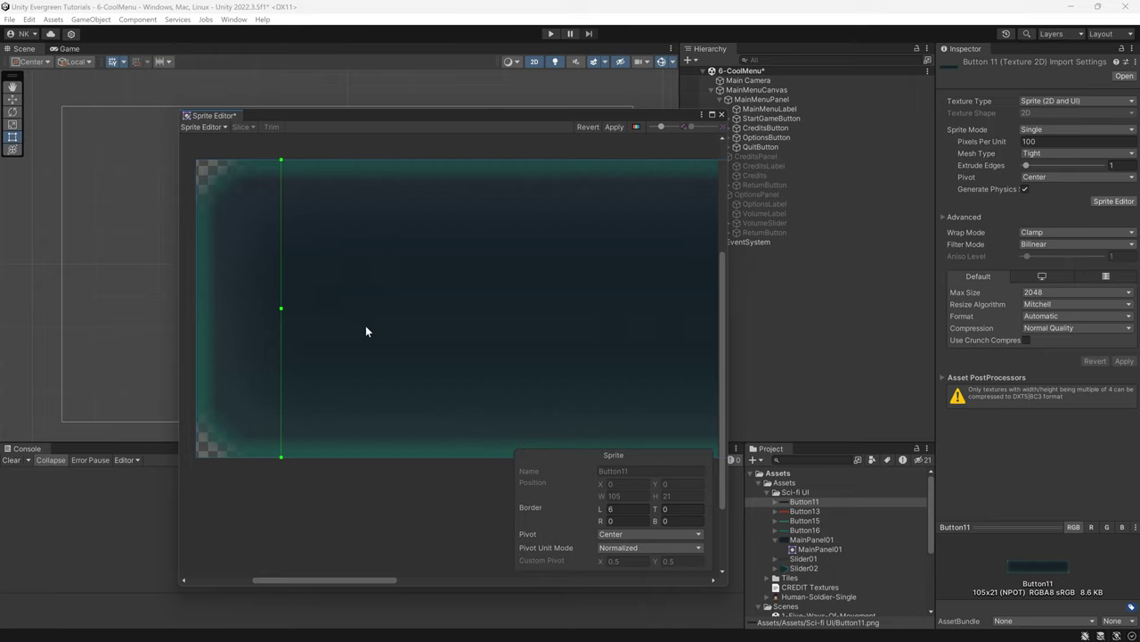
# Set the top, right and bottom borders of the Button11 sprite to 6
pyautogui.scroll(-2, 365, 330)
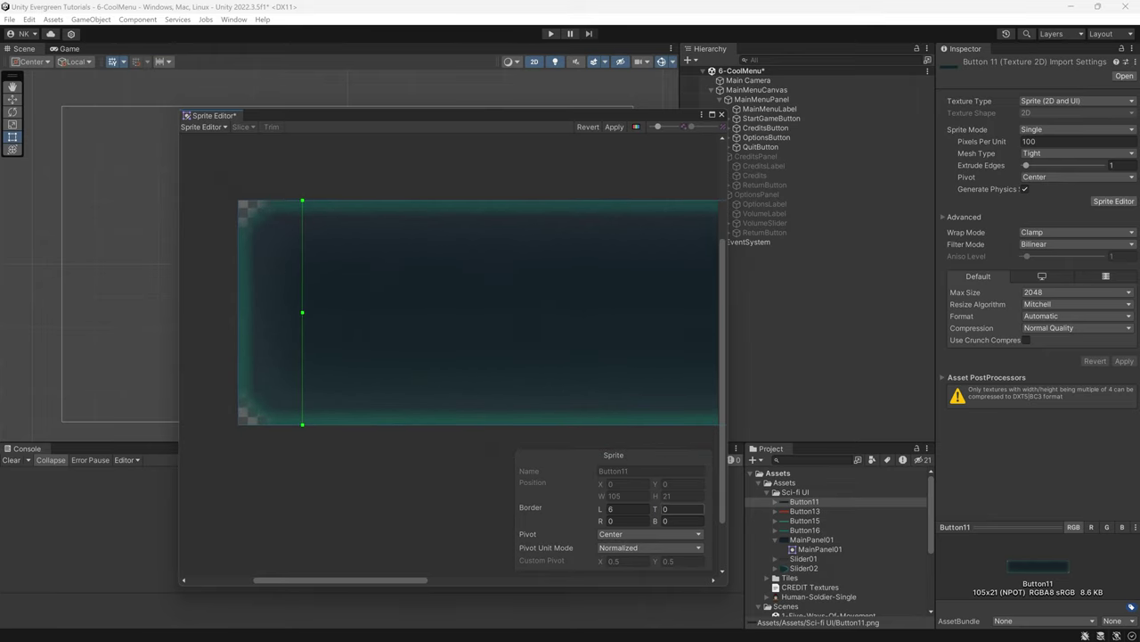
pyautogui.write('6')
pyautogui.press('Tab')
pyautogui.write('6')
pyautogui.press('Tab')
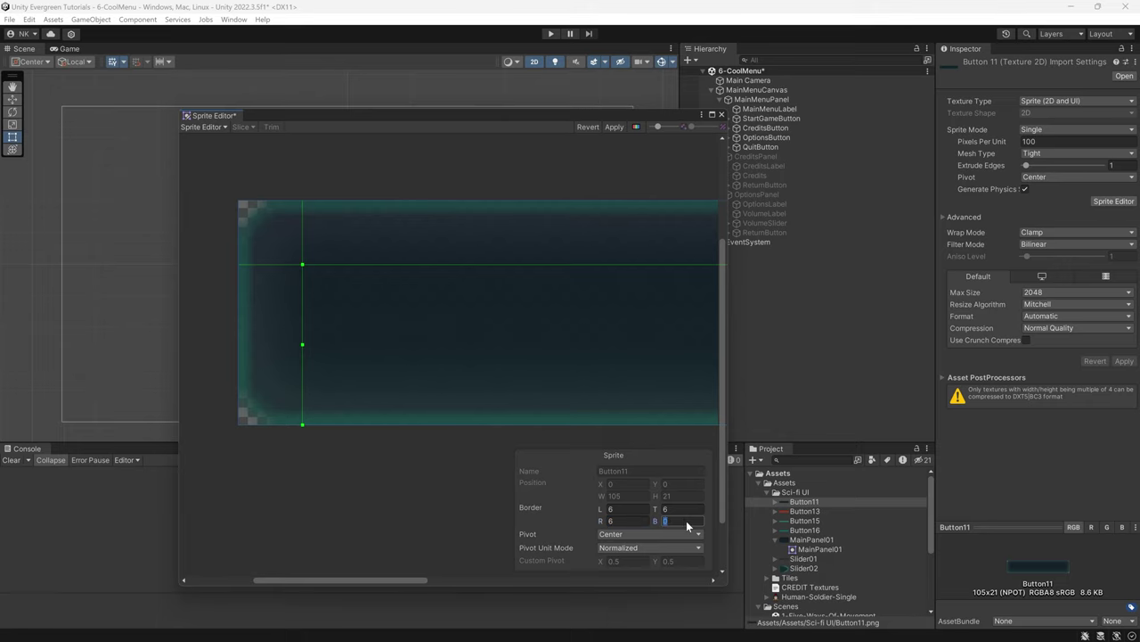
pyautogui.write('6')
pyautogui.press('Return')
pyautogui.scroll(-2, 526, 363)
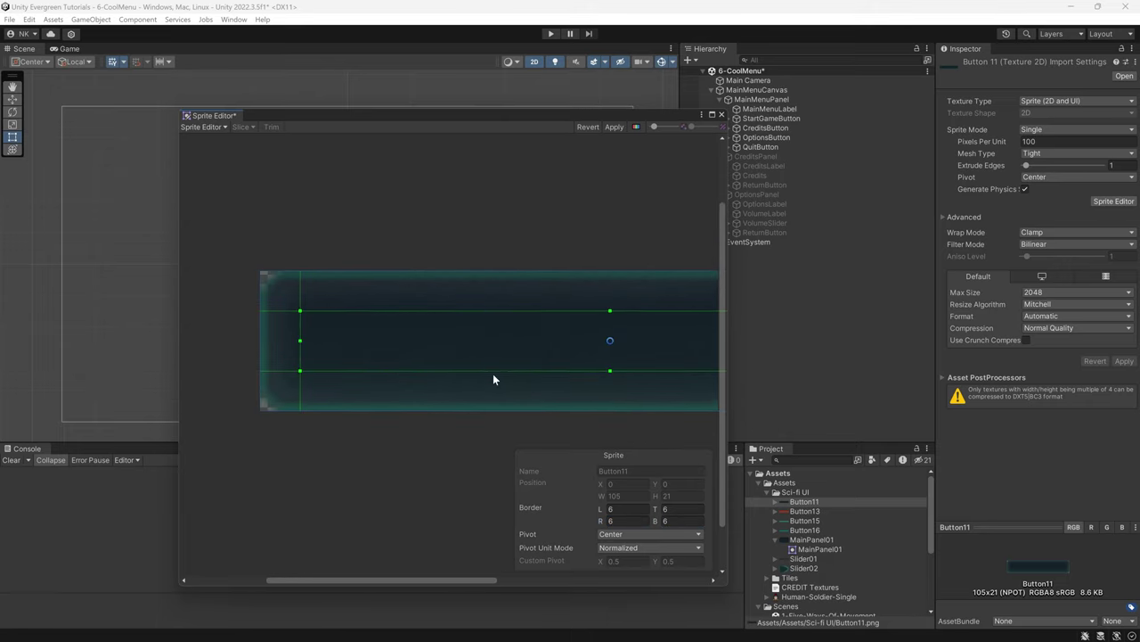
# Check the border guides across the Button11 sprite, apply the new borders and close the Sprite Editor
pyautogui.moveTo(644, 276); pyautogui.dragTo(497, 271, button='middle')
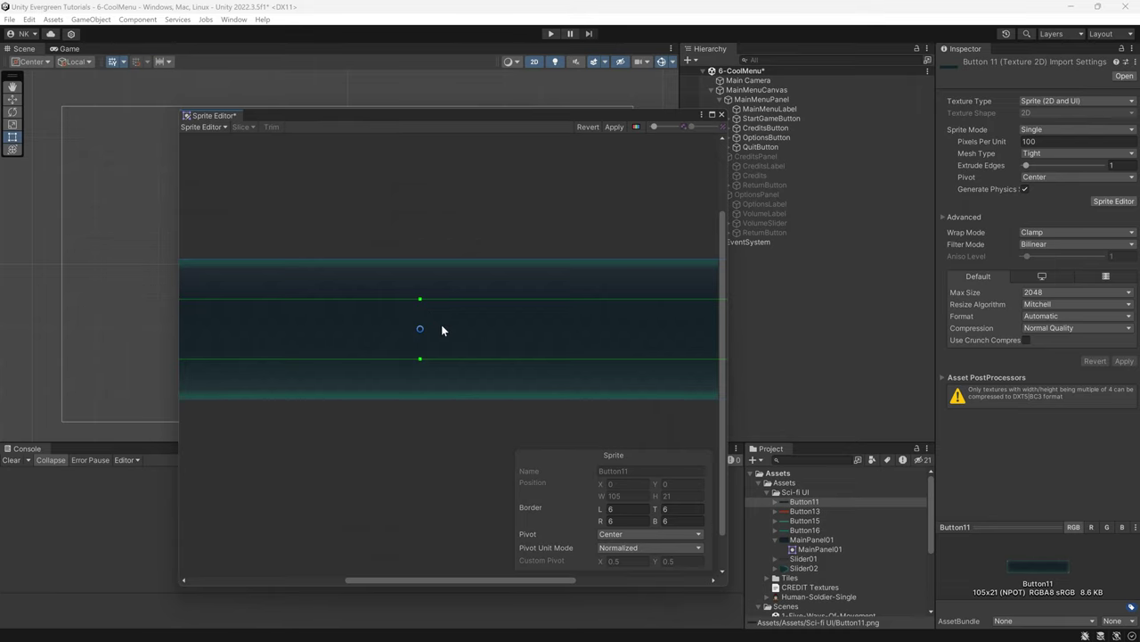
pyautogui.scroll(-2, 480, 317)
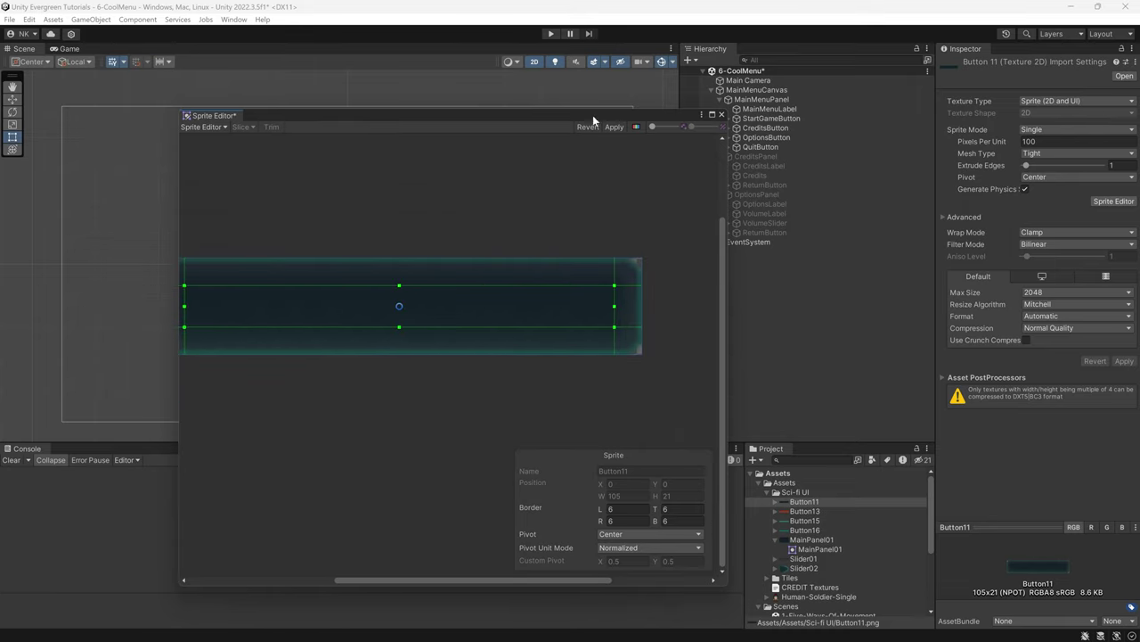
pyautogui.click(613, 128)
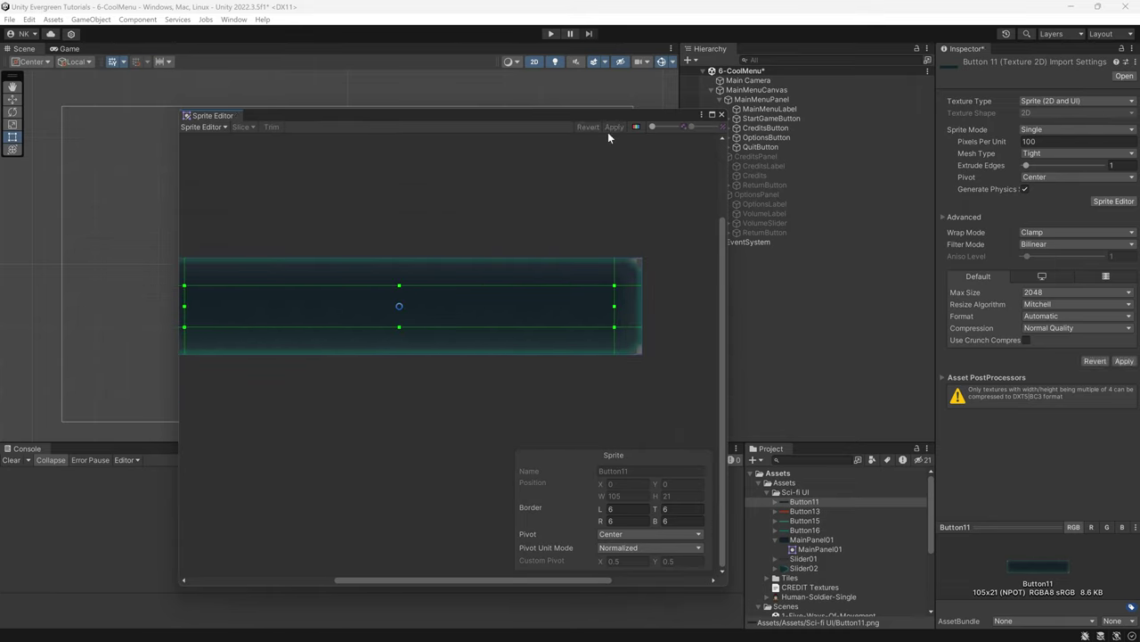
pyautogui.click(722, 114)
pyautogui.click(1124, 361)
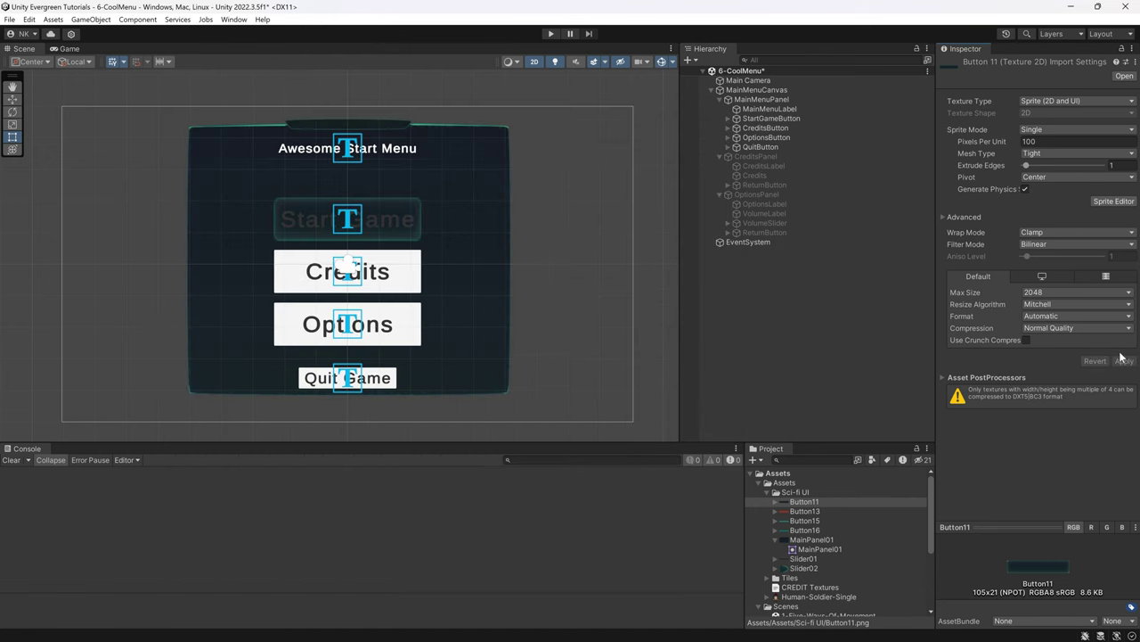
# Set StartGameButton's image type to Sliced and inspect the button up close in the Game view
pyautogui.click(776, 120)
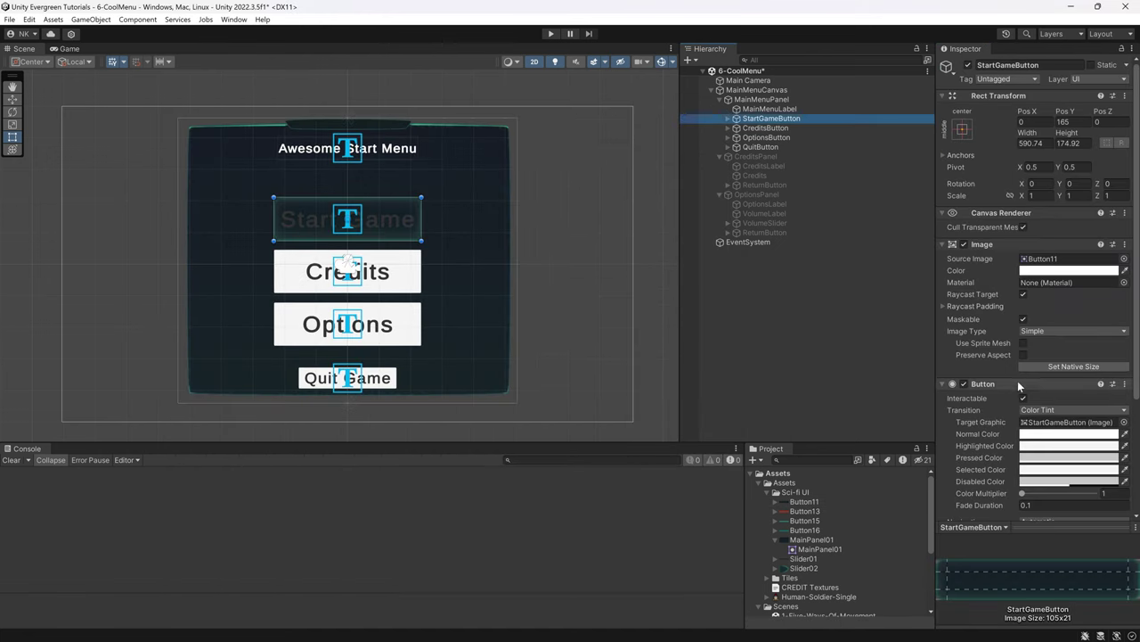
pyautogui.click(1038, 333)
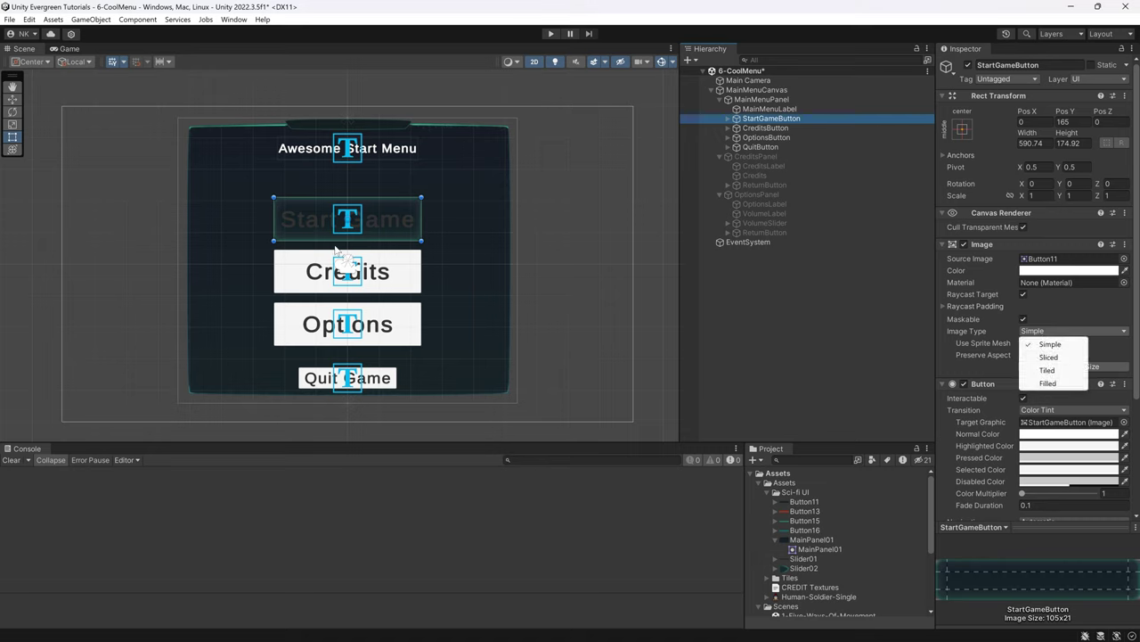
pyautogui.click(1051, 357)
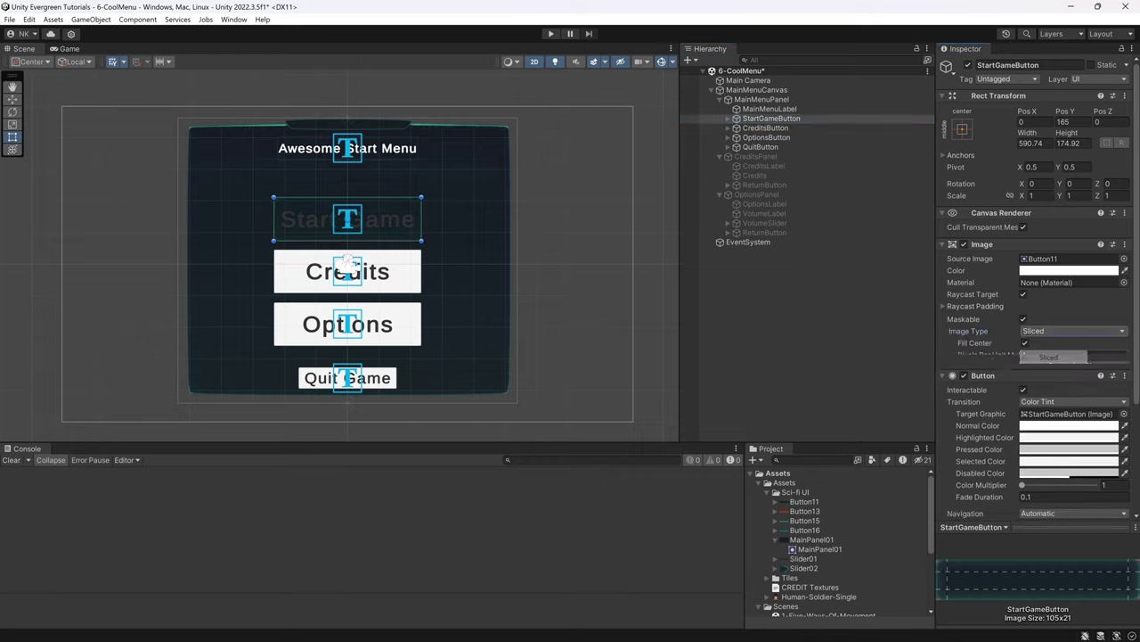
pyautogui.click(754, 284)
pyautogui.click(71, 49)
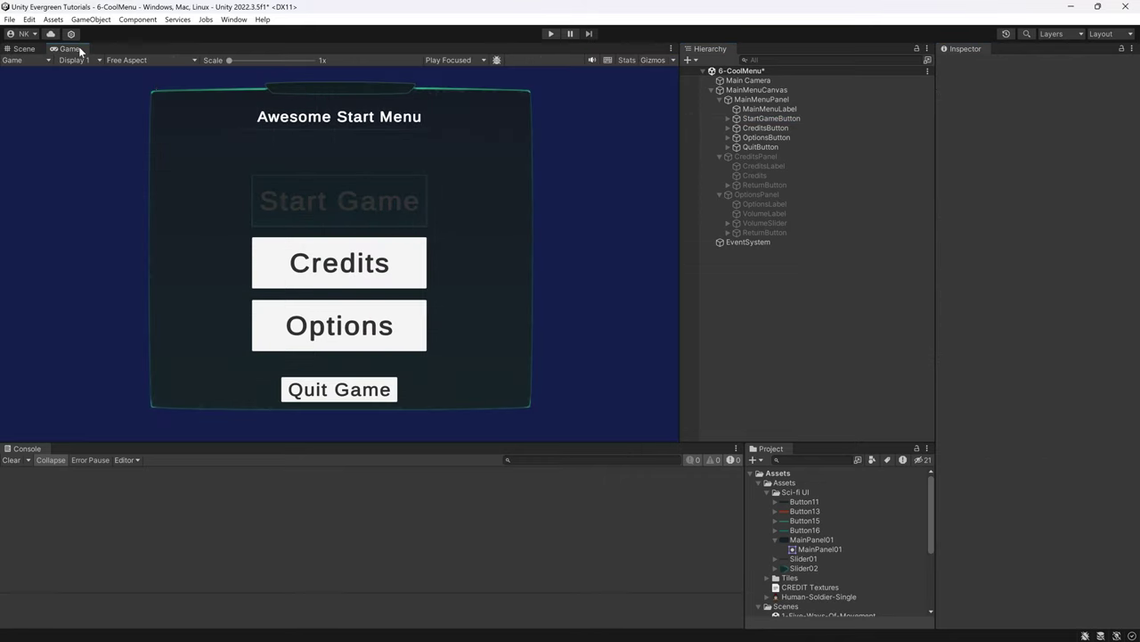
pyautogui.scroll(10, 355, 158)
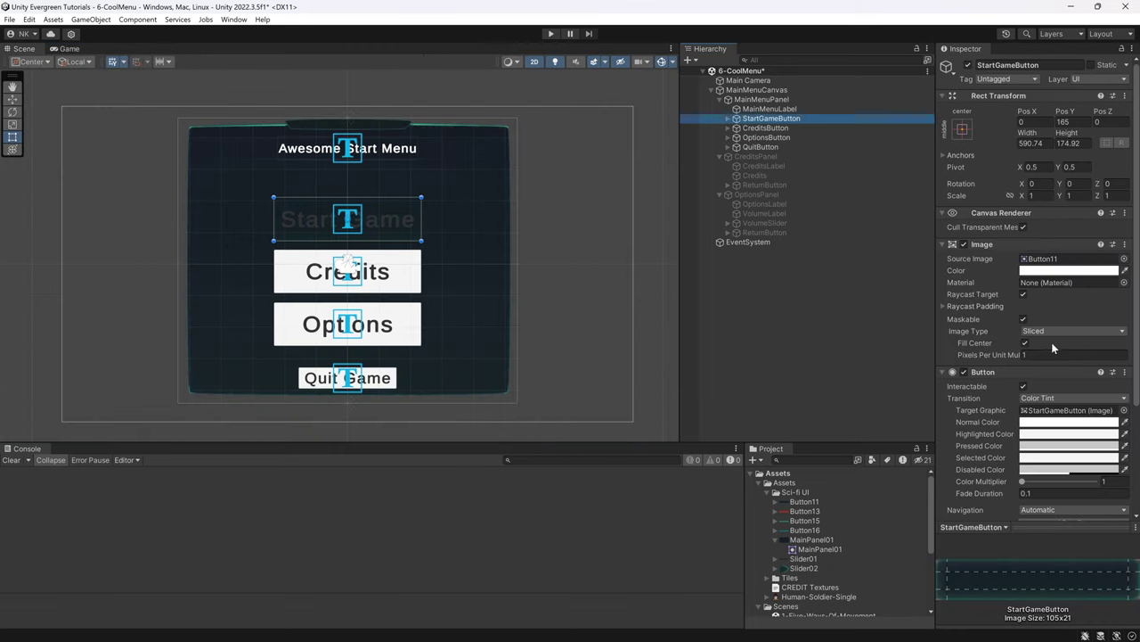
# Try very low and very high Pixels Per Unit Multiplier values on StartGameButton's image, and reset the multiplier to 1
pyautogui.moveTo(972, 354); pyautogui.dragTo(940, 336)
pyautogui.click(761, 325)
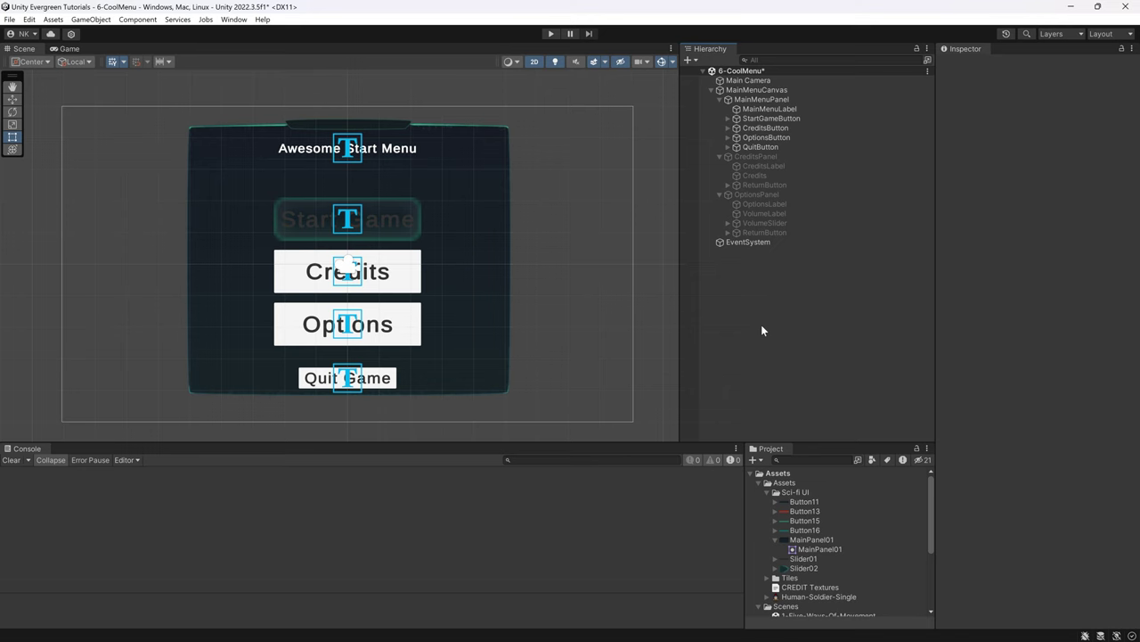
pyautogui.click(770, 118)
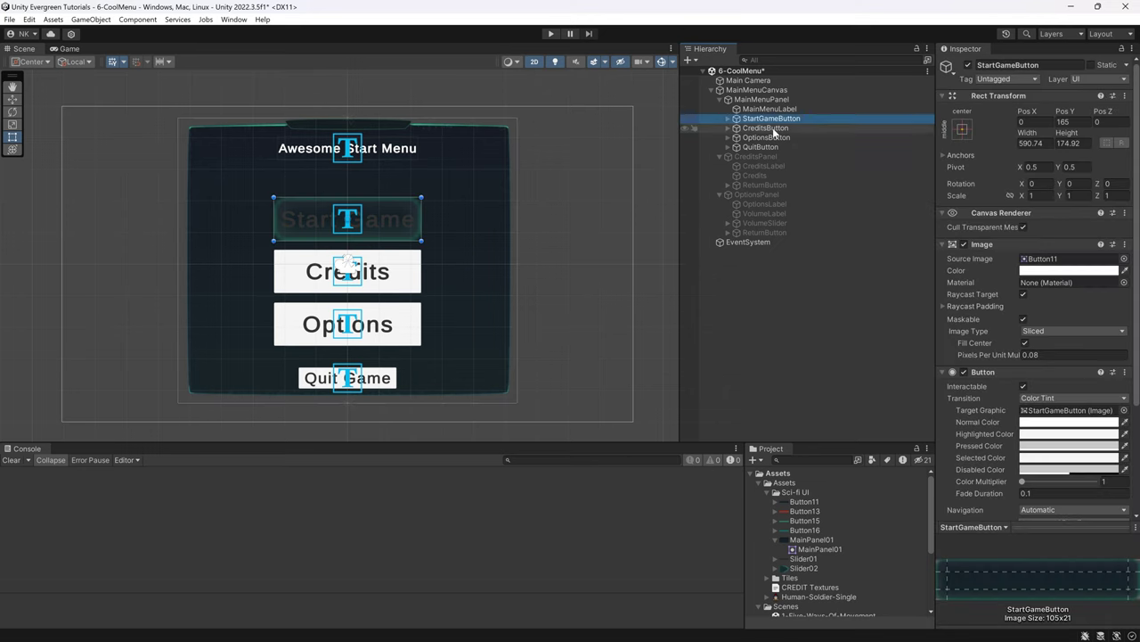
pyautogui.moveTo(980, 354); pyautogui.dragTo(424, 283)
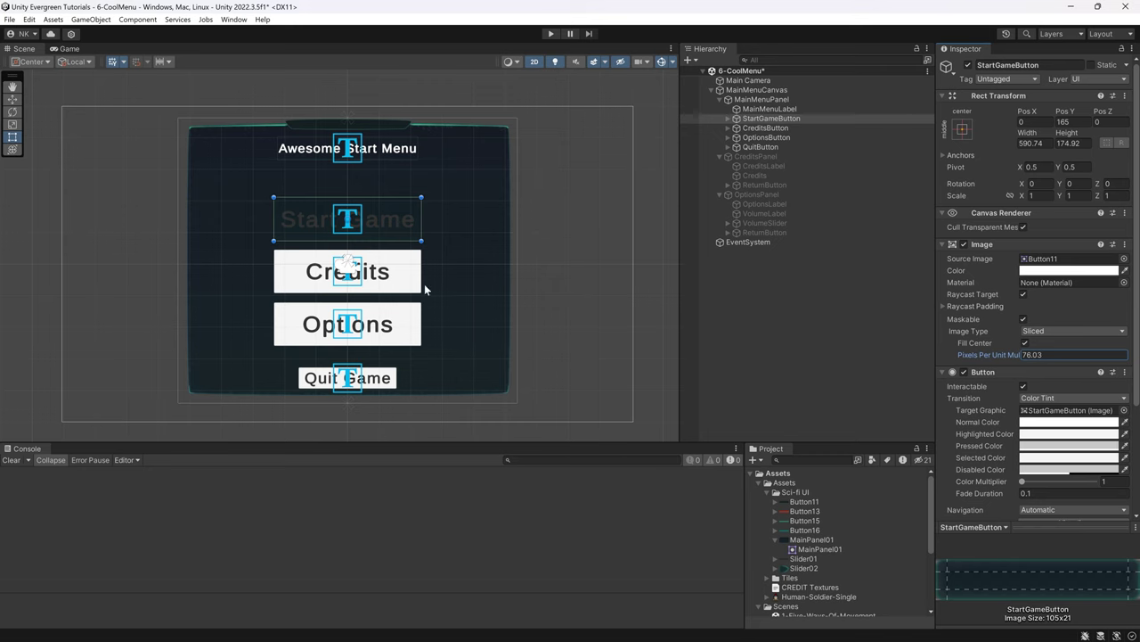
pyautogui.click(445, 284)
pyautogui.click(770, 118)
pyautogui.click(1047, 354)
pyautogui.write('1')
pyautogui.click(824, 345)
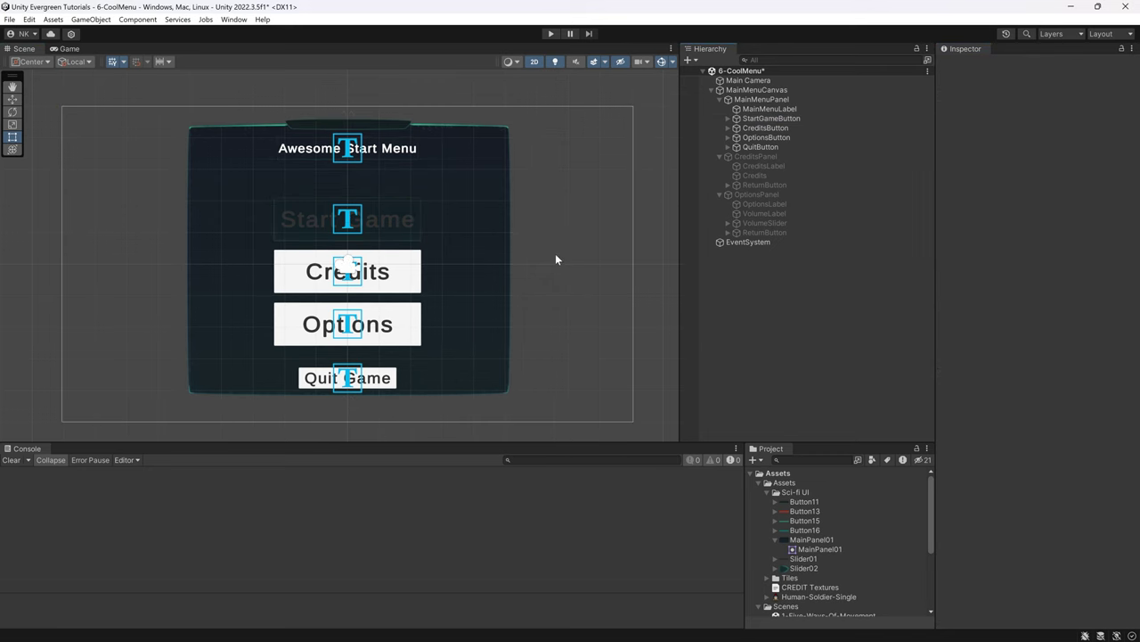
# Set StartGameButton's Pixels Per Unit Multiplier to 0.75 and preview the button in Play mode
pyautogui.click(768, 117)
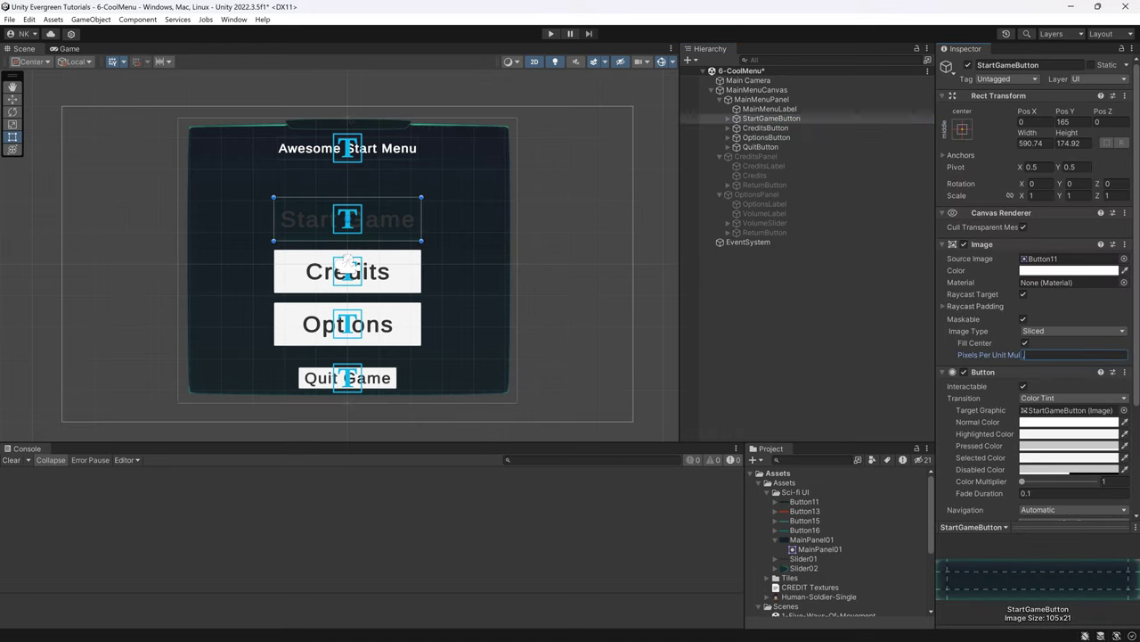
pyautogui.click(841, 388)
pyautogui.click(76, 50)
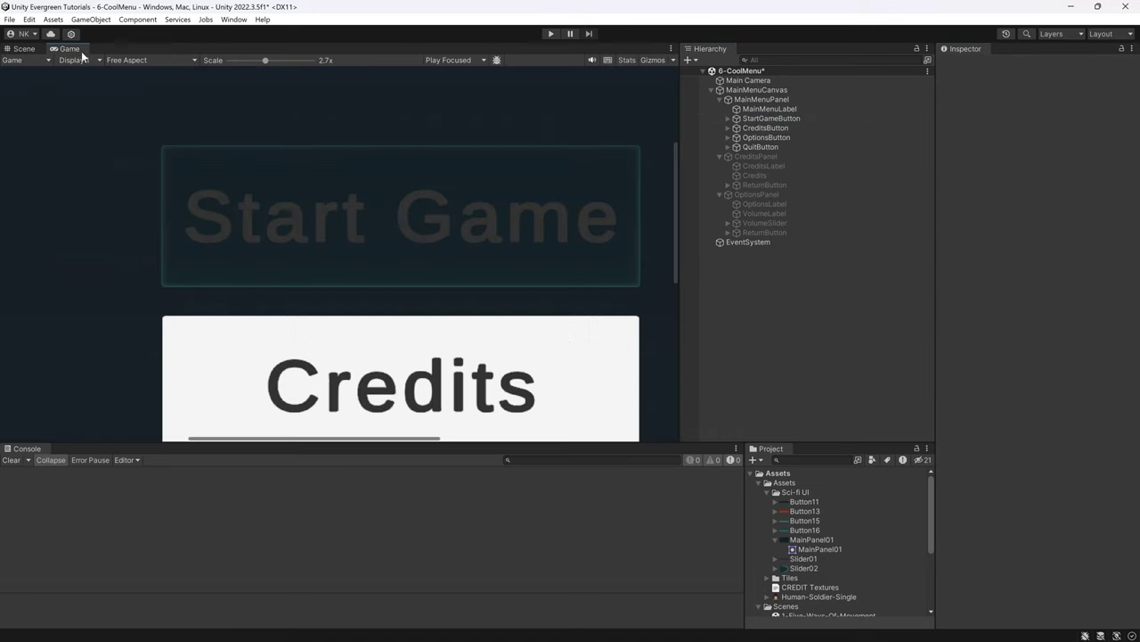
pyautogui.scroll(-5, 520, 220)
pyautogui.moveTo(519, 220); pyautogui.dragTo(281, 217, button='middle')
pyautogui.click(551, 33)
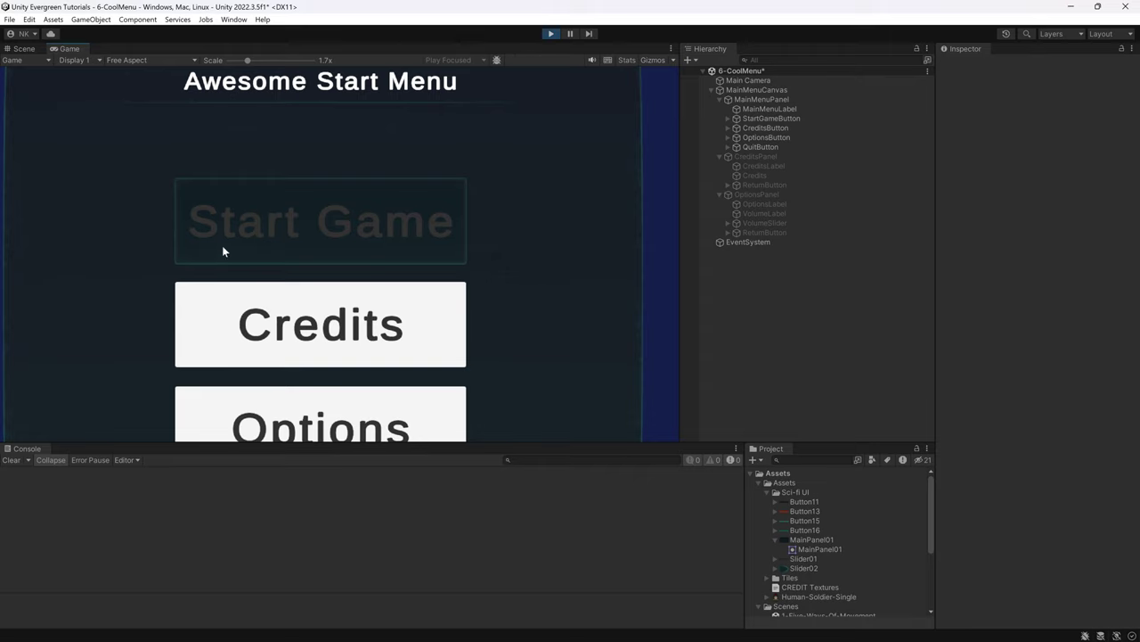
pyautogui.click(551, 33)
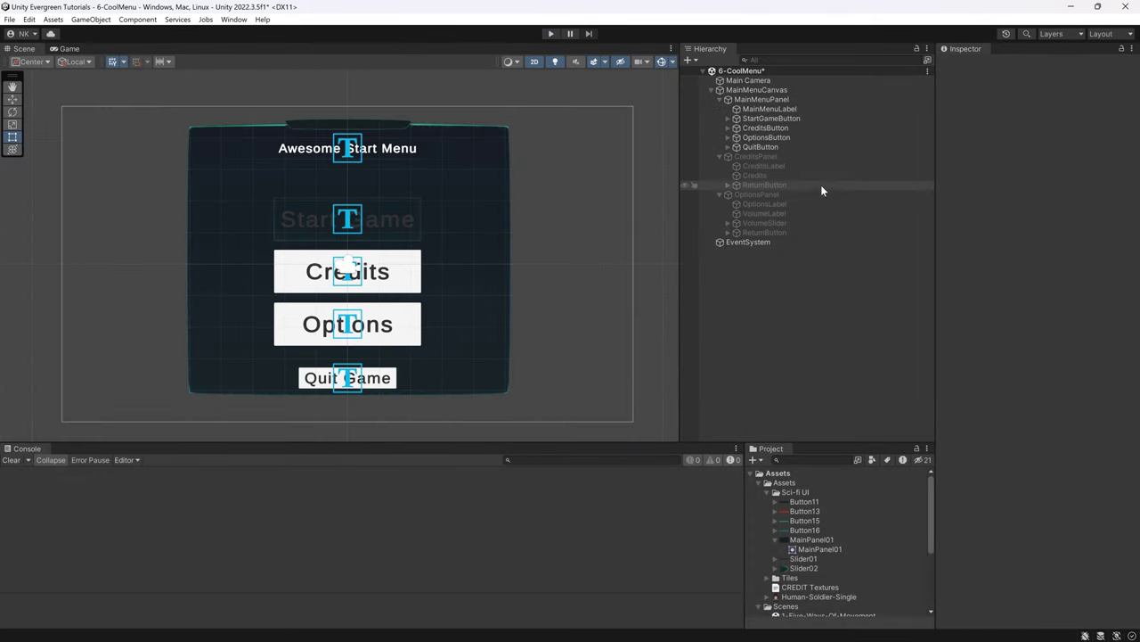
# Look over the Button13 and Button15 textures, and set StartGameButton's transition to Sprite Swap
pyautogui.click(767, 119)
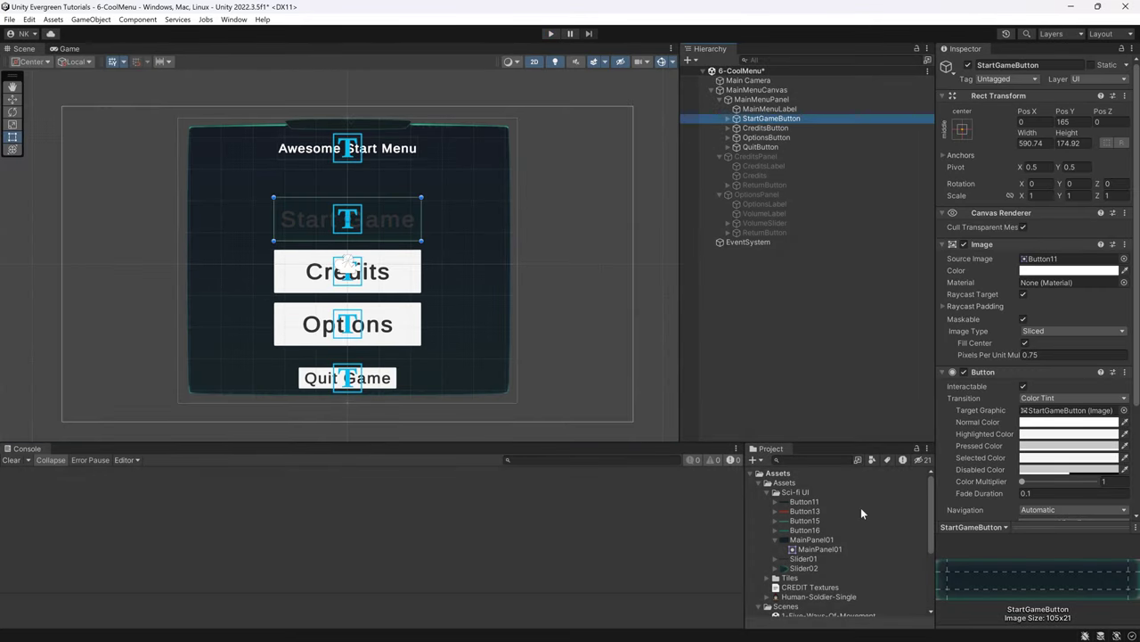
pyautogui.click(824, 511)
pyautogui.click(825, 520)
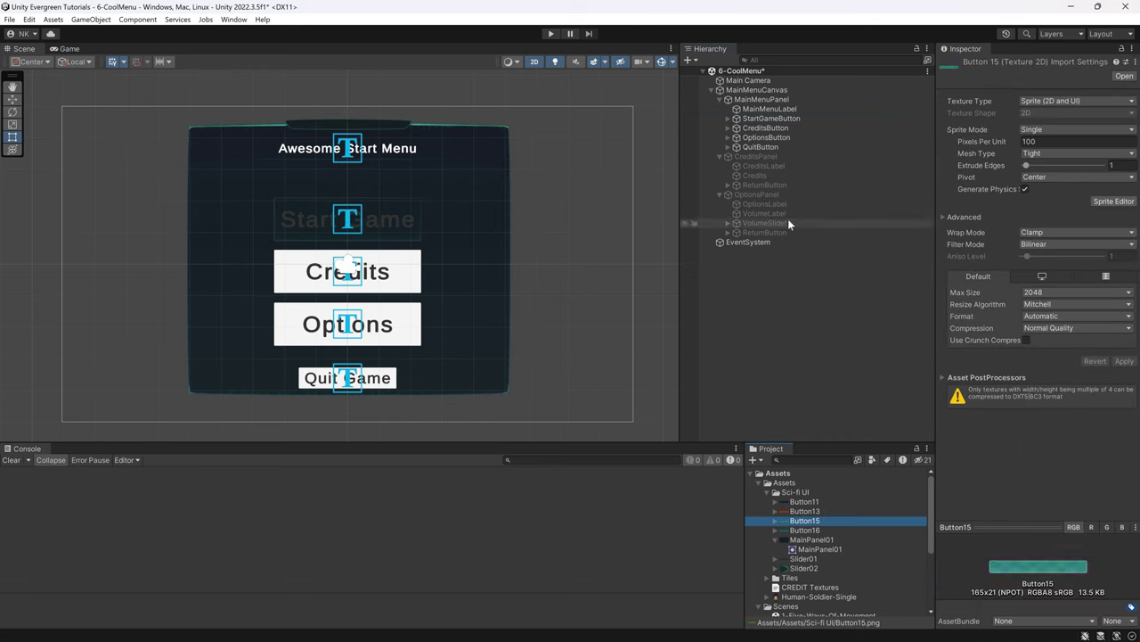
pyautogui.click(784, 118)
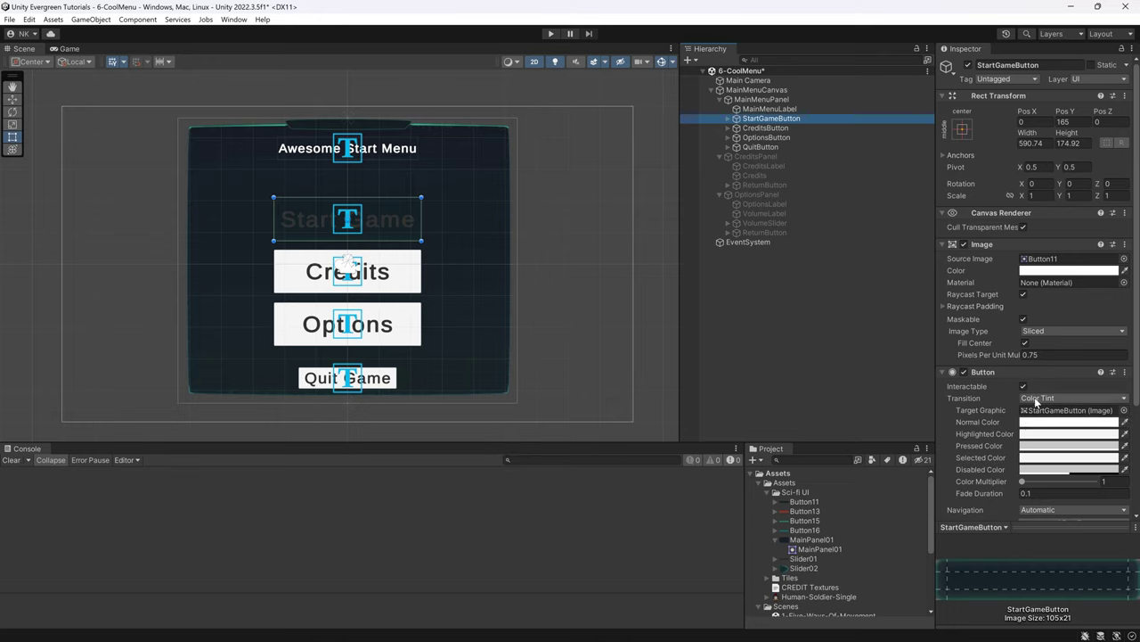
pyautogui.click(1038, 399)
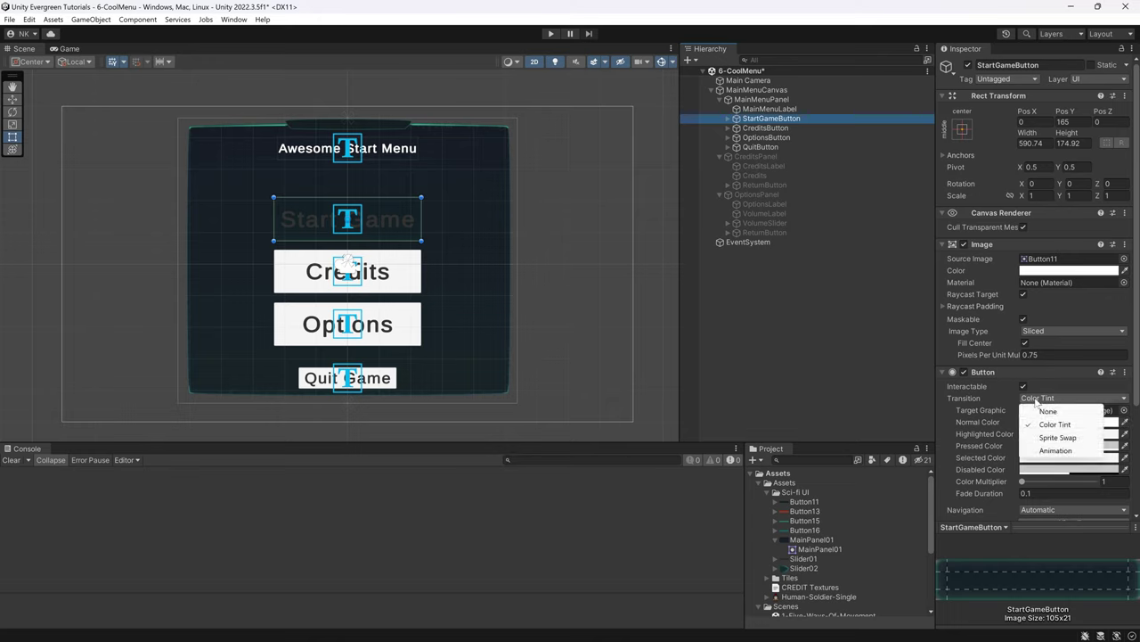
pyautogui.click(1056, 439)
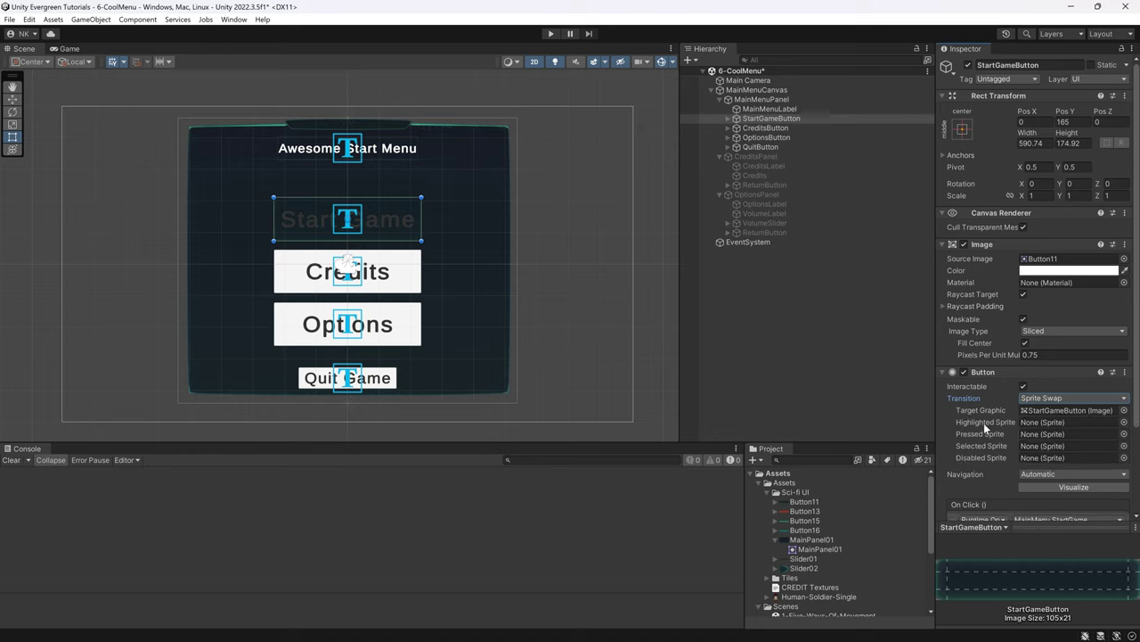
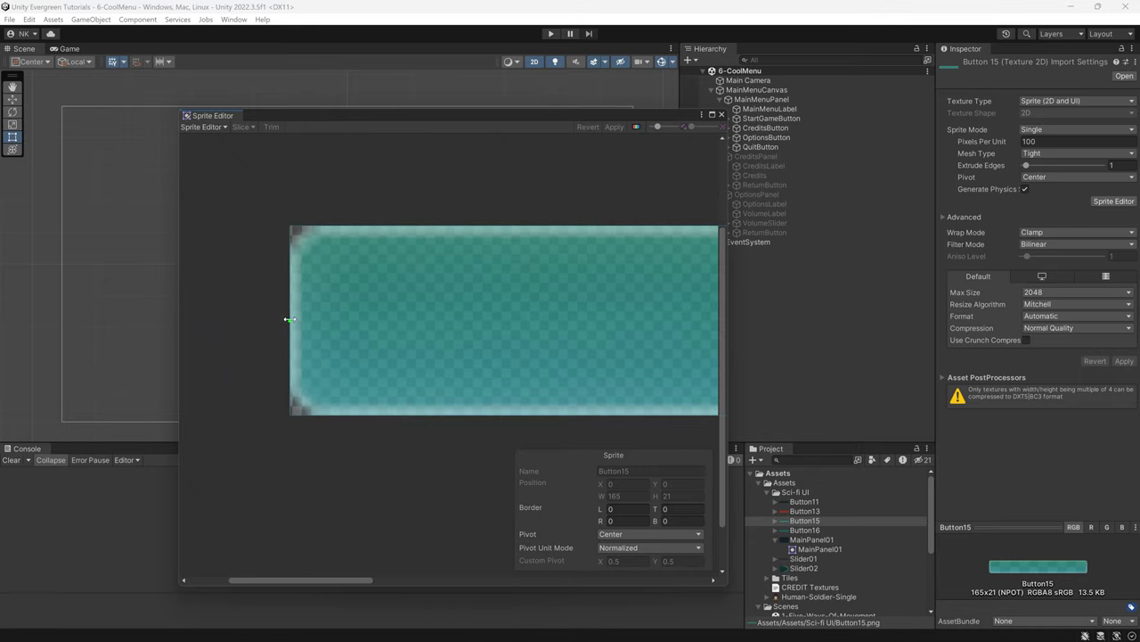
# Set the left, top, right and bottom borders of the Button15 sprite to 4 and apply the import changes
pyautogui.scroll(2, 307, 339)
pyautogui.moveTo(276, 314); pyautogui.dragTo(317, 314)
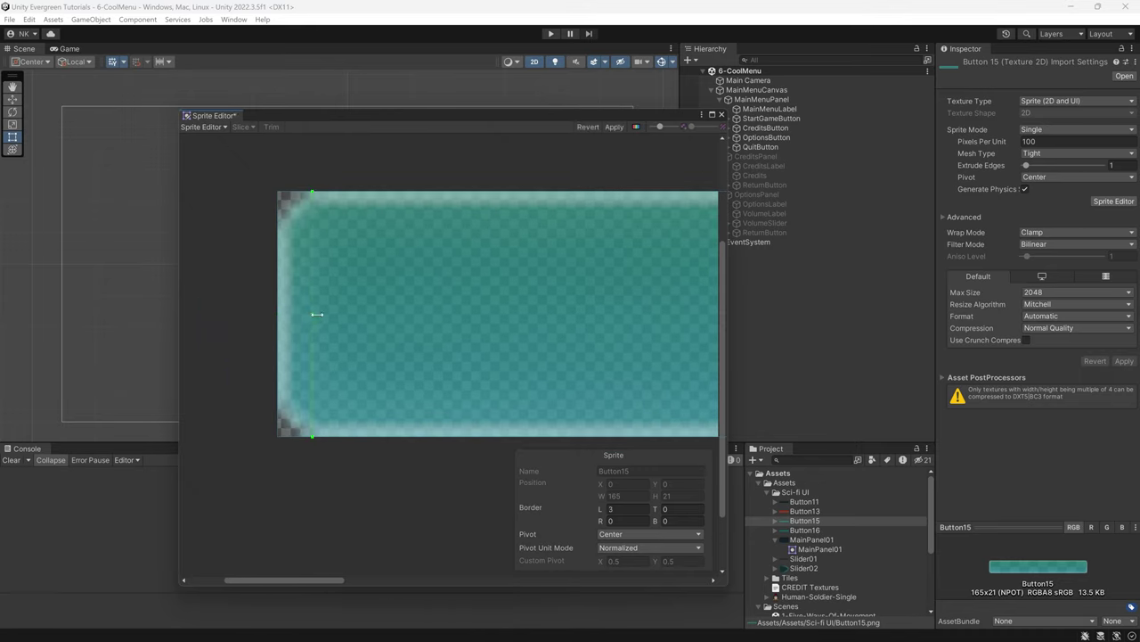
pyautogui.press('Tab')
pyautogui.write('4')
pyautogui.press('Tab')
pyautogui.write('4')
pyautogui.press('Tab')
pyautogui.write('4')
pyautogui.click(332, 511)
pyautogui.scroll(-8, 494, 337)
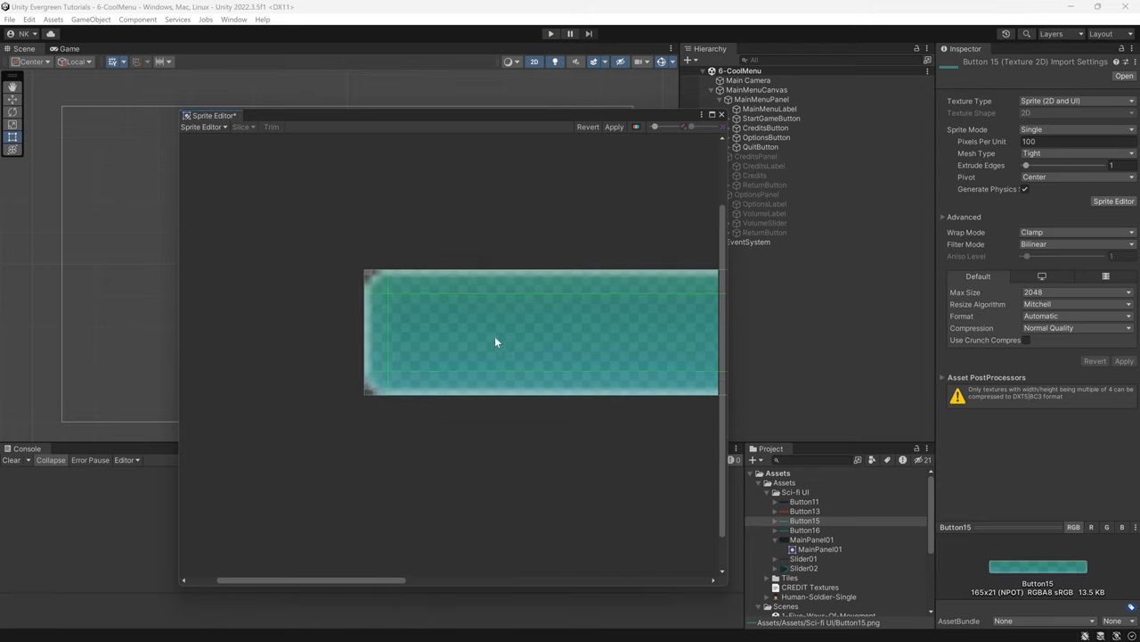
pyautogui.click(611, 128)
pyautogui.click(1124, 361)
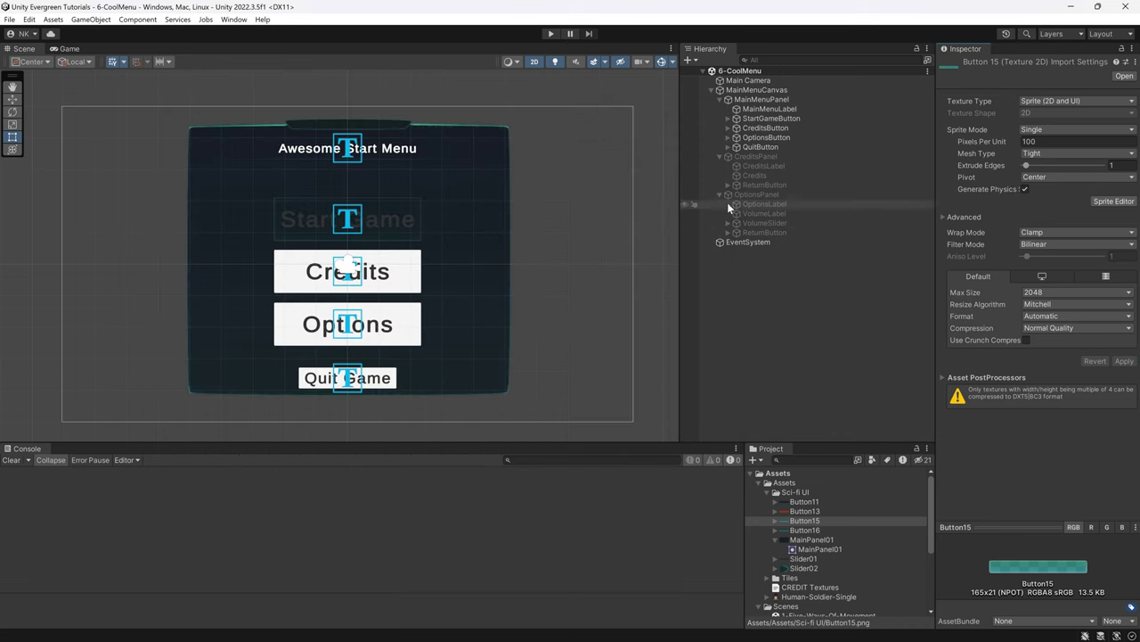
# Test the Start Game button's highlighted and pressed sprites in Play mode, and stop playing
pyautogui.click(551, 34)
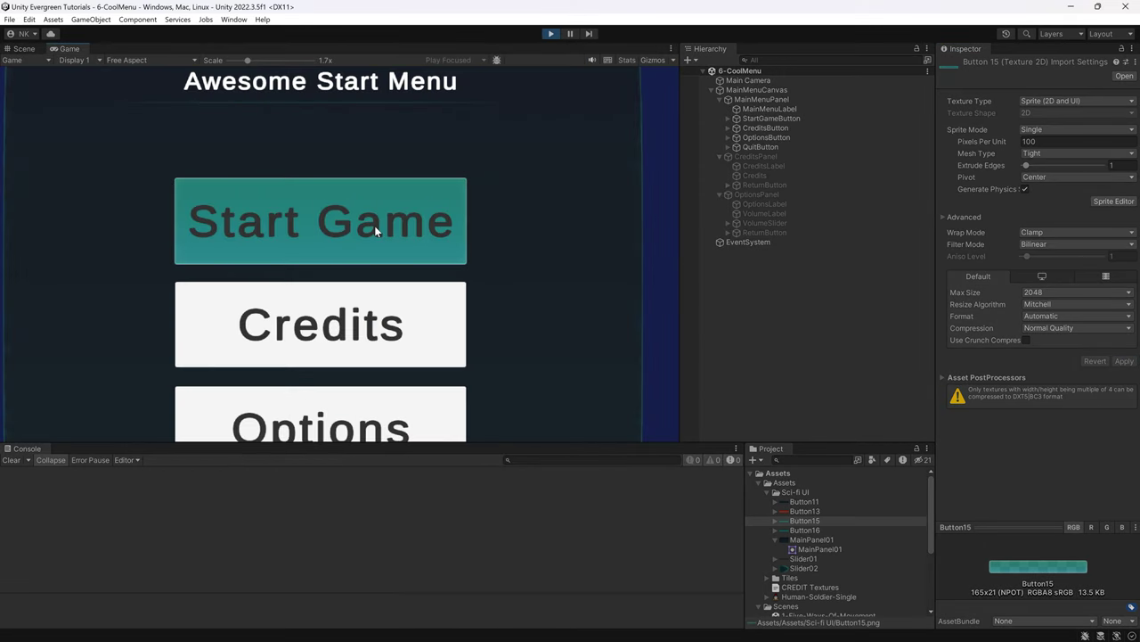
pyautogui.click(455, 236)
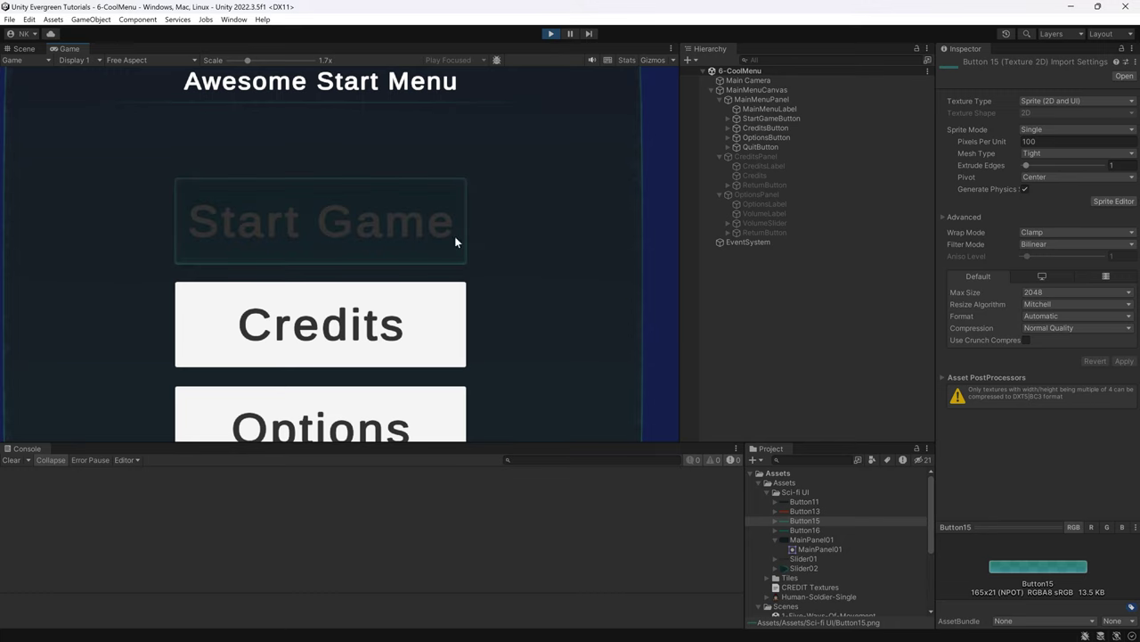
pyautogui.click(431, 236)
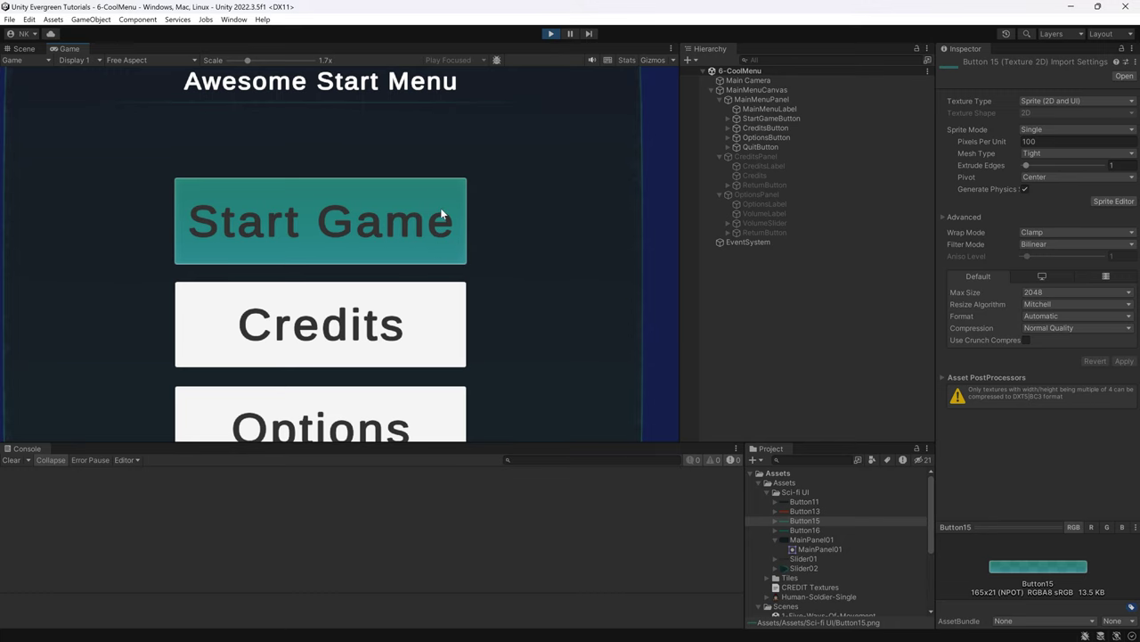
pyautogui.hotkey('ctrl', 'p')
# Open the Button13 texture in the Sprite Editor and set its left border to 4
pyautogui.click(814, 511)
pyautogui.keyDown('ctrl'); pyautogui.click(805, 531); pyautogui.keyUp('ctrl')
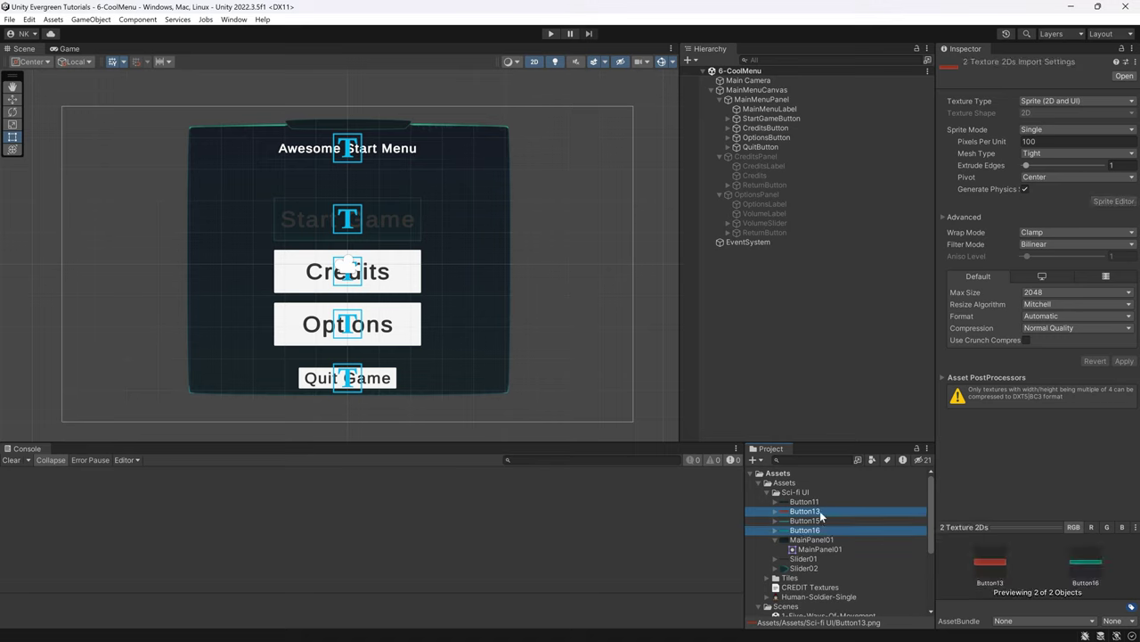
pyautogui.click(817, 512)
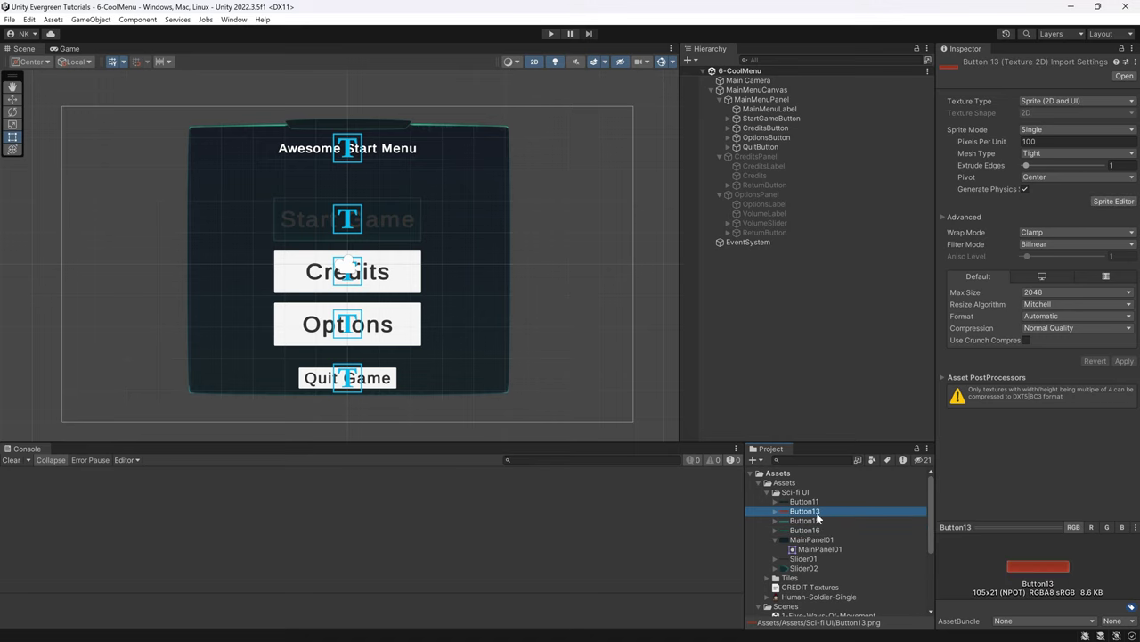
pyautogui.click(1113, 201)
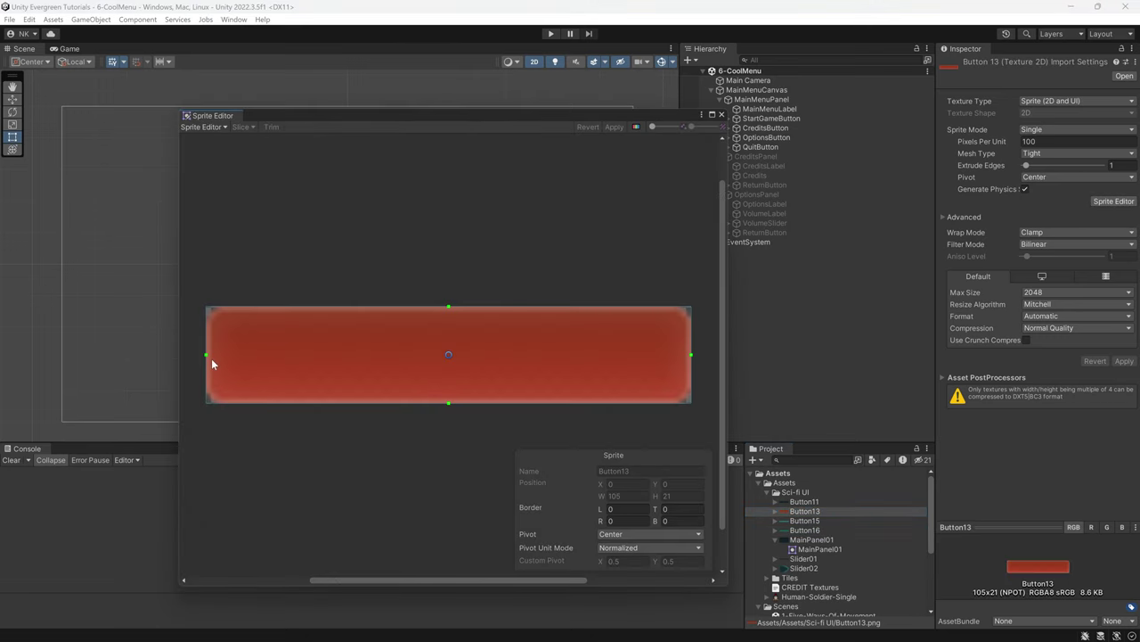
pyautogui.moveTo(205, 354); pyautogui.dragTo(220, 354)
pyautogui.write('4')
# Set the top, right and bottom borders of the Button13 sprite to 4 and apply them
pyautogui.press('Tab')
pyautogui.press('Tab')
pyautogui.write('4')
pyautogui.press('Tab')
pyautogui.write('4')
pyautogui.click(677, 512)
pyautogui.write('4')
pyautogui.click(559, 290)
pyautogui.click(613, 127)
pyautogui.click(722, 114)
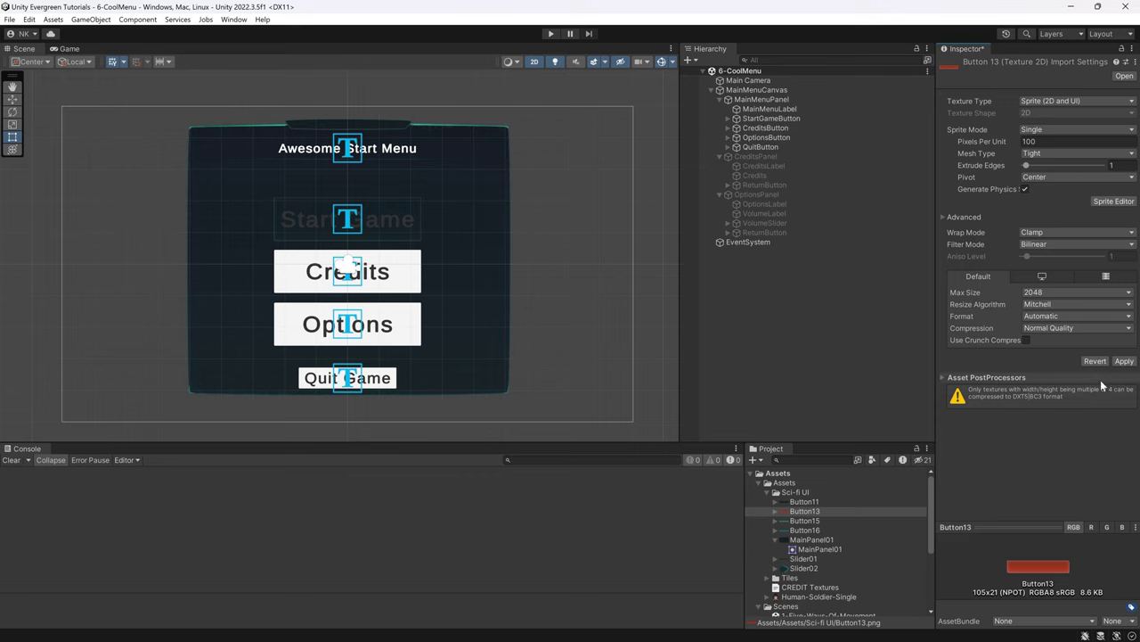
# Set the left, top, right and bottom borders of the Button16 sprite to 4 and apply the import changes
pyautogui.click(804, 529)
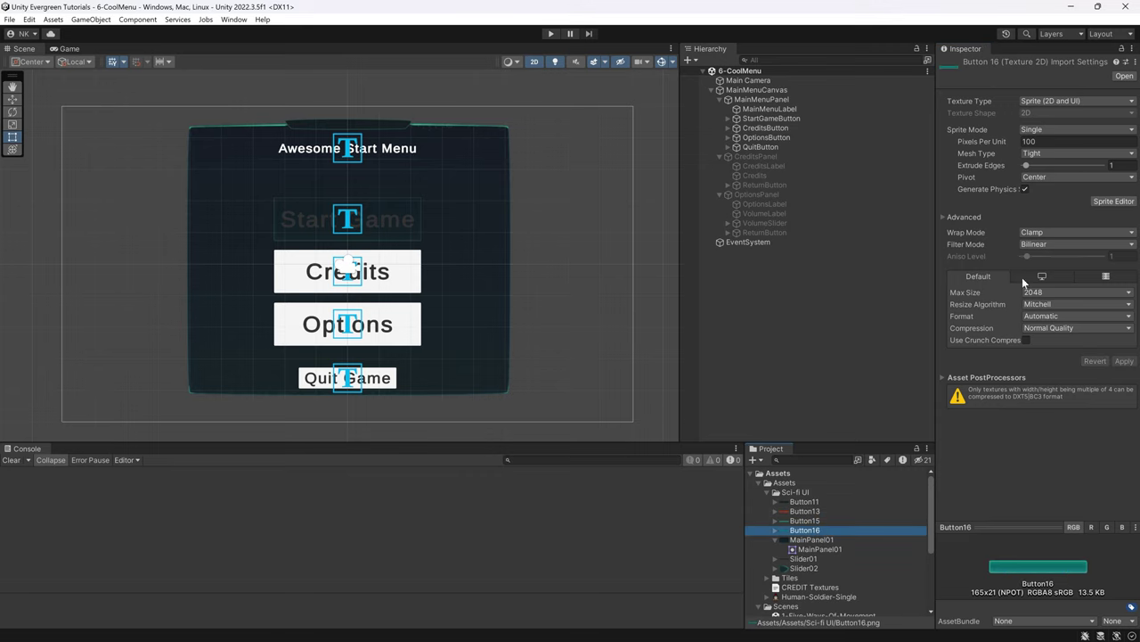
pyautogui.click(1114, 201)
pyautogui.write('4')
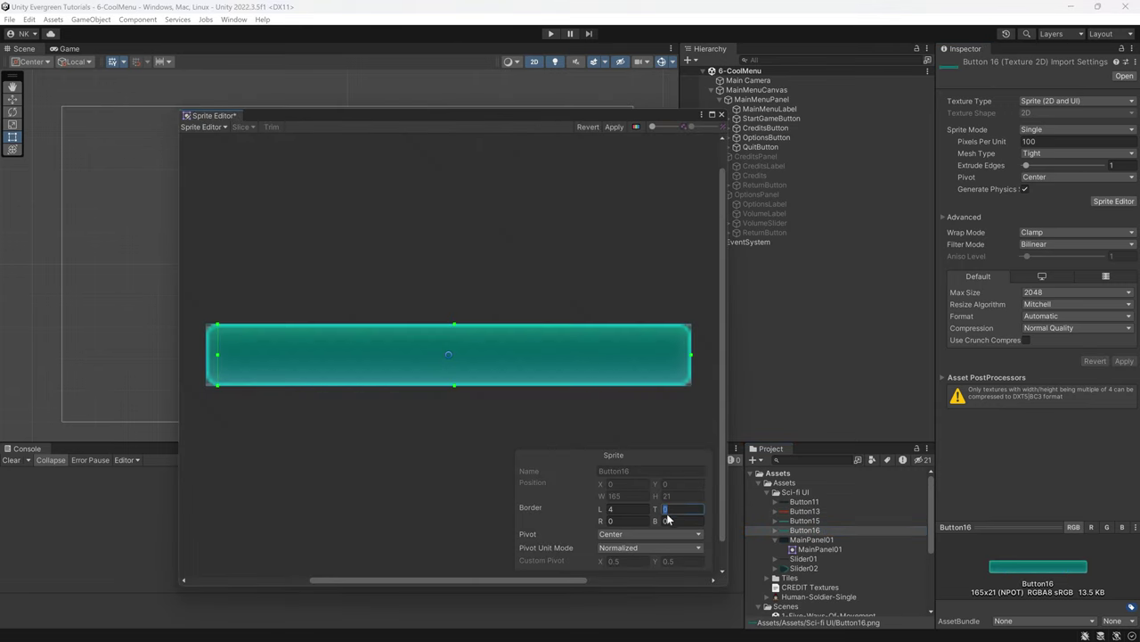
pyautogui.press('Tab')
pyautogui.write('4')
pyautogui.press('Tab')
pyautogui.write('4')
pyautogui.press('Tab')
pyautogui.write('4')
pyautogui.click(405, 453)
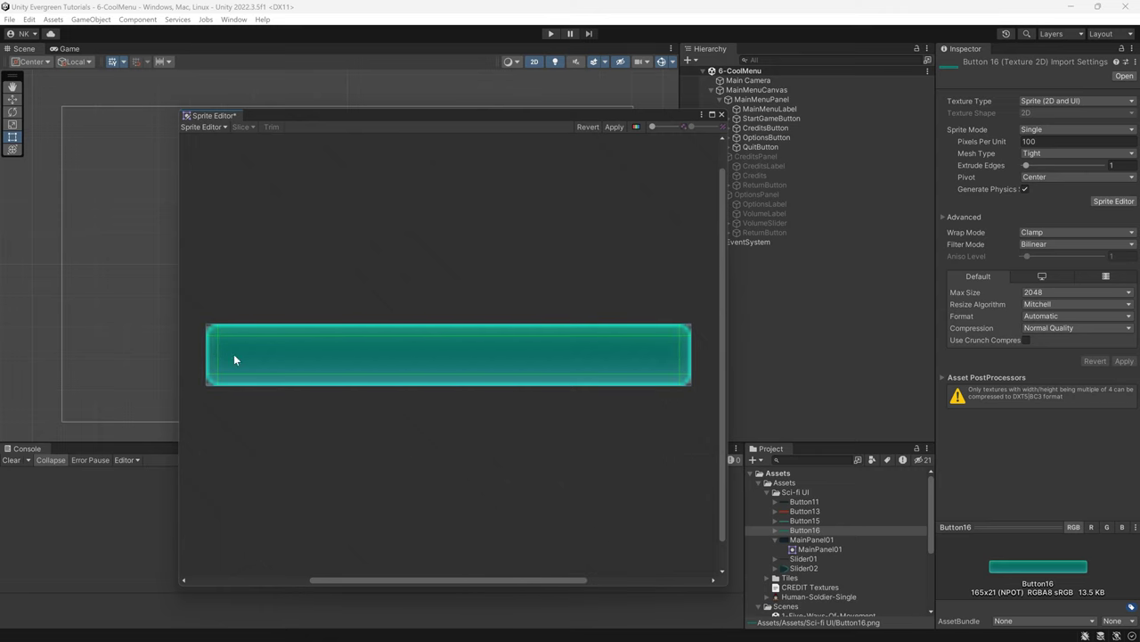
pyautogui.click(612, 131)
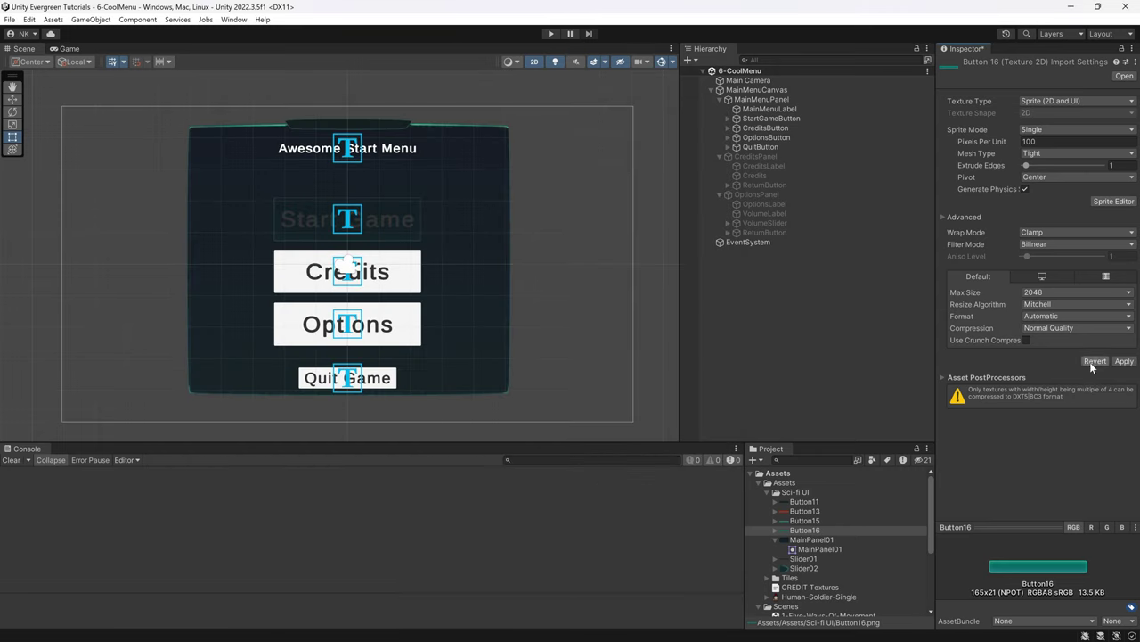
pyautogui.click(774, 539)
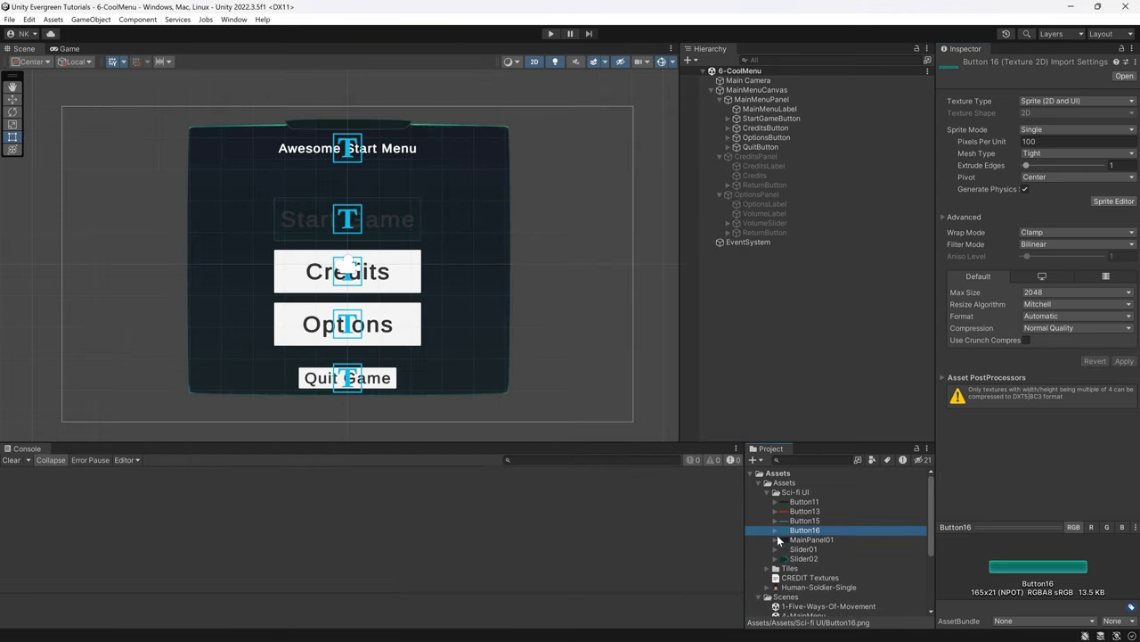
# Assign Button16 as the pressed sprite of StartGameButton
pyautogui.click(784, 118)
pyautogui.click(1123, 434)
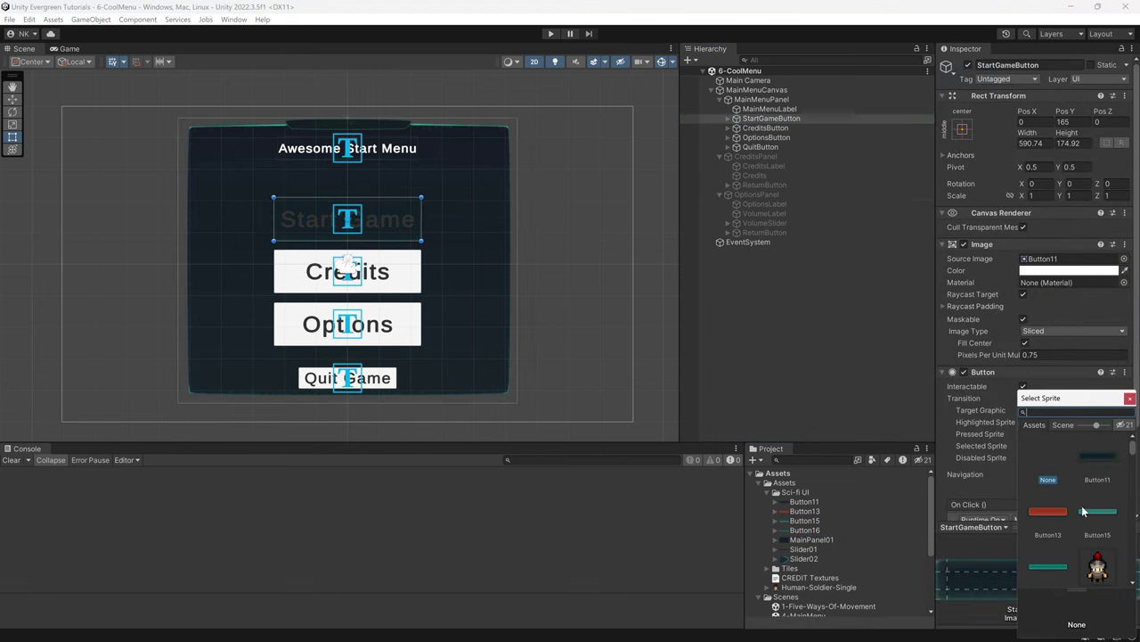
pyautogui.moveTo(1069, 398); pyautogui.dragTo(1007, 326)
pyautogui.click(987, 470)
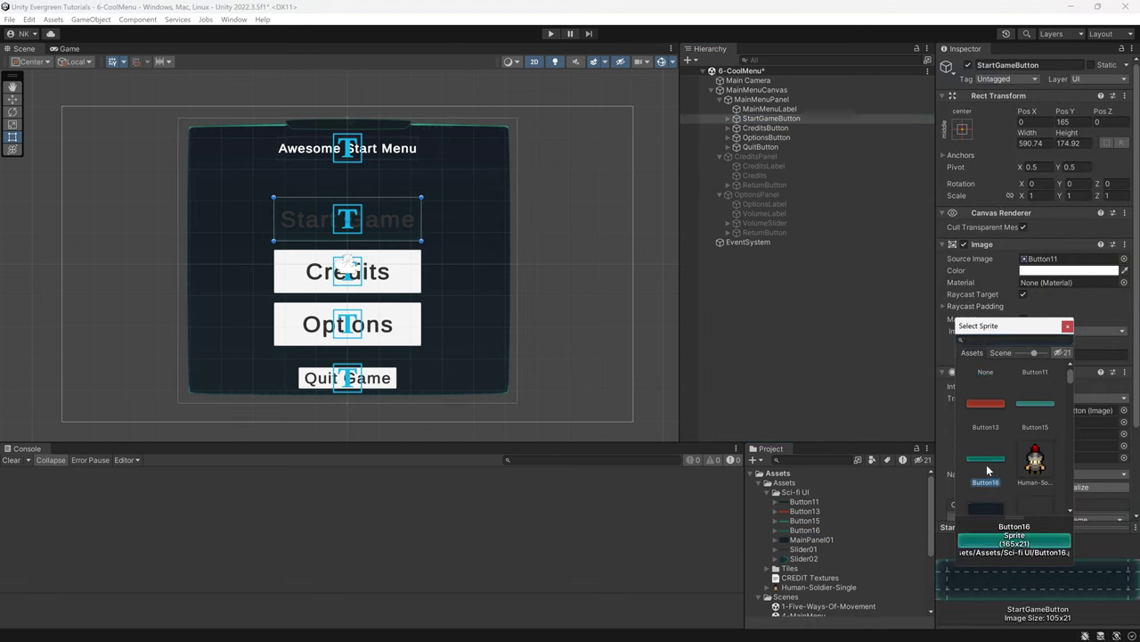
pyautogui.doubleClick(1001, 464)
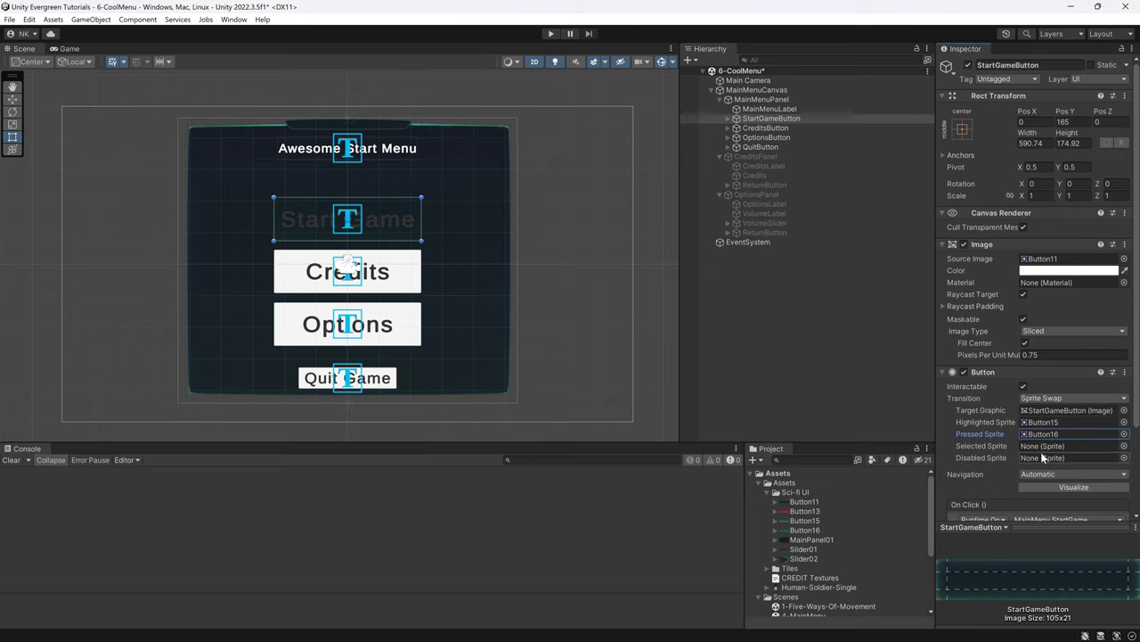
# Assign Button15 as StartGameButton's selected sprite and Button13 as its disabled sprite, and save the scene
pyautogui.click(1124, 446)
pyautogui.doubleClick(1085, 513)
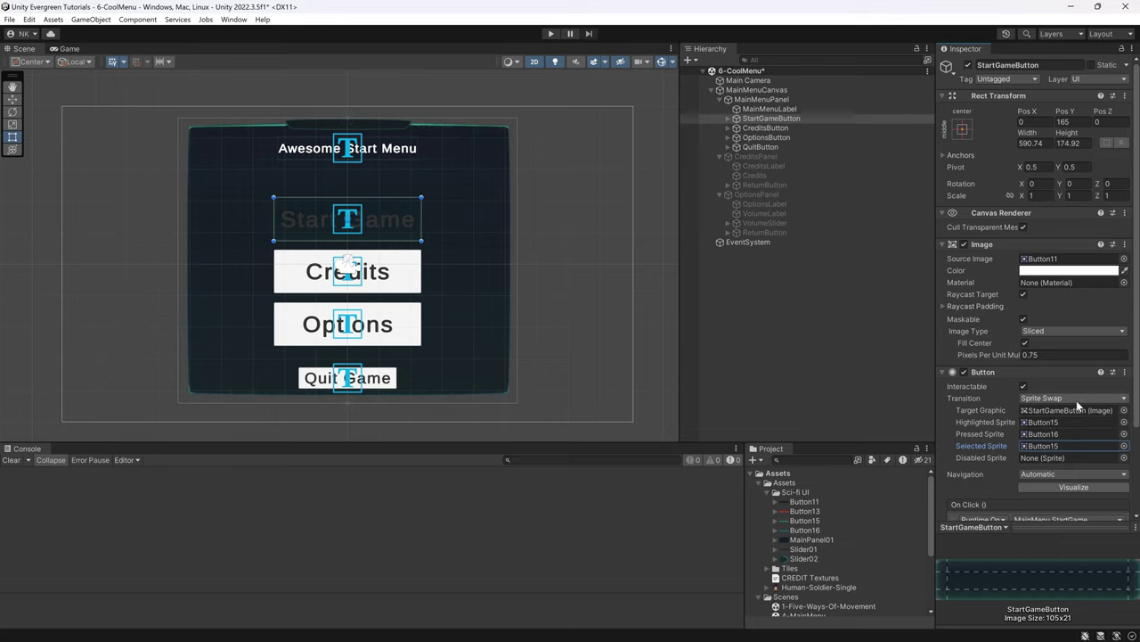
pyautogui.click(1058, 421)
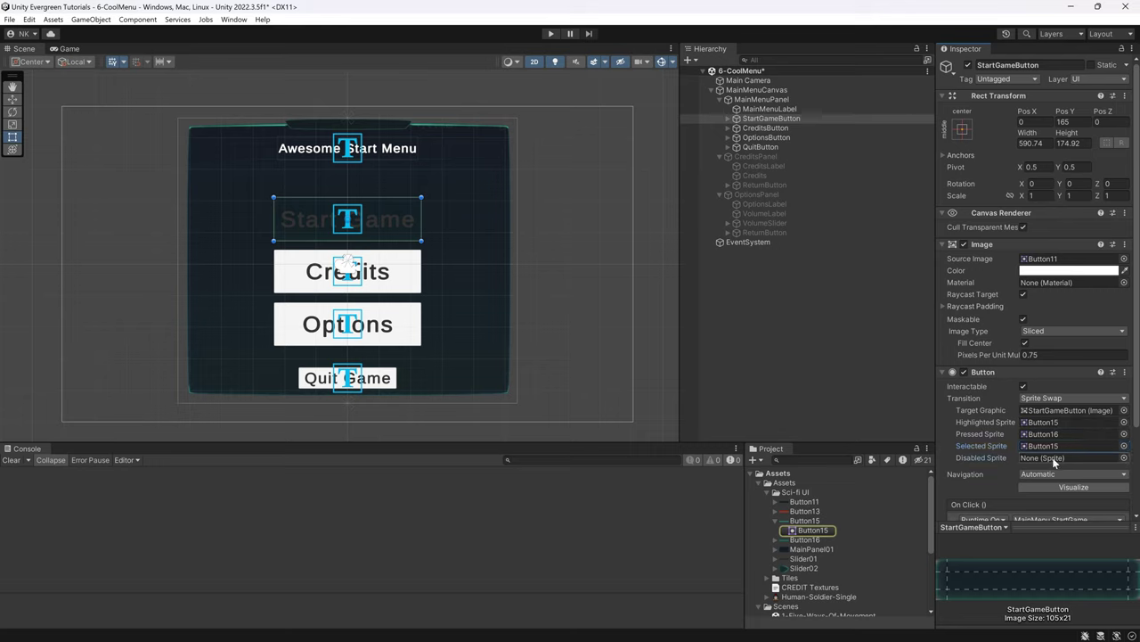
pyautogui.click(1125, 457)
pyautogui.doubleClick(1046, 520)
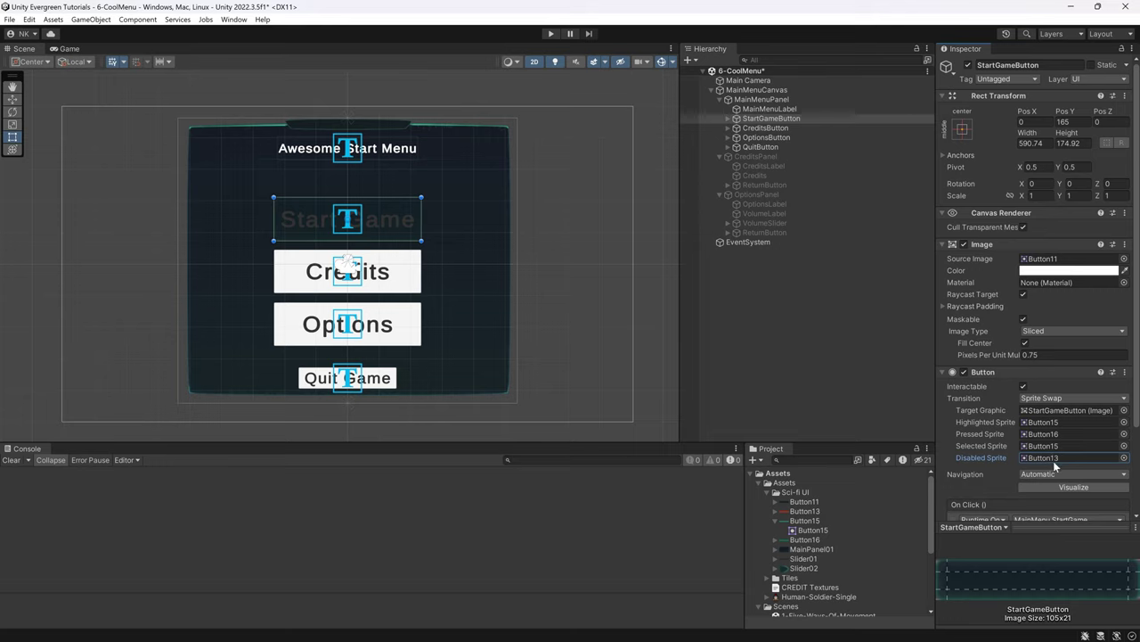
pyautogui.hotkey('ctrl', 's')
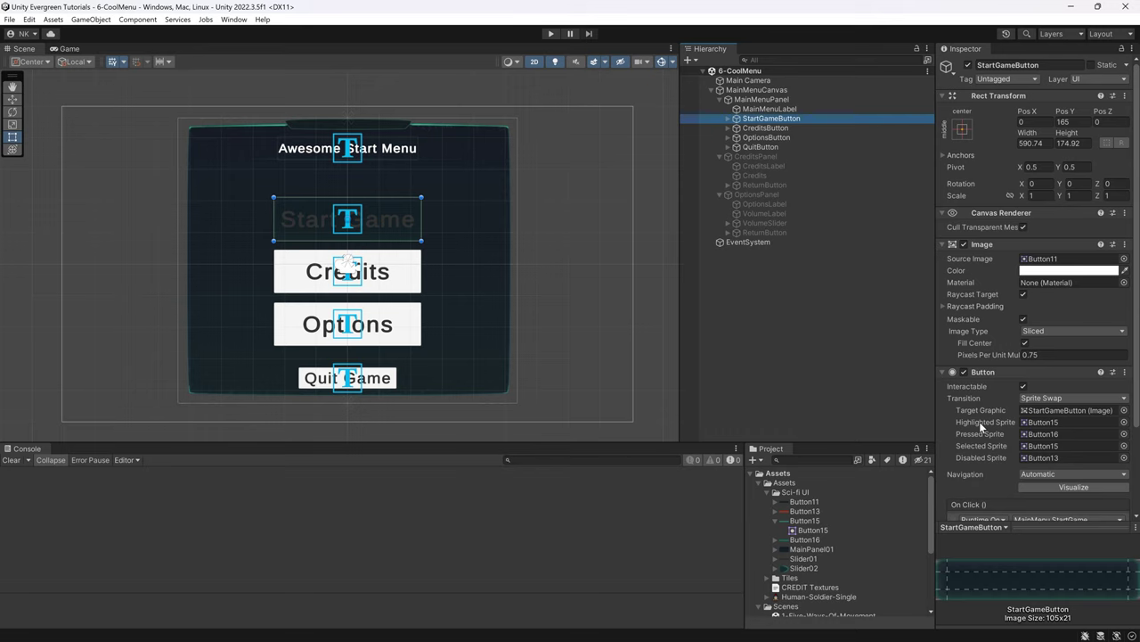
# Set the vertex color of StartGameButtonText to light grey D9D9D9
pyautogui.click(728, 118)
pyautogui.click(784, 128)
pyautogui.click(1058, 425)
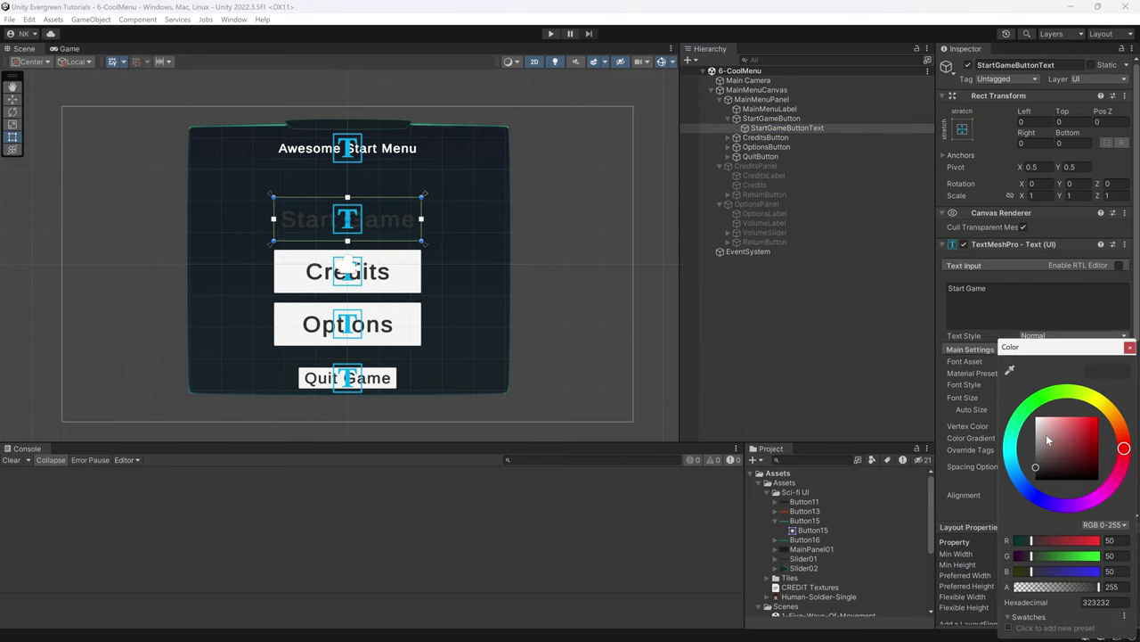
pyautogui.moveTo(1046, 434)
pyautogui.mouseDown()
pyautogui.moveTo(1050, 463)
pyautogui.moveTo(1027, 421)
pyautogui.moveTo(1037, 429)
pyautogui.mouseUp()
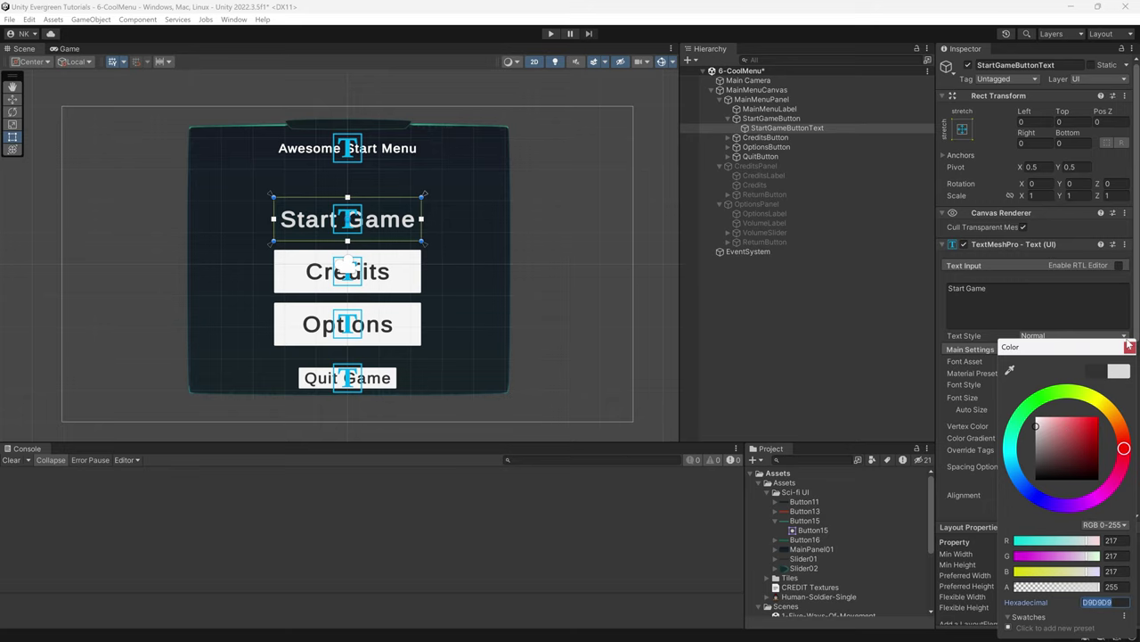
pyautogui.click(1129, 347)
pyautogui.click(848, 342)
# Test the Start Game button's selected and disabled sprites in Play mode by toggling its Interactable option, and stop playing
pyautogui.click(551, 33)
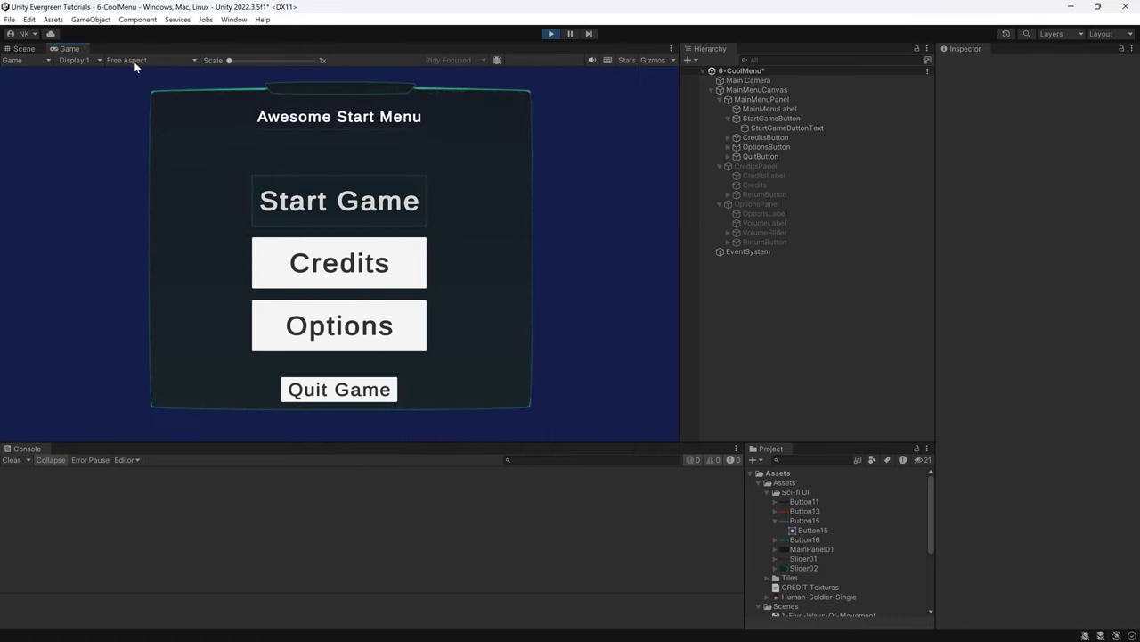
pyautogui.click(317, 204)
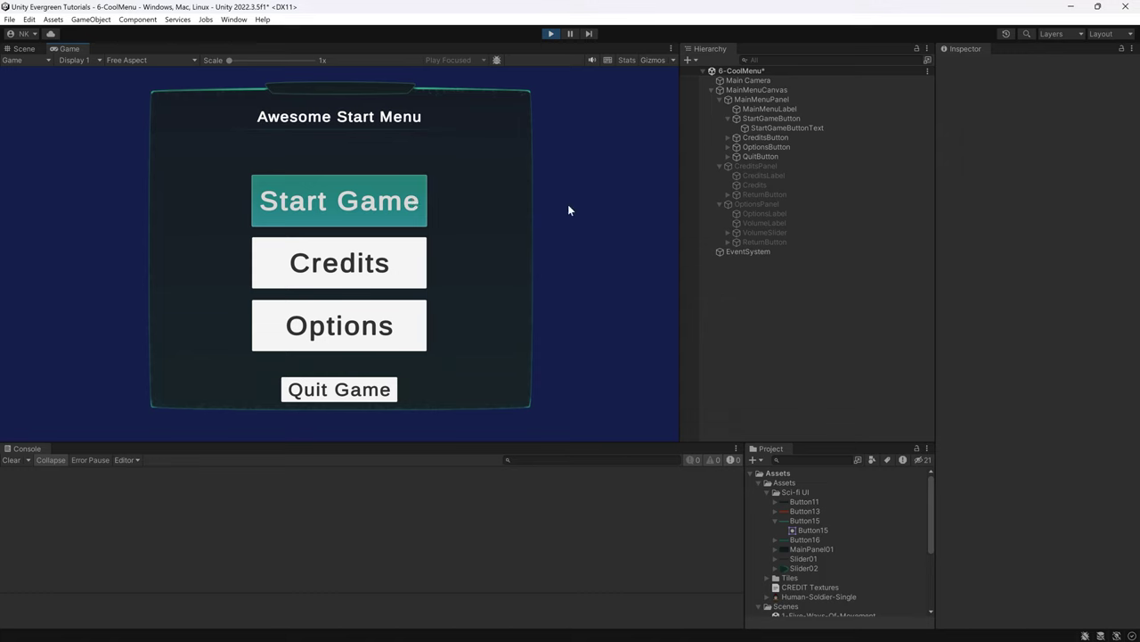
pyautogui.click(772, 118)
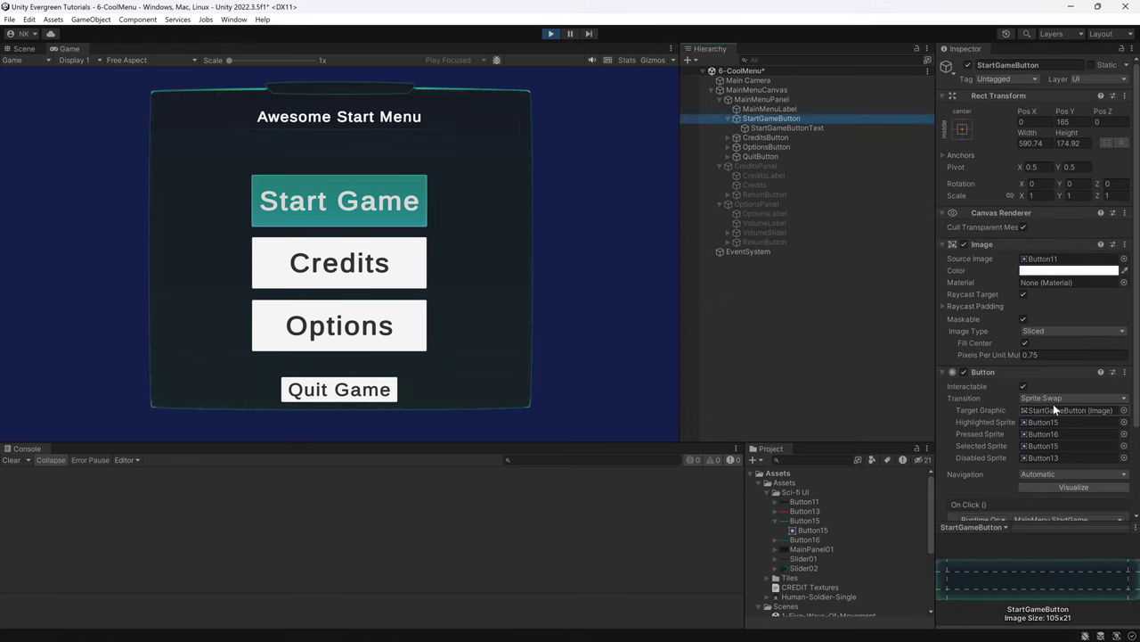
pyautogui.click(832, 359)
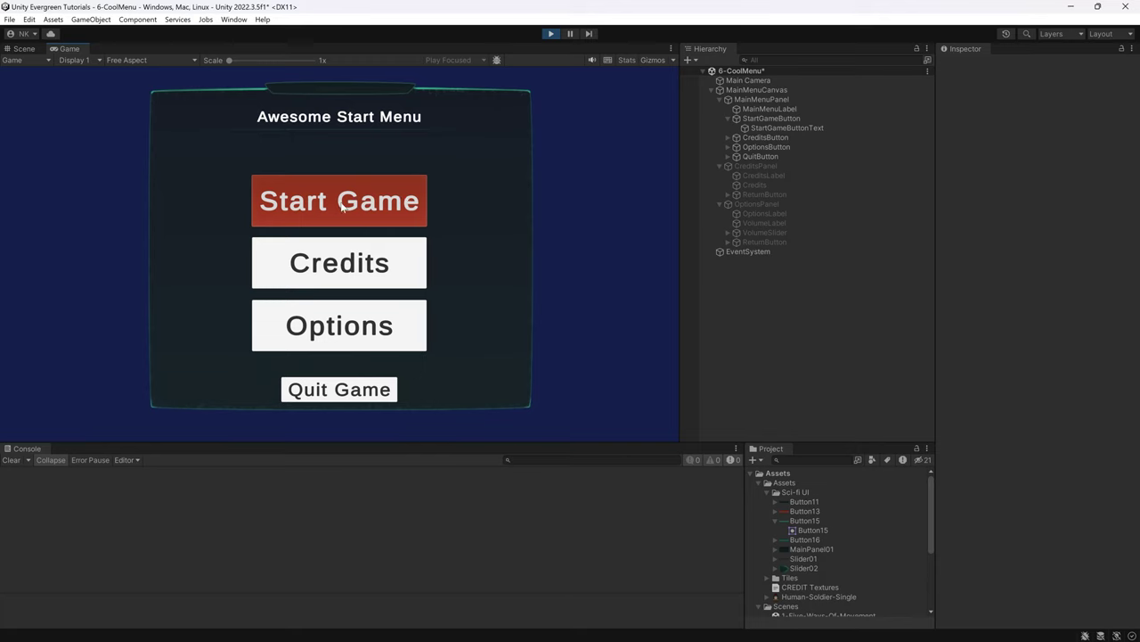
pyautogui.click(771, 118)
pyautogui.click(1024, 388)
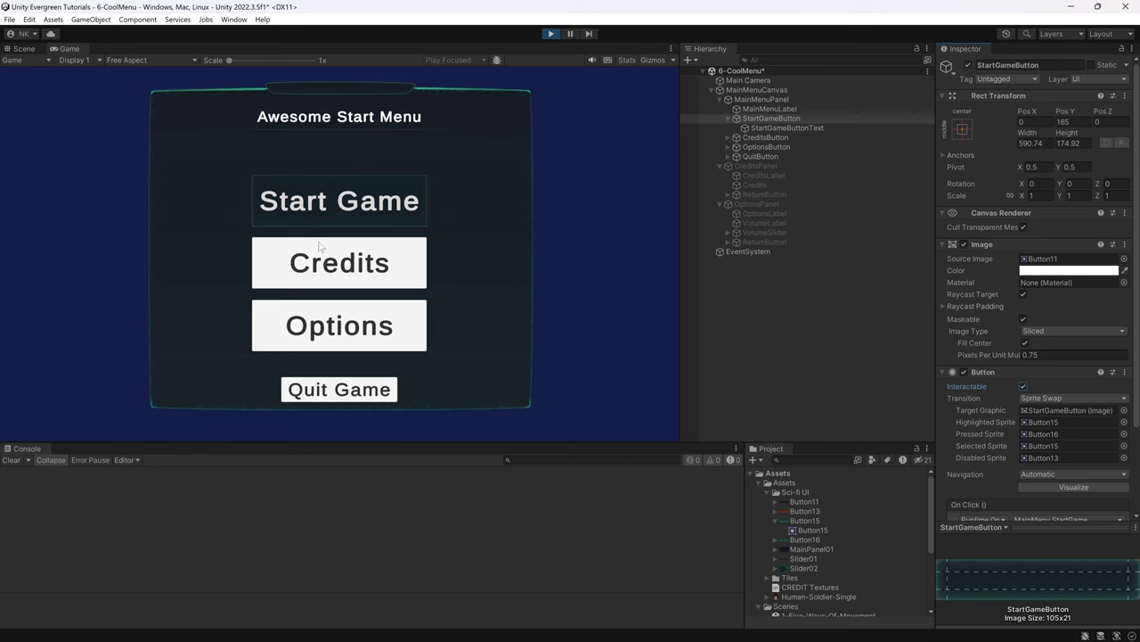
pyautogui.hotkey('ctrl', 'p')
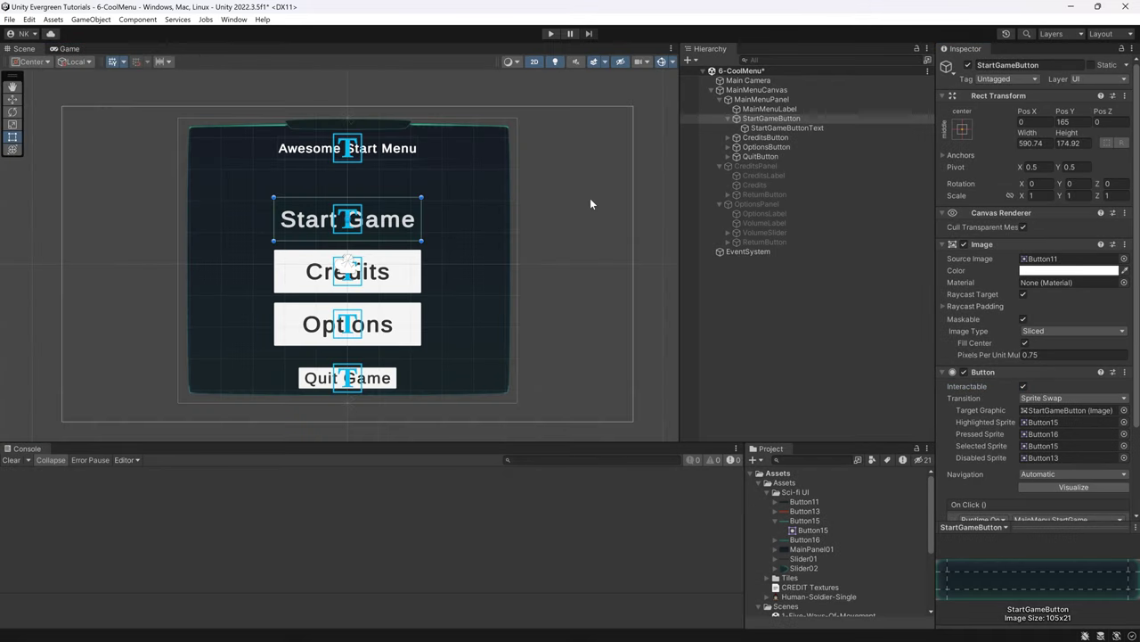
# Set the transition of CreditsButton, OptionsButton, QuitButton and both ReturnButtons to Sprite Swap
pyautogui.click(753, 294)
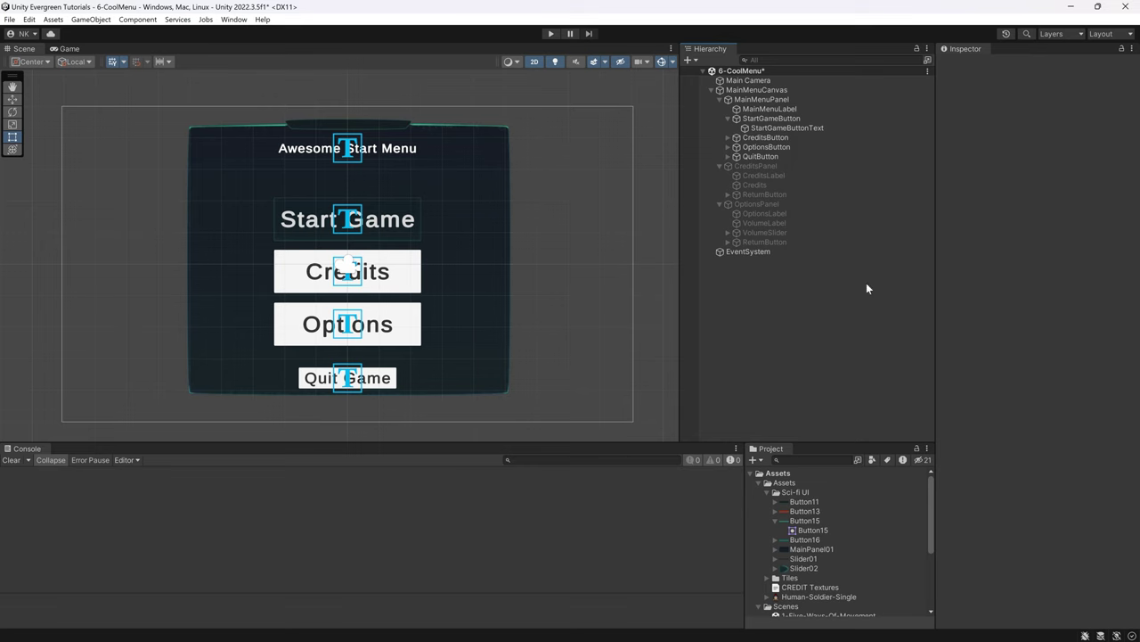
pyautogui.click(785, 119)
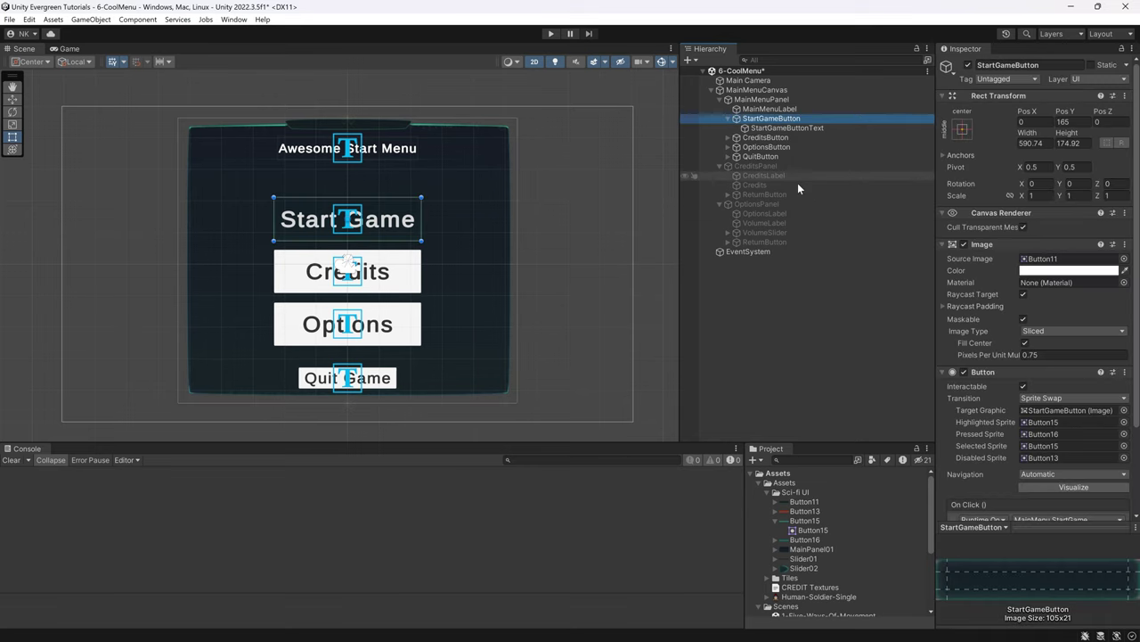
pyautogui.press('Left')
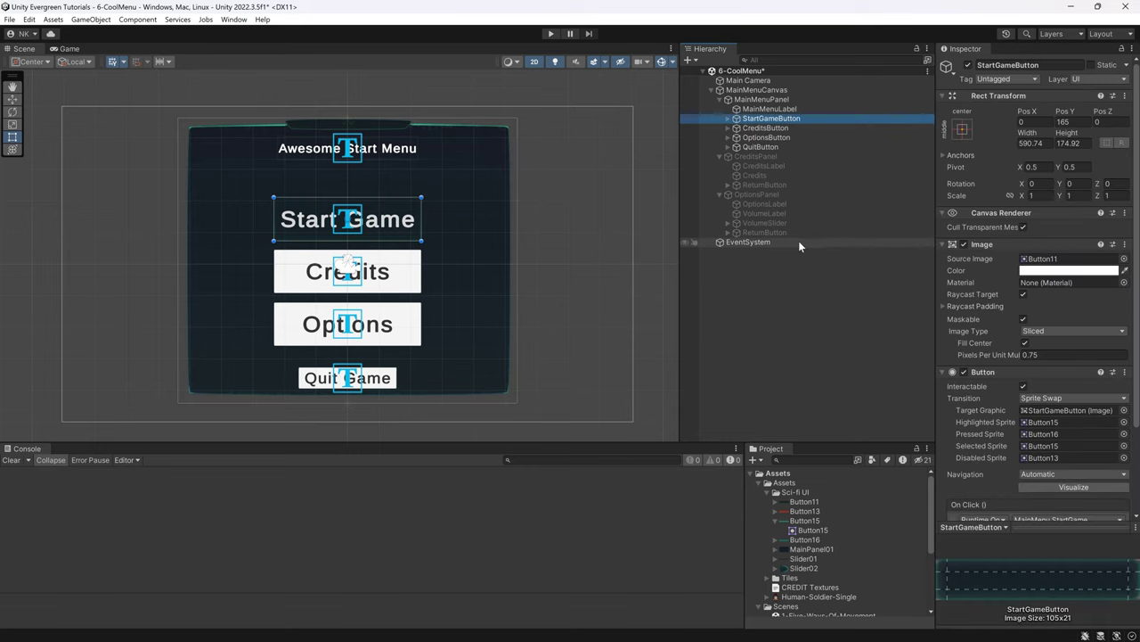
pyautogui.click(754, 129)
pyautogui.keyDown('shift'); pyautogui.click(759, 139); pyautogui.keyUp('shift')
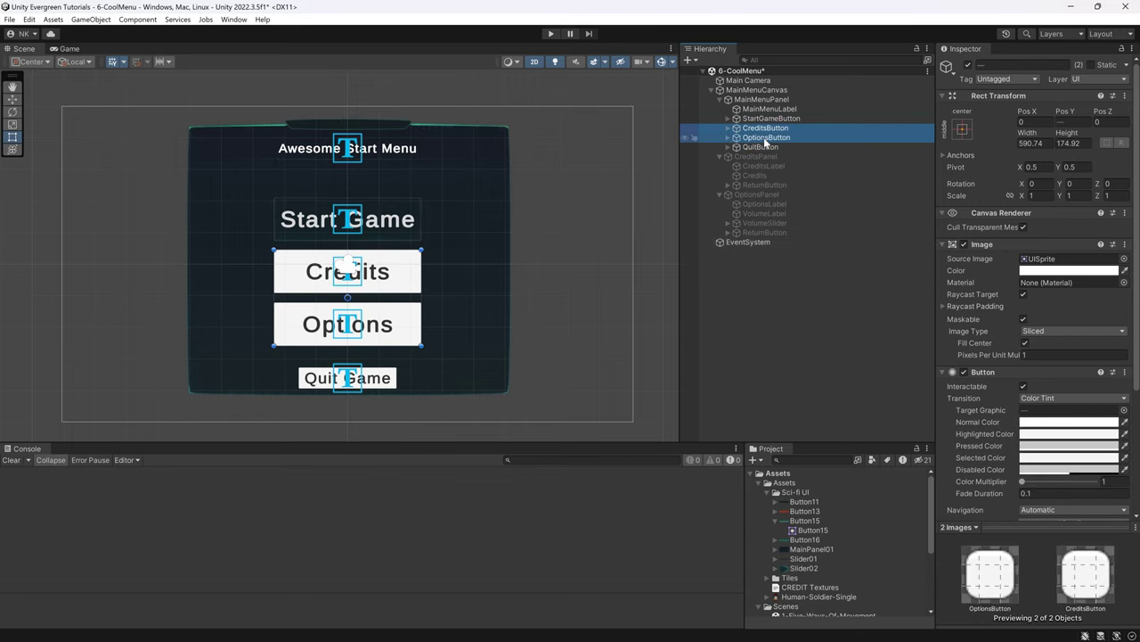
pyautogui.keyDown('ctrl'); pyautogui.click(761, 147); pyautogui.keyUp('ctrl')
pyautogui.keyDown('ctrl'); pyautogui.click(762, 185); pyautogui.keyUp('ctrl')
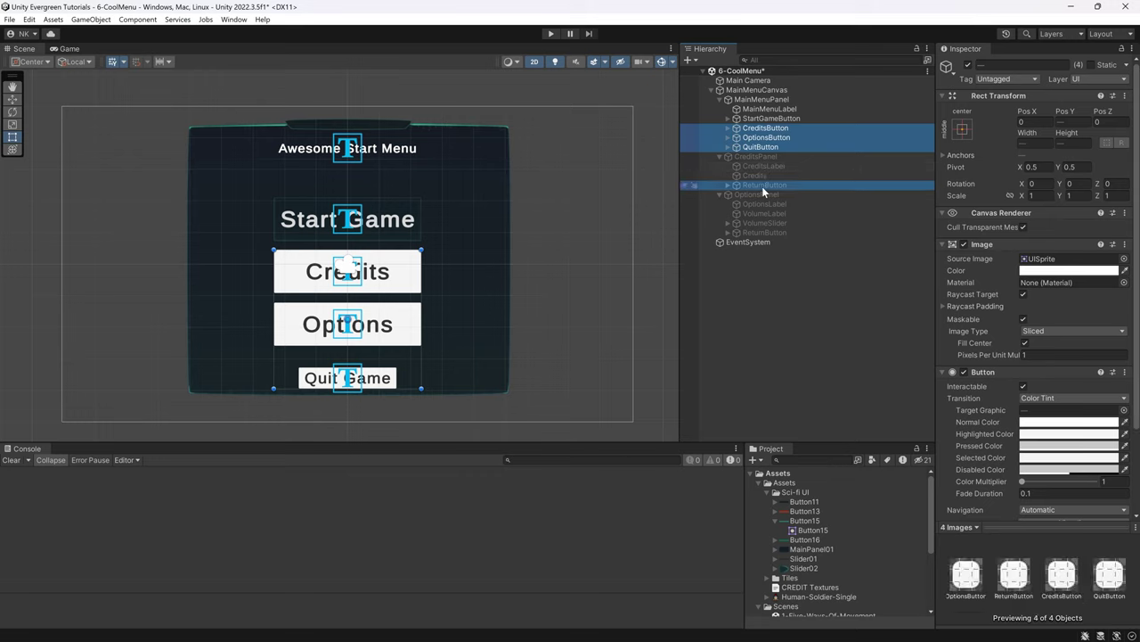
pyautogui.keyDown('ctrl'); pyautogui.click(764, 231); pyautogui.keyUp('ctrl')
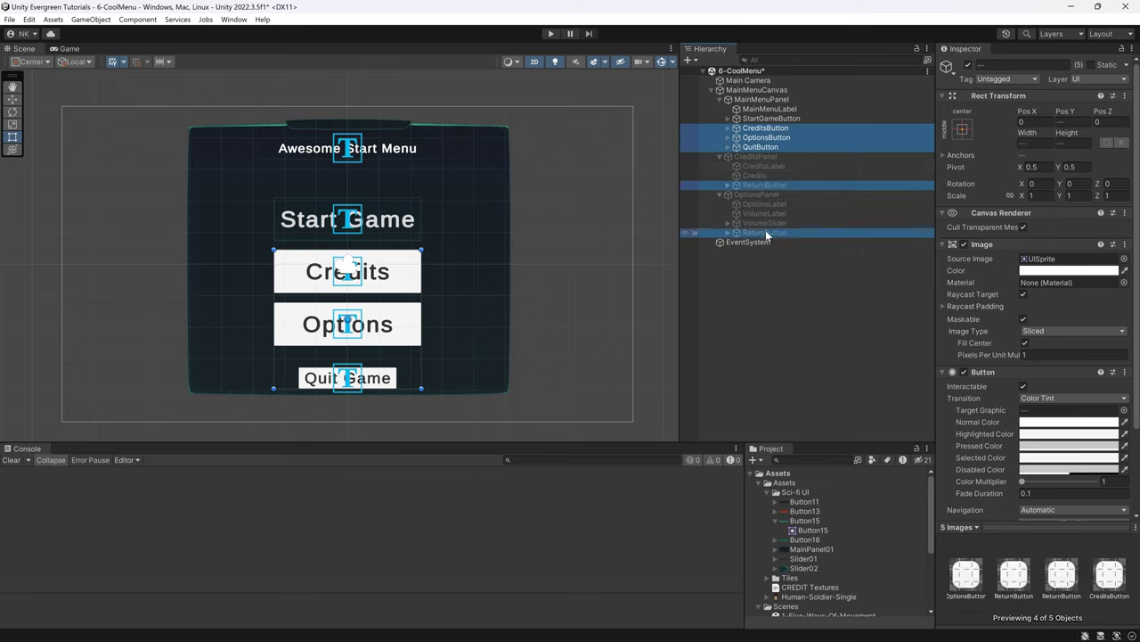
pyautogui.click(1038, 399)
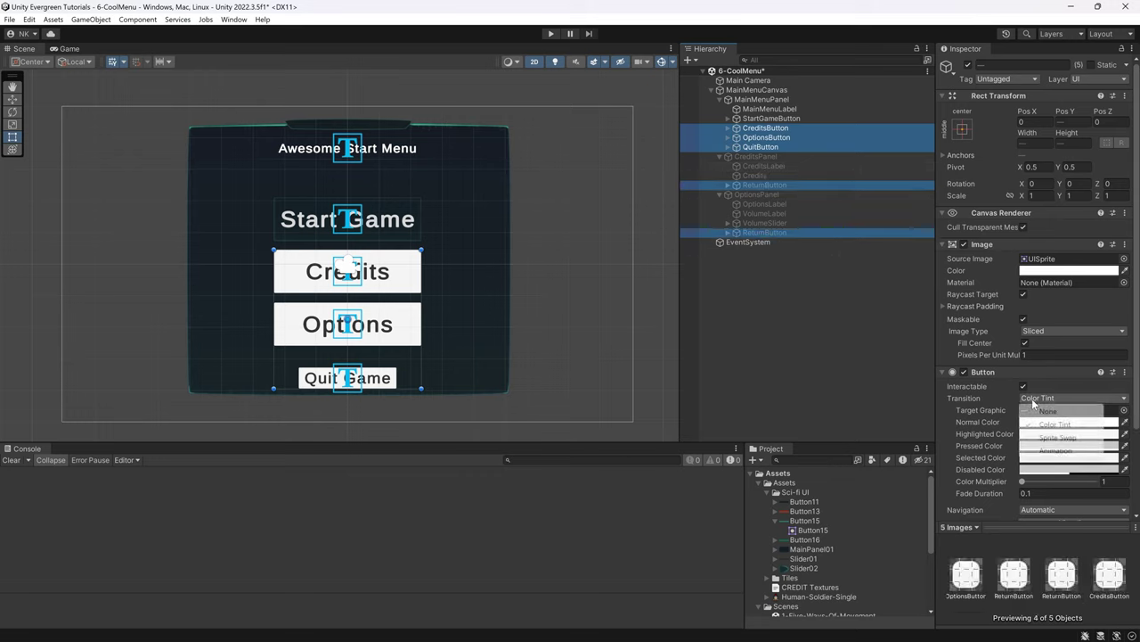
pyautogui.click(1058, 437)
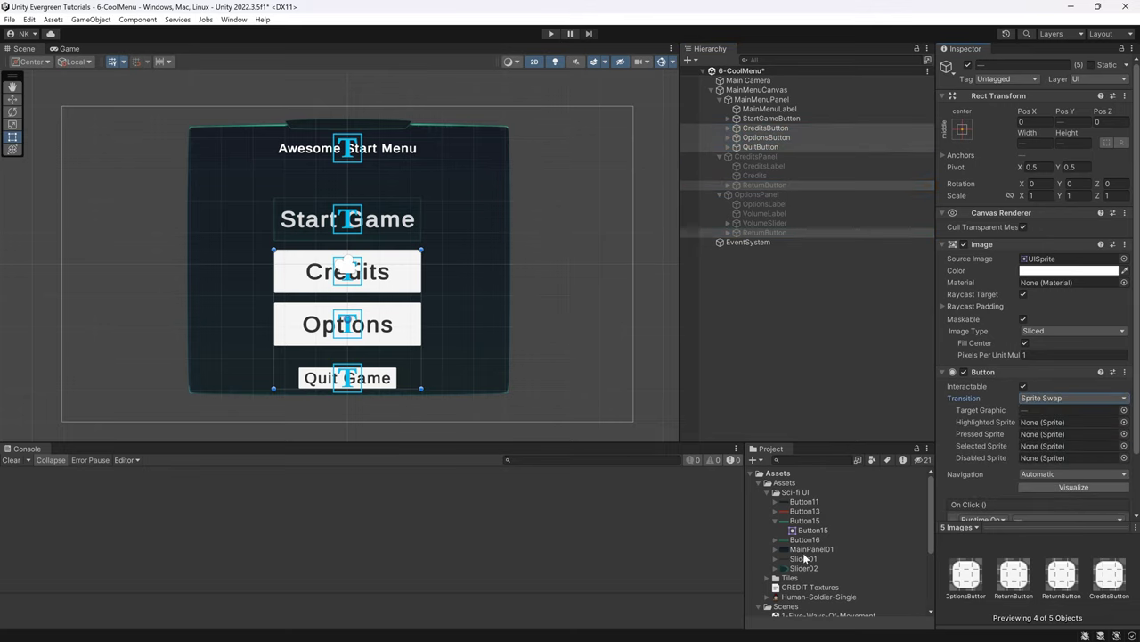
# Give these five buttons Button15 as highlighted and selected sprite, Button16 as pressed, Button13 as disabled, and Button11 as source image
pyautogui.moveTo(804, 524); pyautogui.dragTo(1067, 421)
pyautogui.moveTo(806, 539); pyautogui.dragTo(1045, 434)
pyautogui.moveTo(804, 524); pyautogui.dragTo(1047, 448)
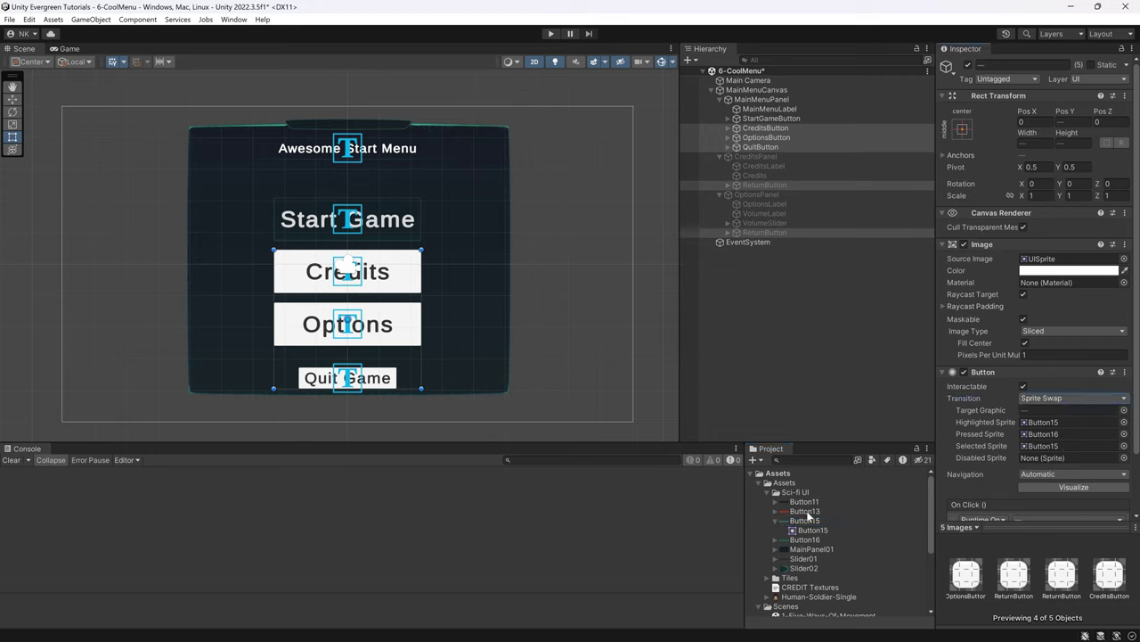
pyautogui.moveTo(807, 514); pyautogui.dragTo(1058, 458)
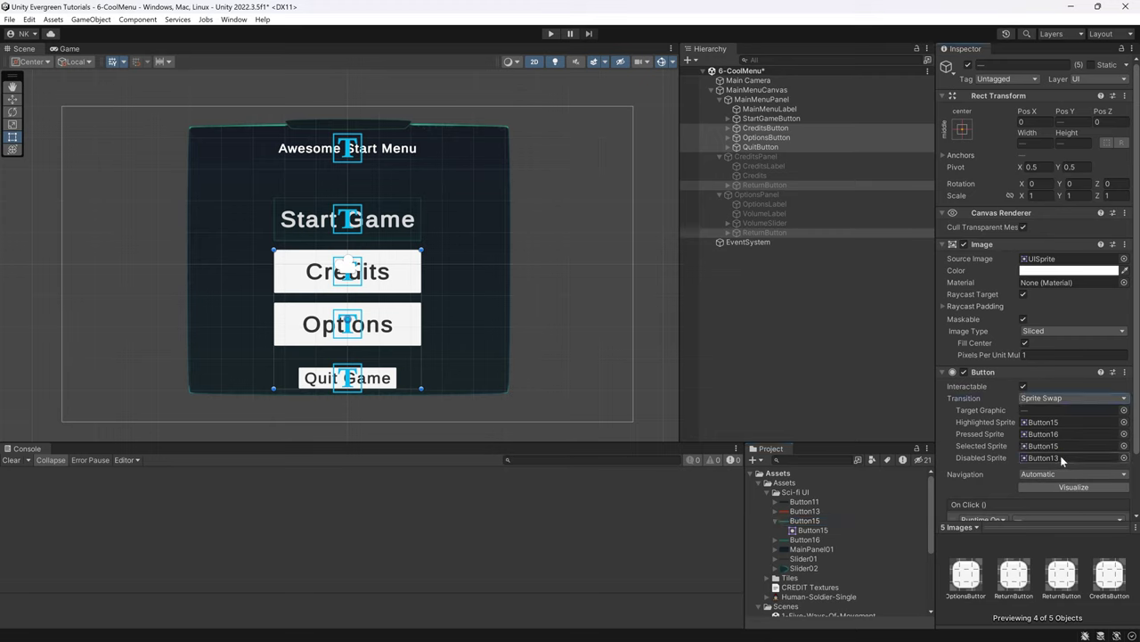
pyautogui.moveTo(806, 501); pyautogui.dragTo(1052, 258)
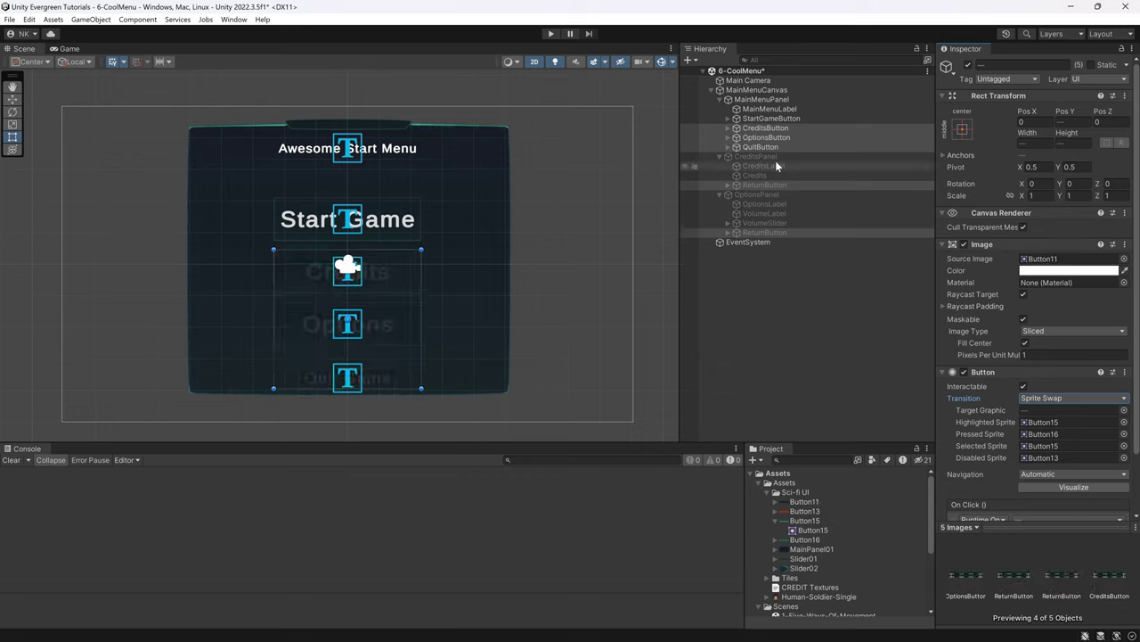
# Set the vertex color of CreditsButtonText, OptionsButtonText, QuitButtonText and both ReturnButtonText objects to D9D9D9, and collapse their parent buttons
pyautogui.click(702, 63)
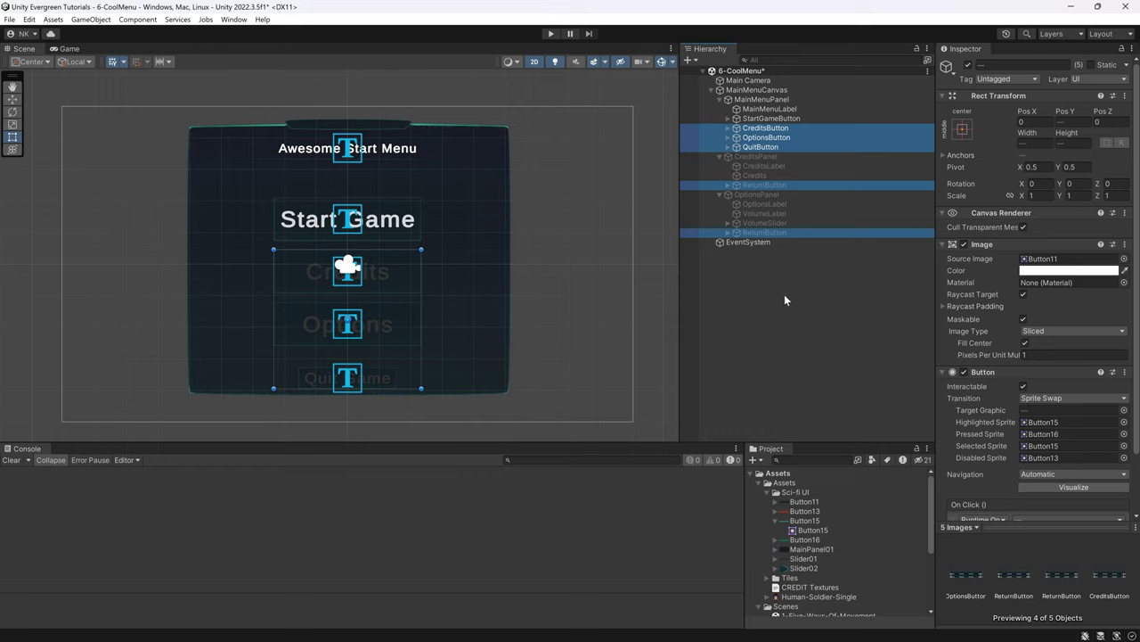
pyautogui.press('Right')
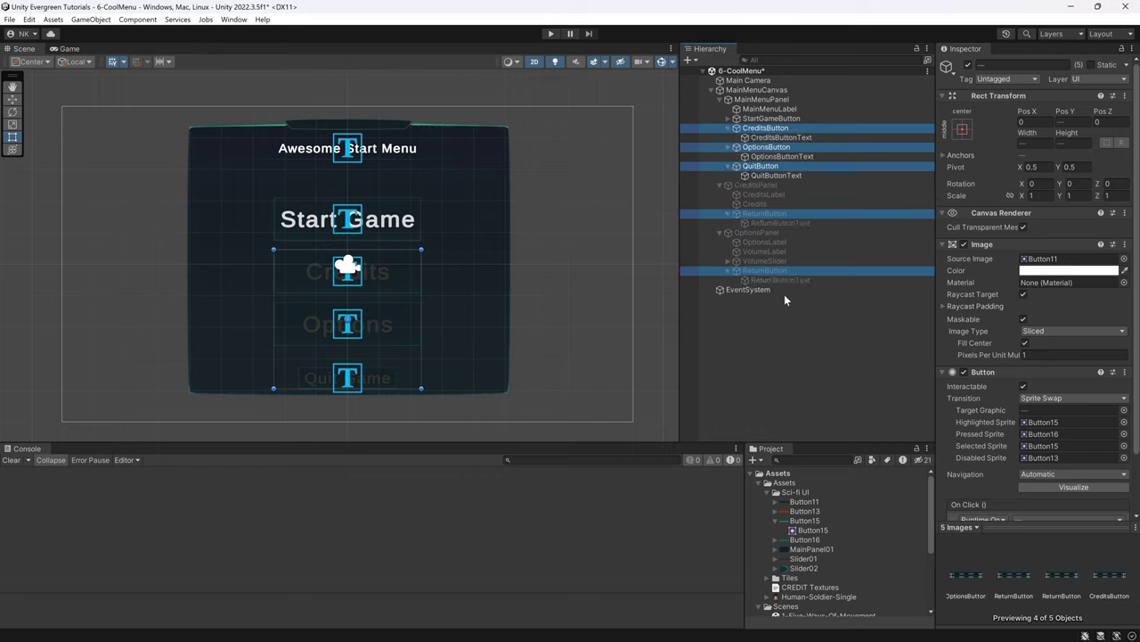
pyautogui.click(780, 137)
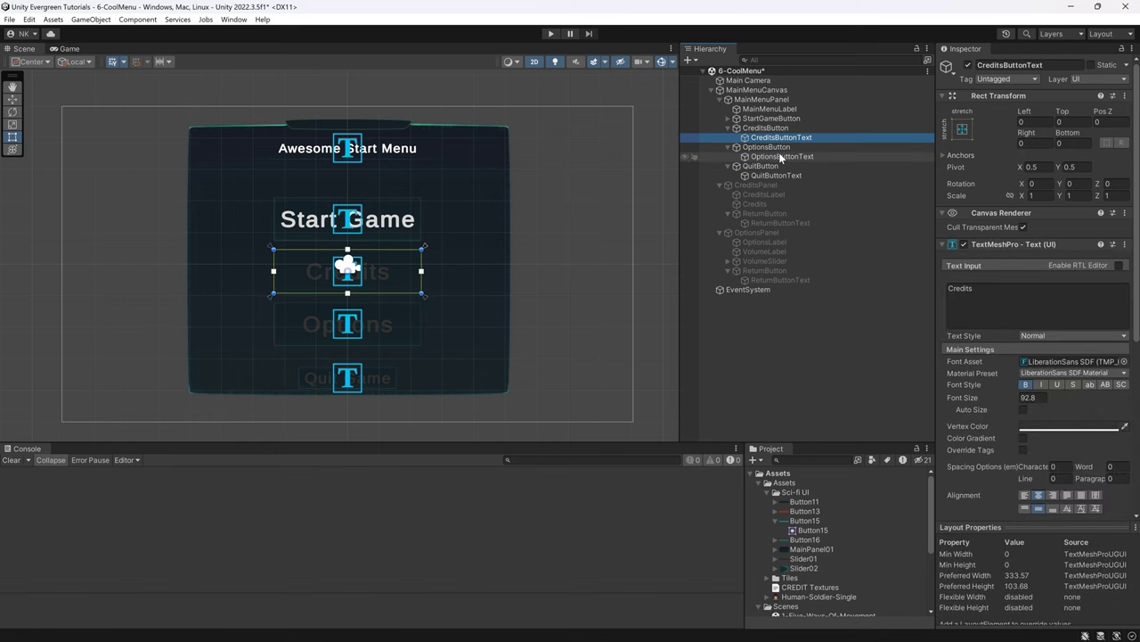
pyautogui.keyDown('ctrl'); pyautogui.click(782, 156); pyautogui.keyUp('ctrl')
pyautogui.keyDown('ctrl'); pyautogui.click(776, 176); pyautogui.keyUp('ctrl')
pyautogui.keyDown('ctrl'); pyautogui.click(781, 222); pyautogui.keyUp('ctrl')
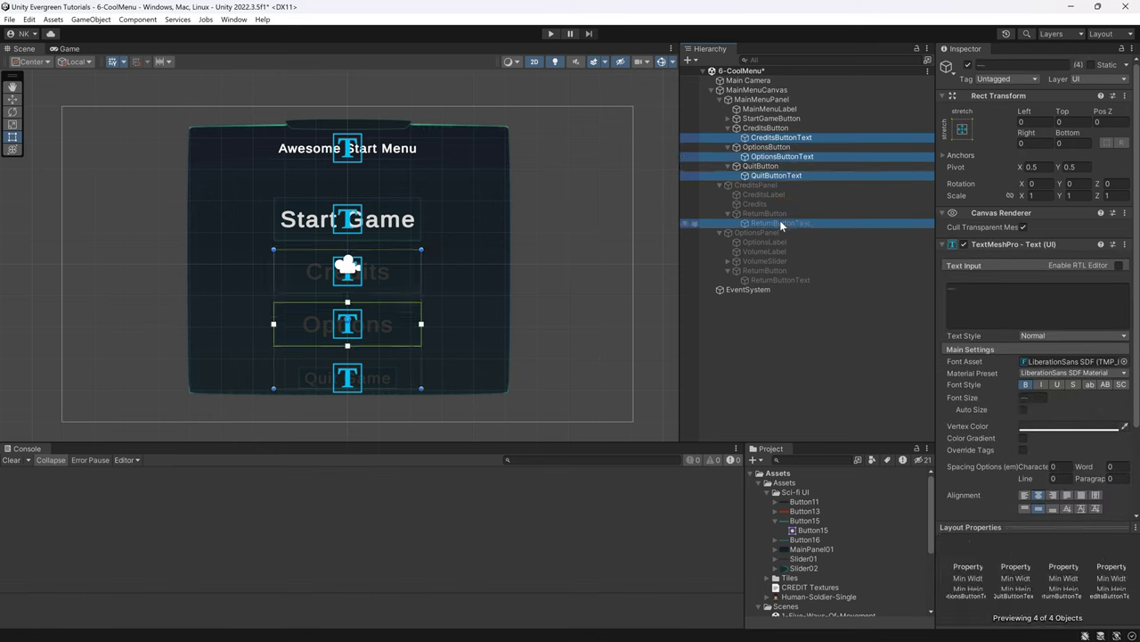
pyautogui.keyDown('ctrl'); pyautogui.click(777, 279); pyautogui.keyUp('ctrl')
pyautogui.click(1036, 430)
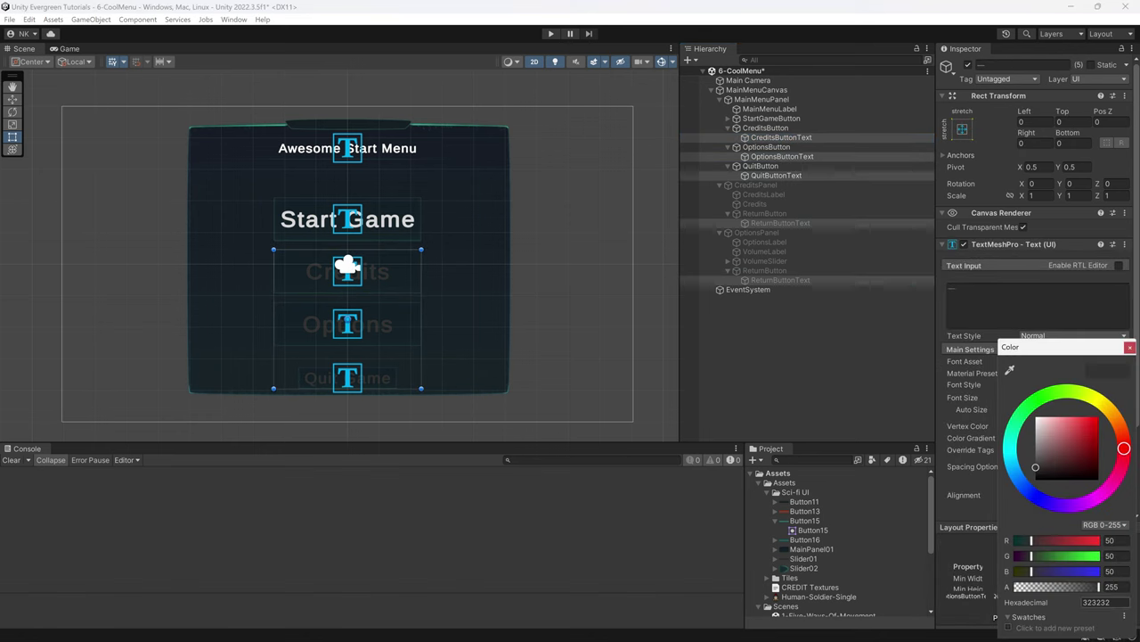
pyautogui.click(1072, 603)
pyautogui.write('D9D9D9')
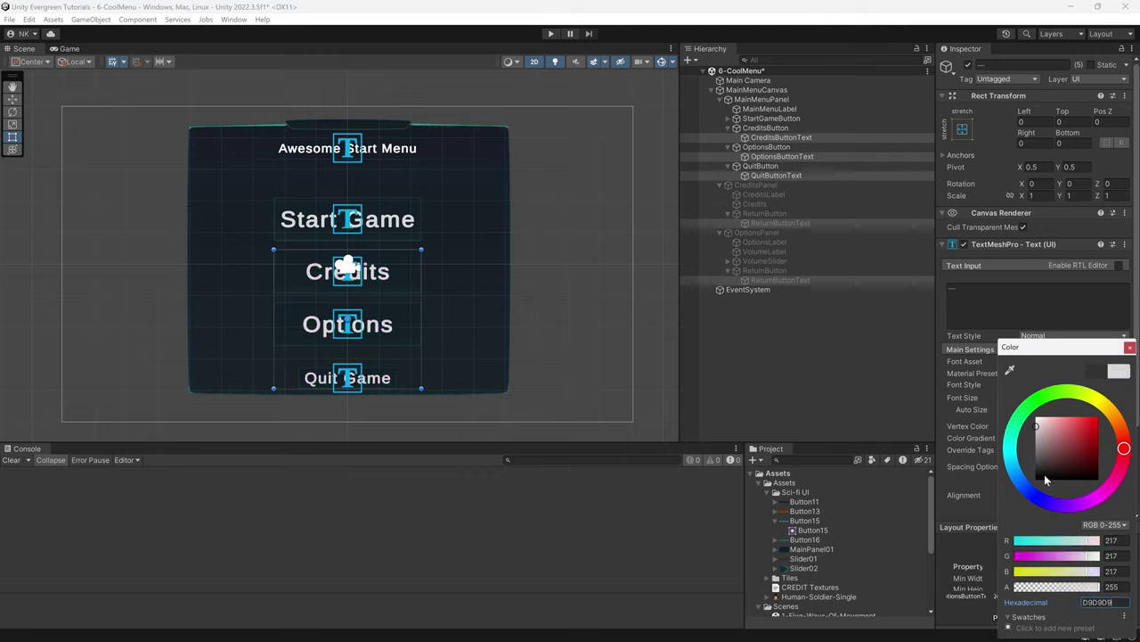
pyautogui.click(1129, 346)
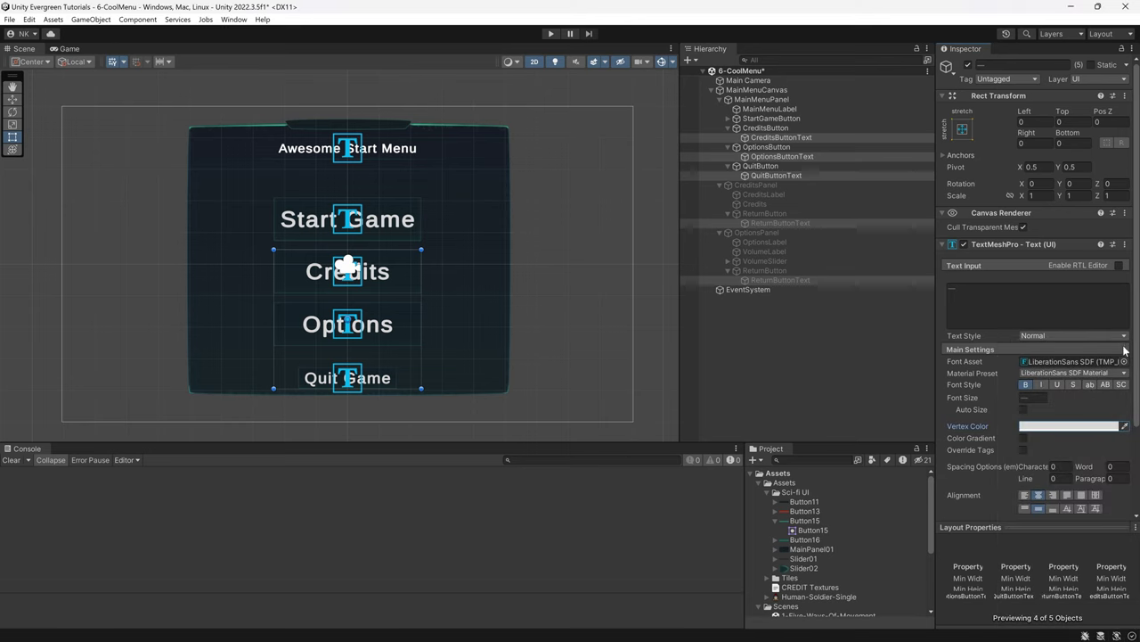
pyautogui.click(761, 223)
pyautogui.click(761, 214)
pyautogui.click(767, 156)
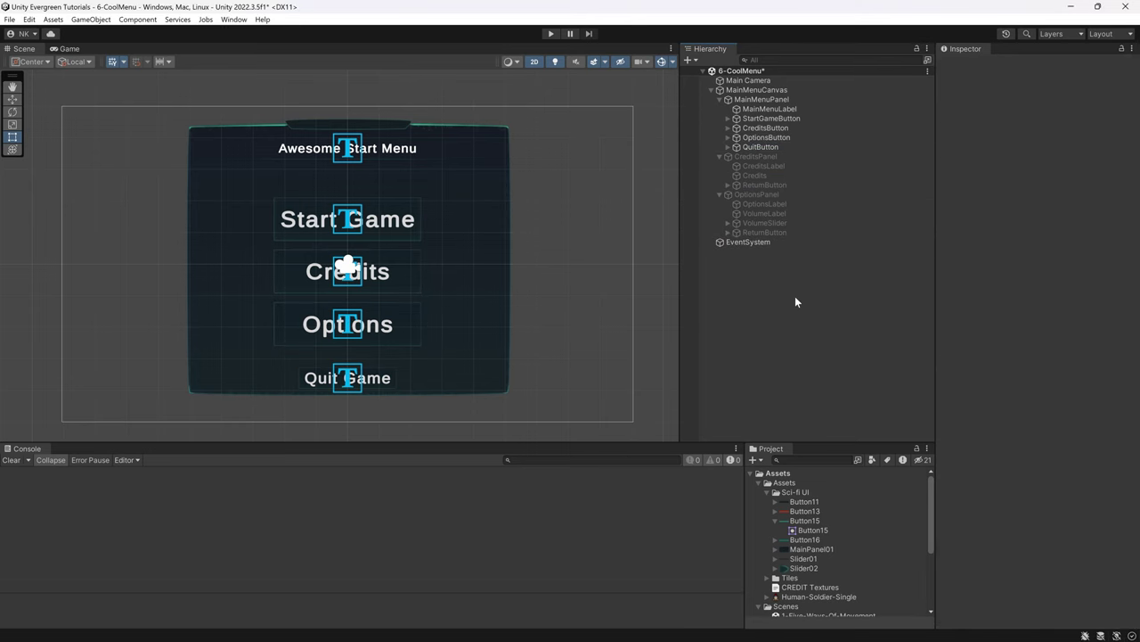
# Test the Credits, Options and Return buttons' sprite swaps and panel changes in Play mode, and stop playing
pyautogui.click(553, 34)
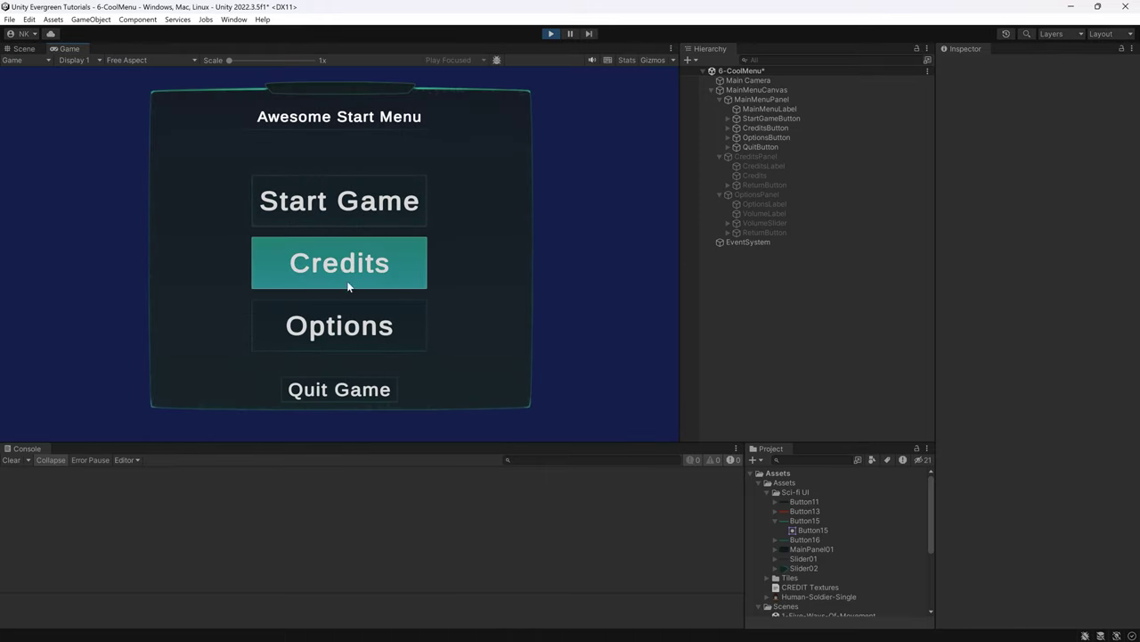
pyautogui.click(344, 285)
pyautogui.click(339, 388)
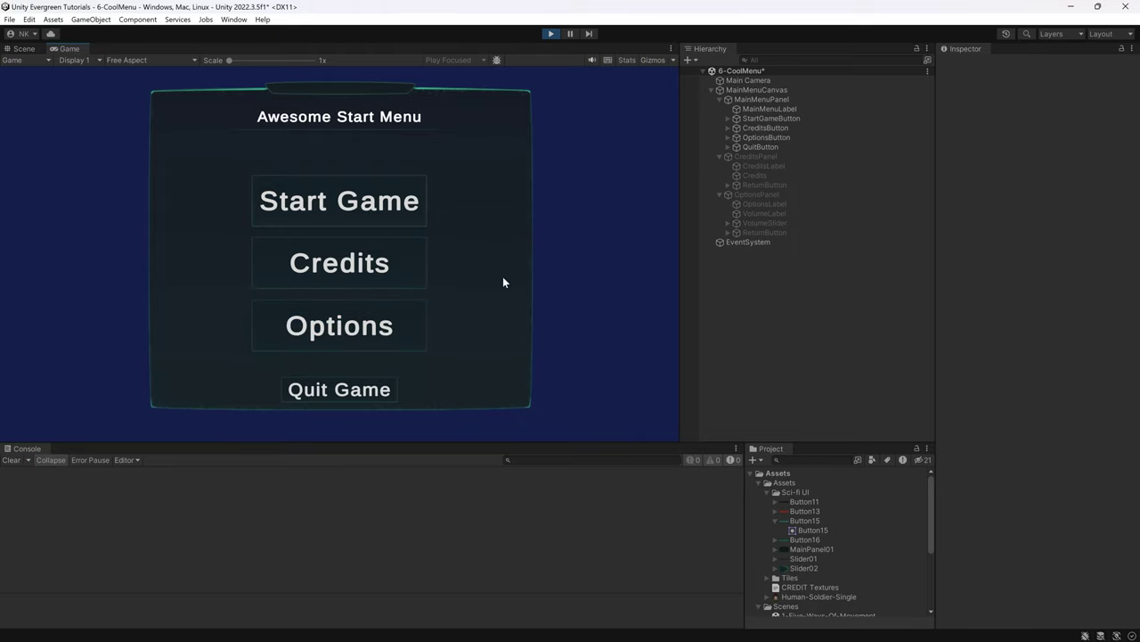
pyautogui.click(340, 326)
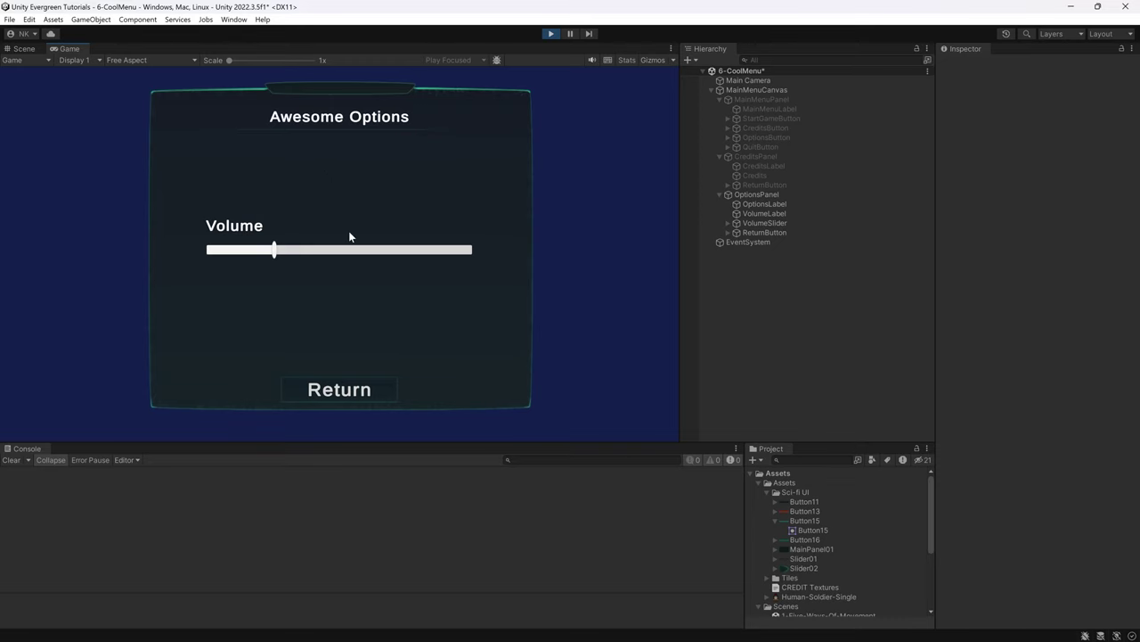
pyautogui.click(339, 385)
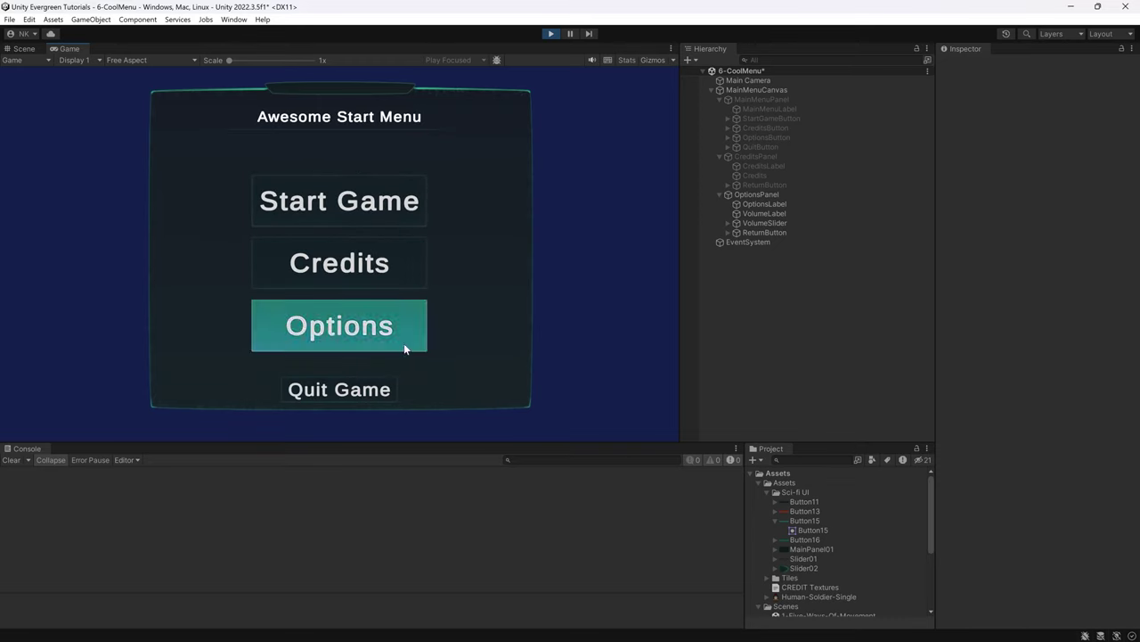
pyautogui.click(551, 33)
# Switch to the browser, examine the slider designs in the sci-fi UI kit's preview image, and return to Unity
pyautogui.click(804, 559)
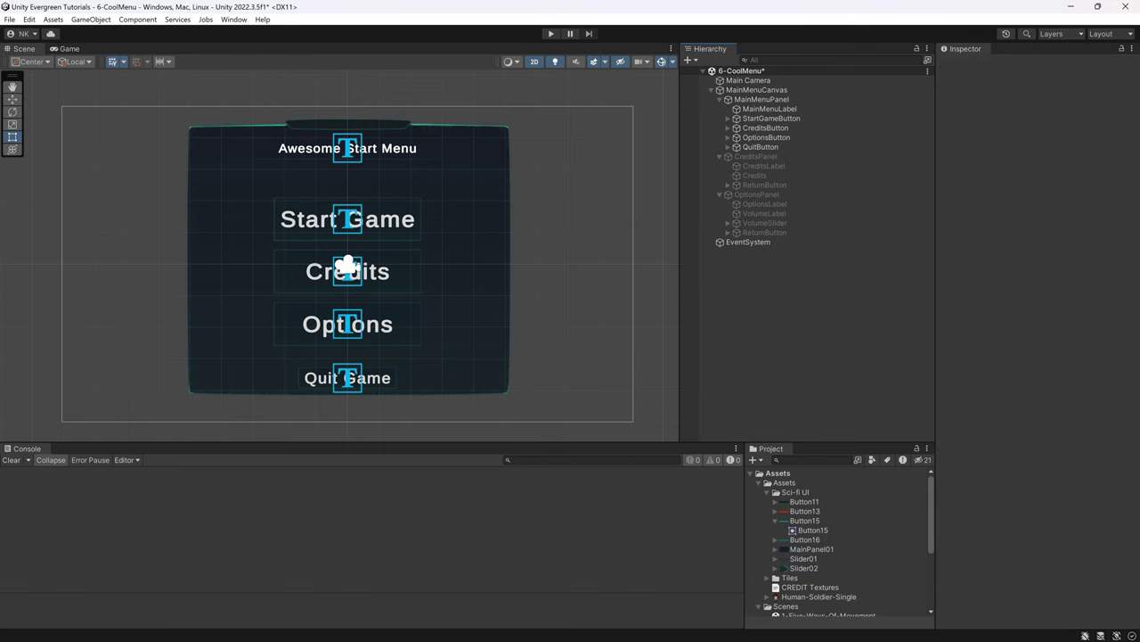
pyautogui.hotkey('alt', 'Tab')
pyautogui.click(694, 317)
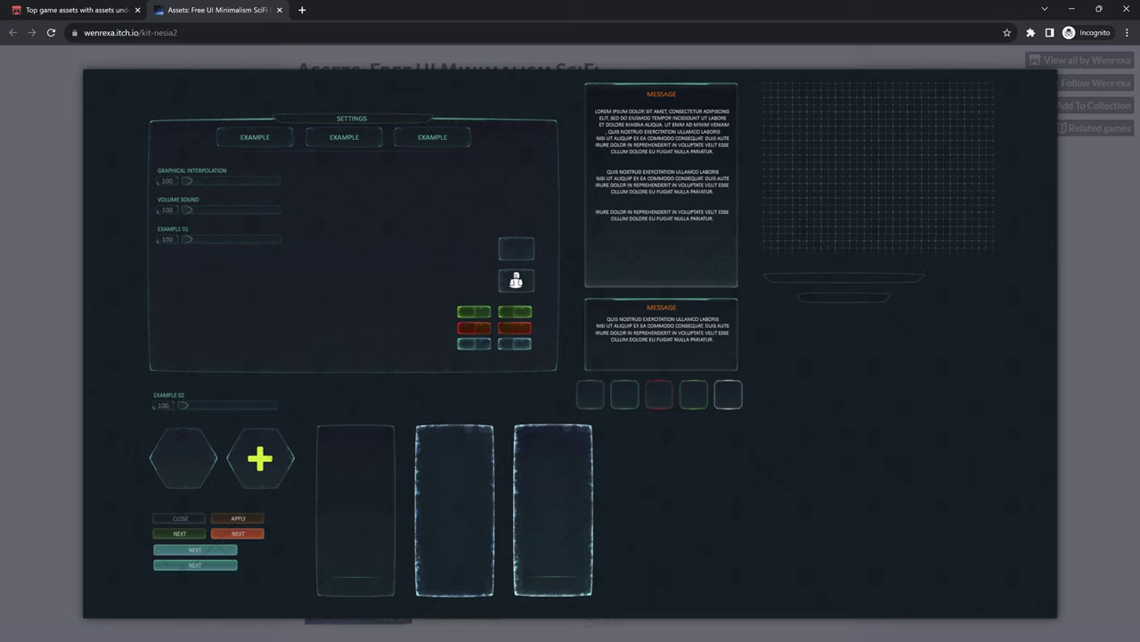
pyautogui.hotkey('alt', 'Tab')
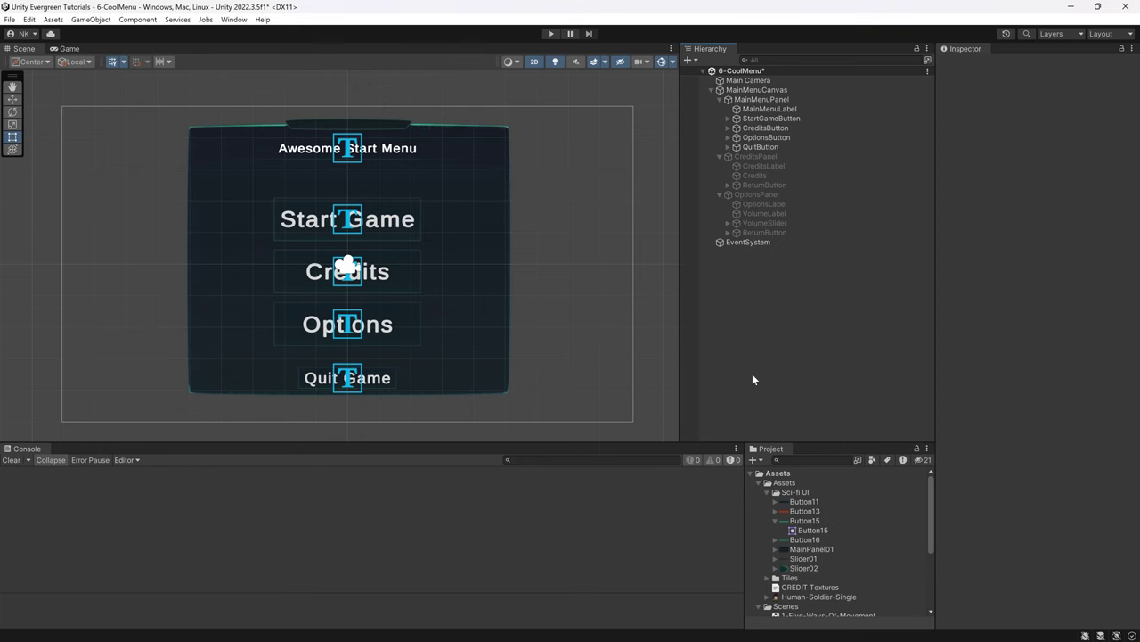
# Activate OptionsPanel and deactivate MainMenuPanel
pyautogui.click(754, 194)
pyautogui.click(969, 65)
pyautogui.click(761, 99)
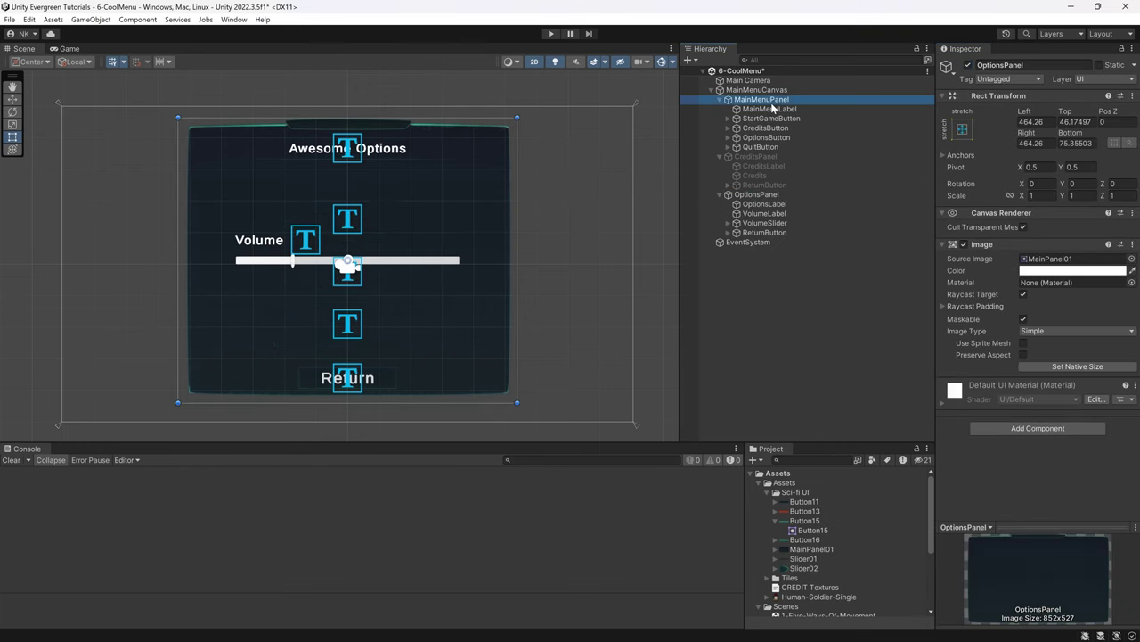
pyautogui.click(968, 65)
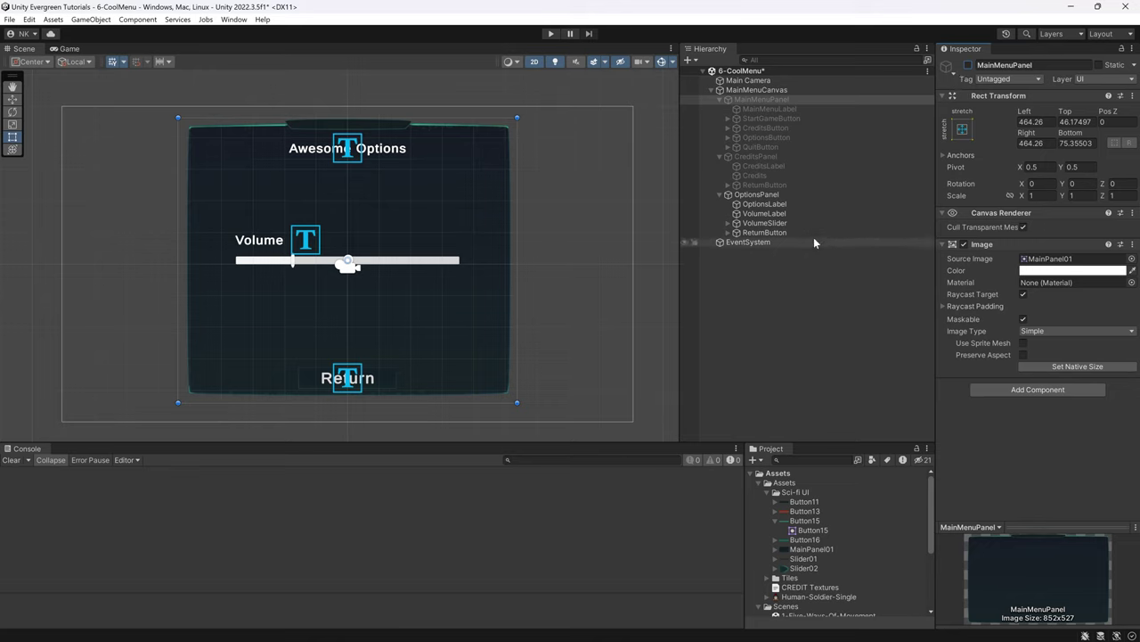
# Expand VolumeSlider with its Fill Area and Handle Slide Area, and locate the source image of Fill
pyautogui.click(738, 221)
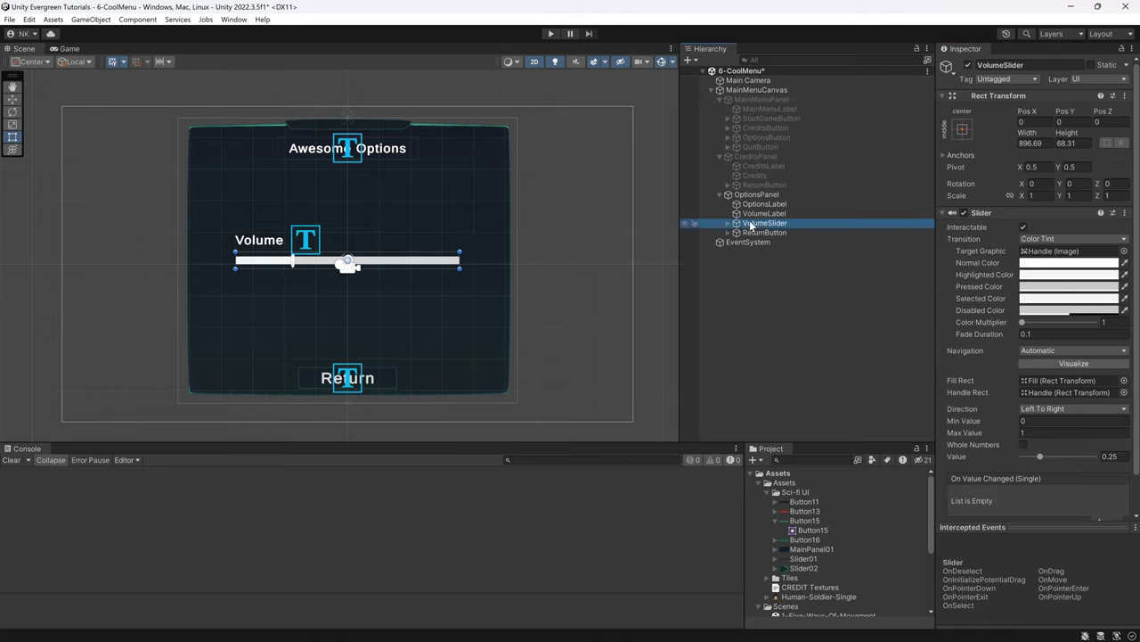
pyautogui.press('Right')
pyautogui.press('Down')
pyautogui.press('Down')
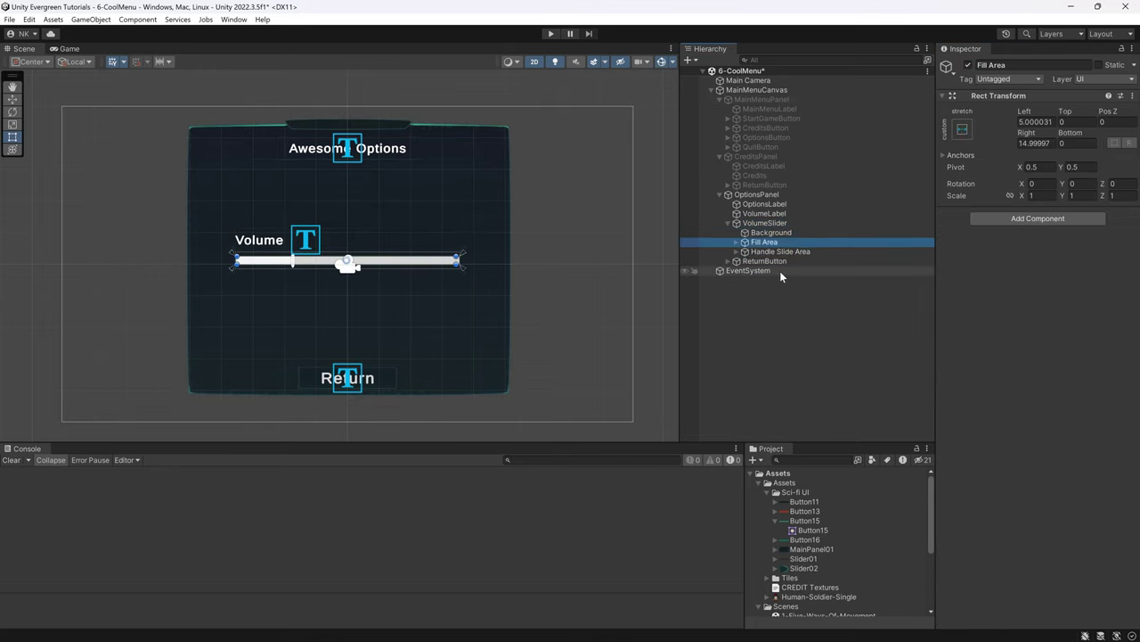
pyautogui.press('Down')
pyautogui.press('Right')
pyautogui.press('Up')
pyautogui.press('Up')
pyautogui.press('Down')
pyautogui.press('Right')
pyautogui.press('Down')
pyautogui.click(1043, 273)
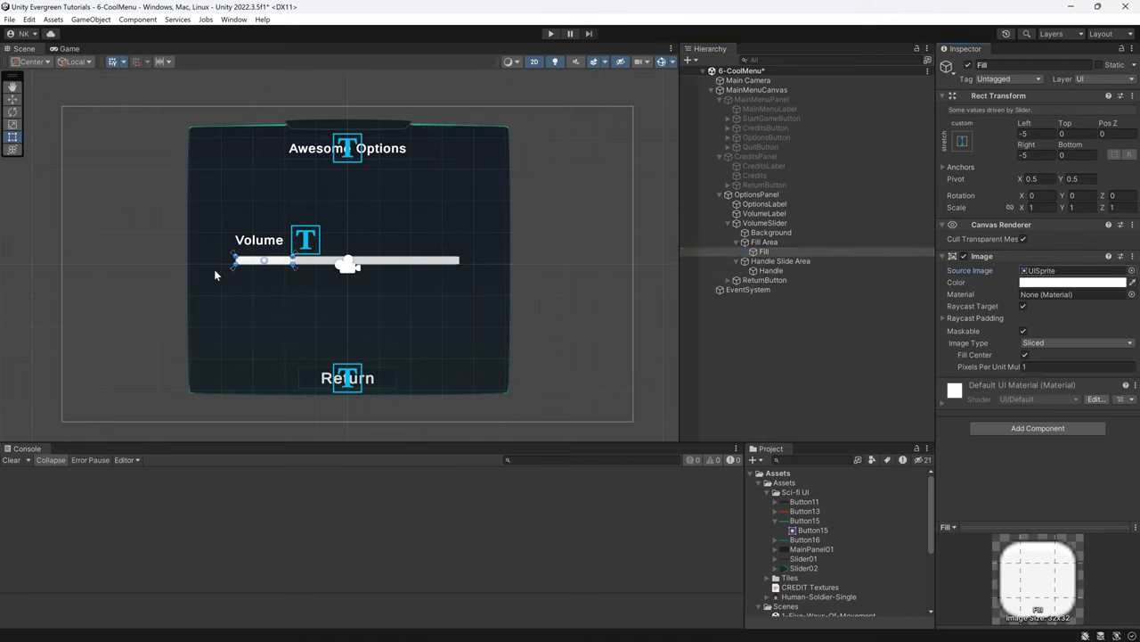
# Try VolumeSlider at a value of 0.668, inspect its Fill Area and Fill, and set the value to 0.234
pyautogui.click(771, 223)
pyautogui.moveTo(1037, 459); pyautogui.dragTo(1071, 459)
pyautogui.click(825, 243)
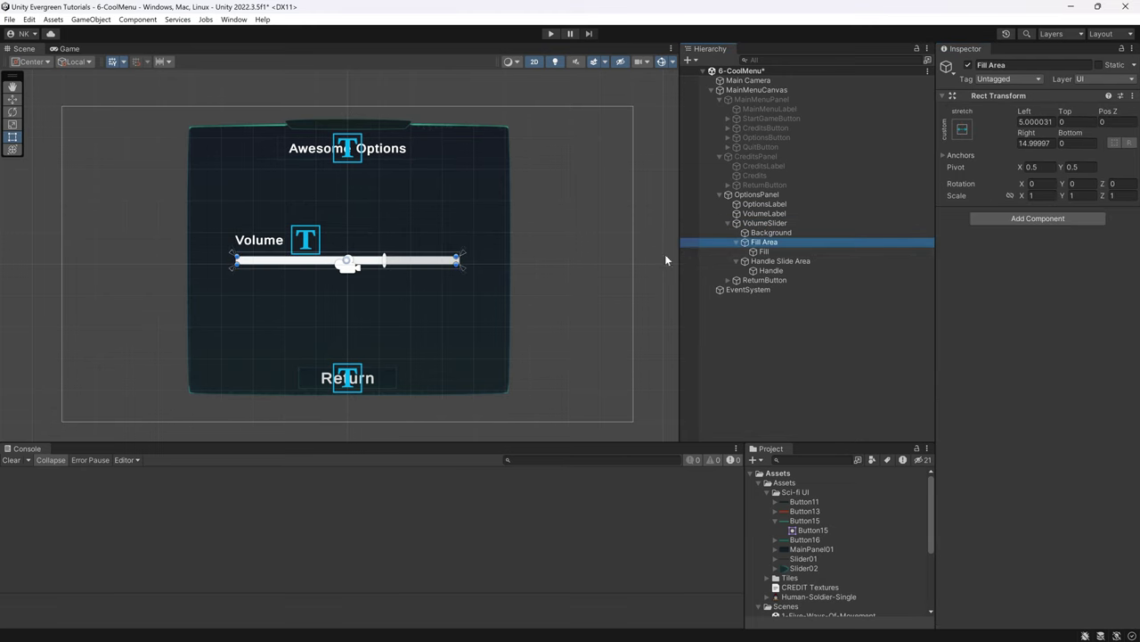
pyautogui.click(770, 252)
pyautogui.click(765, 223)
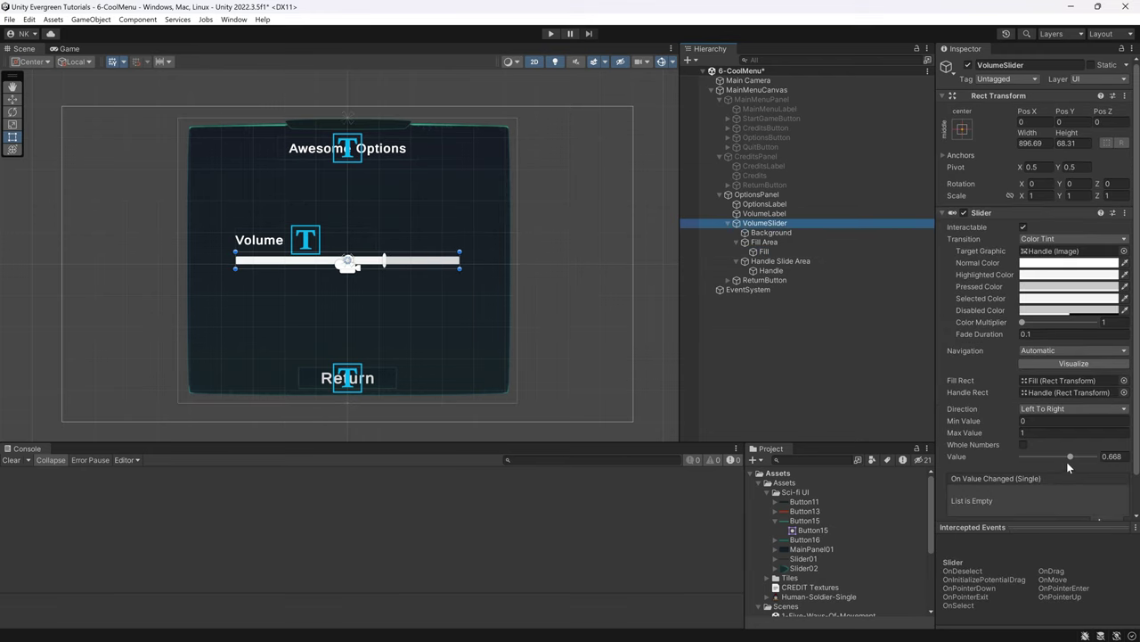
pyautogui.moveTo(1067, 460); pyautogui.dragTo(1038, 457)
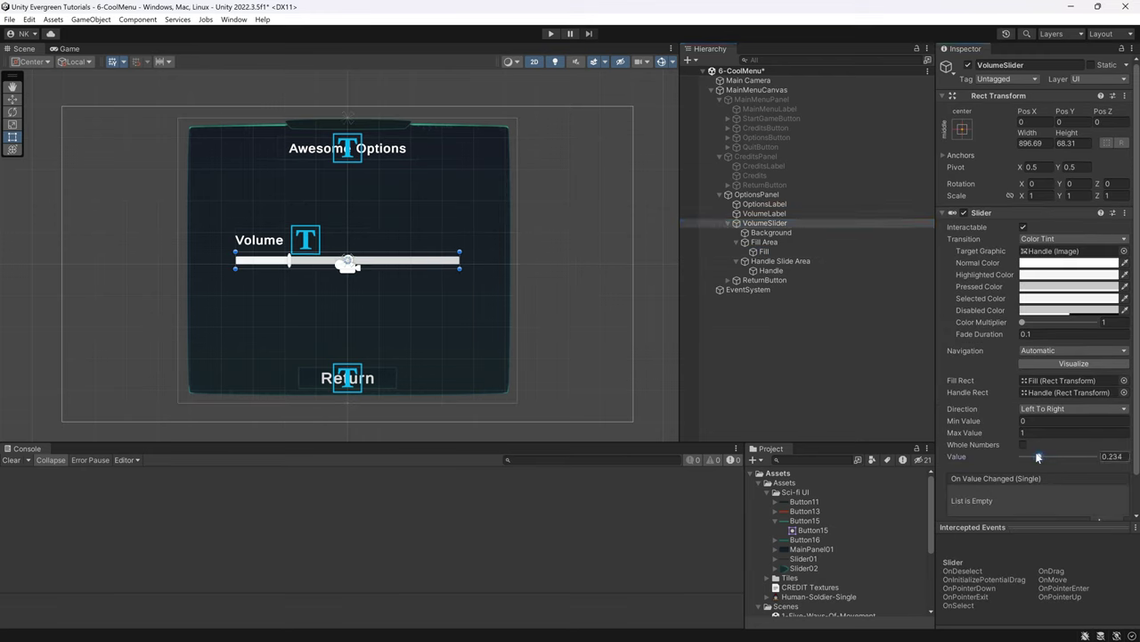
# Give the volume slider's Handle the Slider02 sprite as source image and set its width to 75
pyautogui.click(777, 261)
pyautogui.click(771, 270)
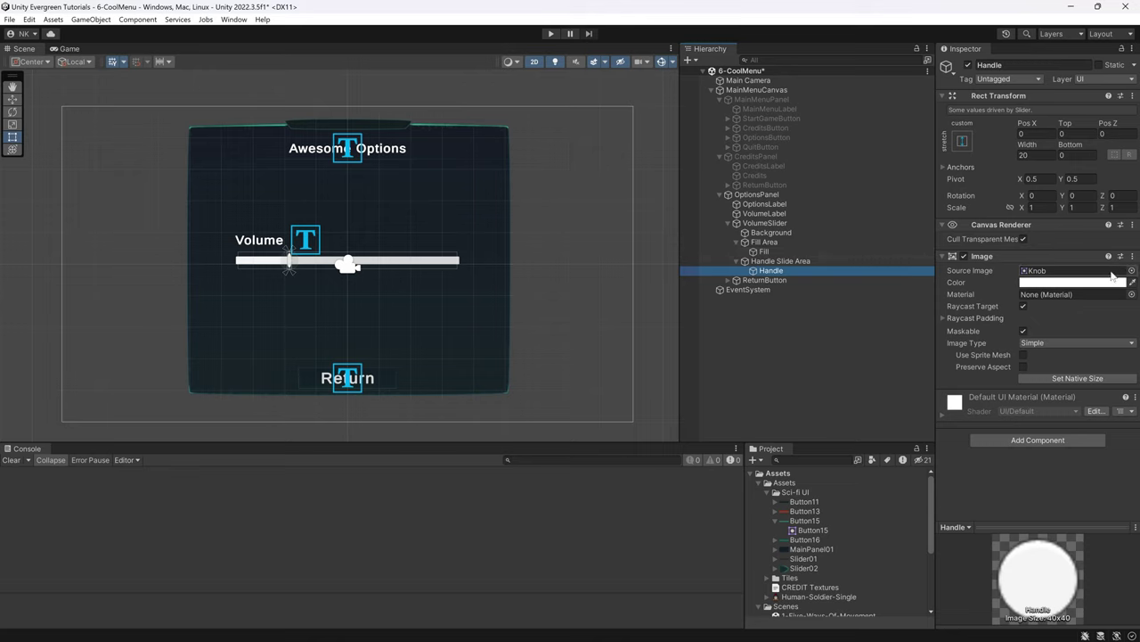
pyautogui.moveTo(806, 570); pyautogui.dragTo(1048, 276)
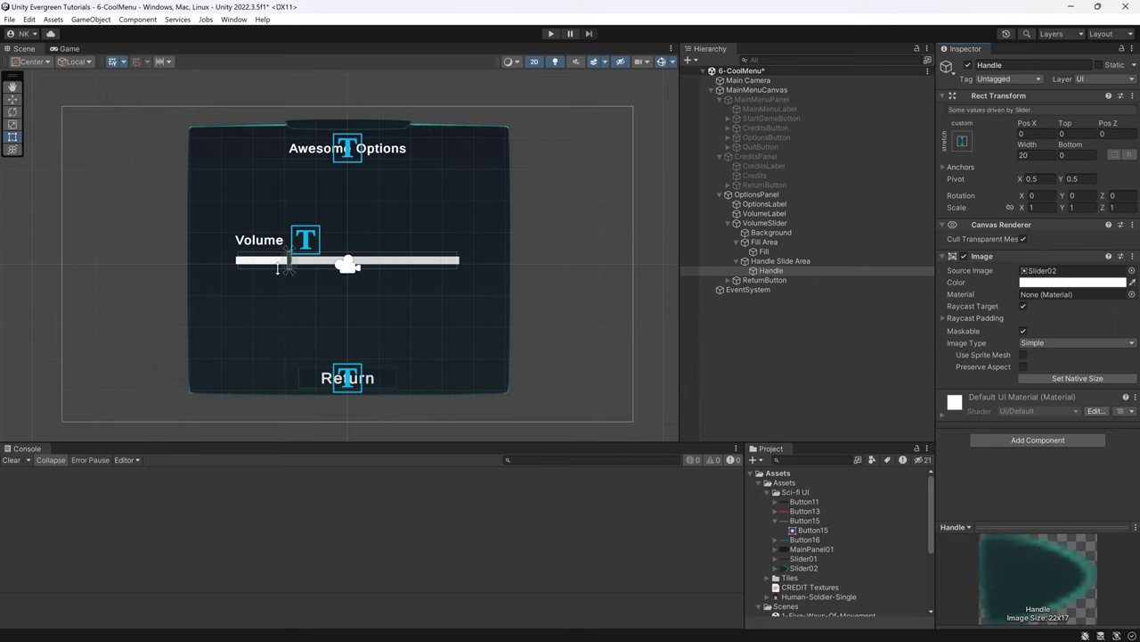
pyautogui.scroll(5, 260, 285)
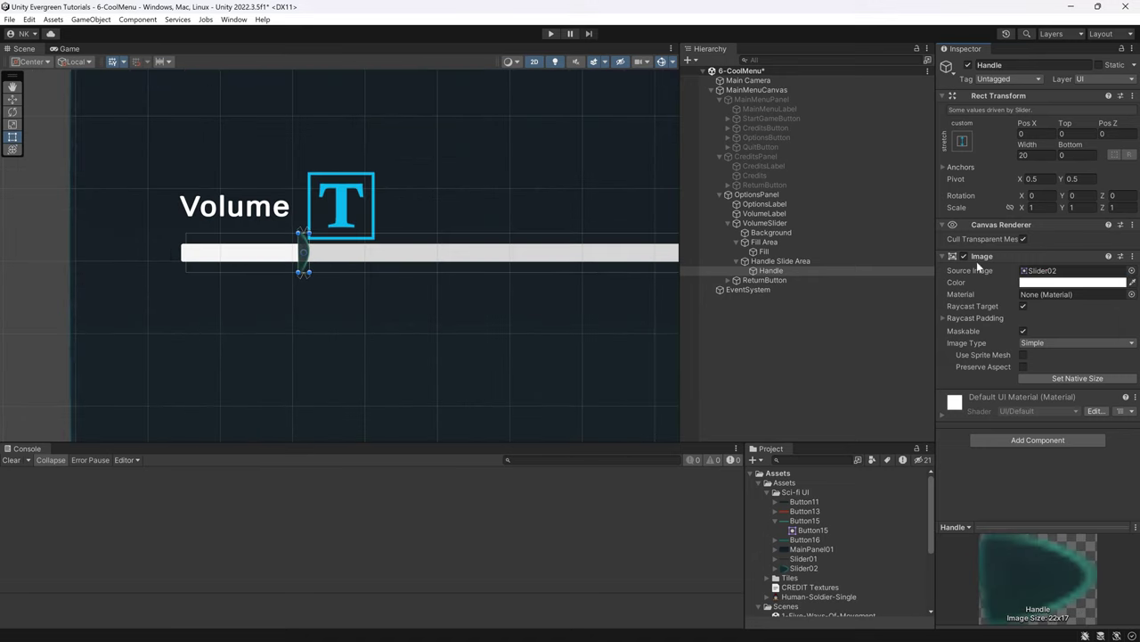
pyautogui.write('75')
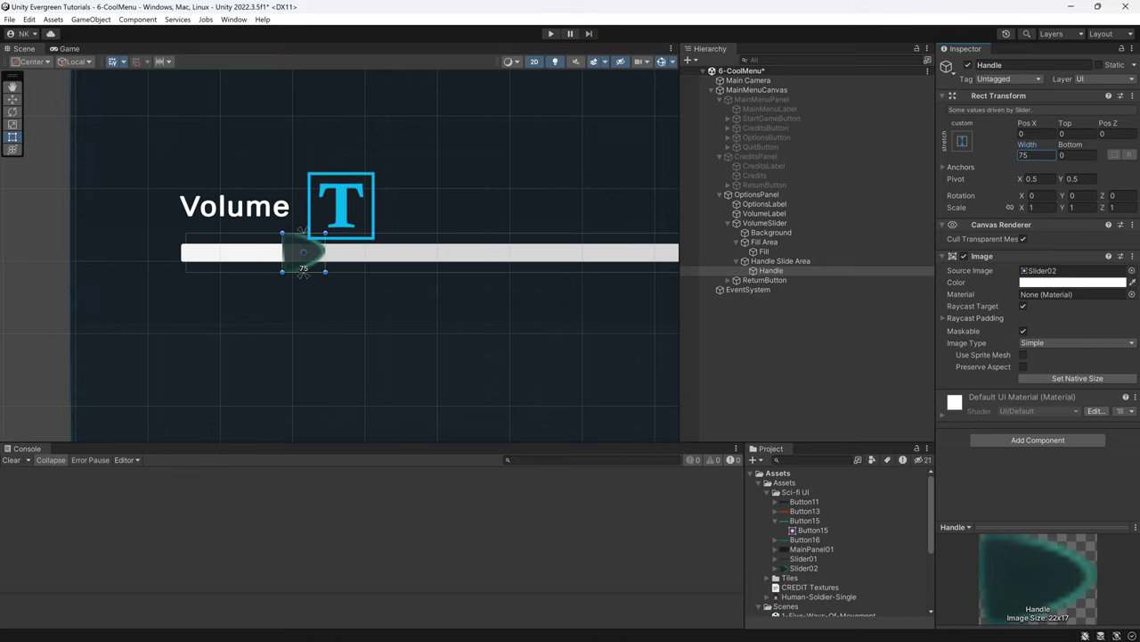
pyautogui.click(776, 361)
# Inspect the Handle Slide Area, Handle and Background objects of VolumeSlider, and frame Background in the scene
pyautogui.click(780, 260)
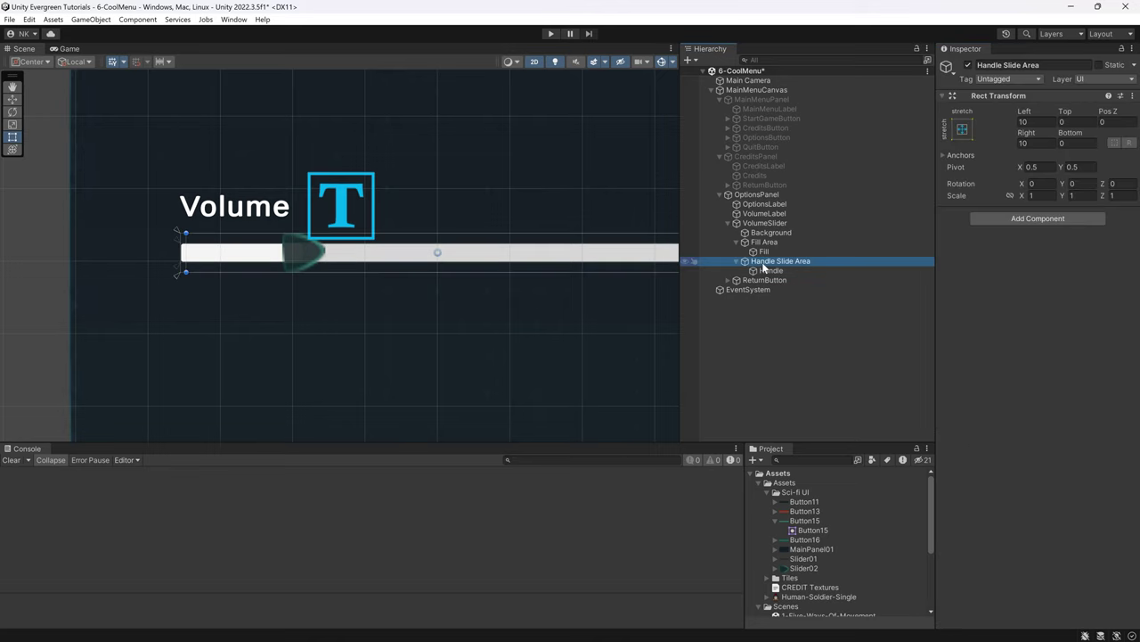
pyautogui.click(772, 270)
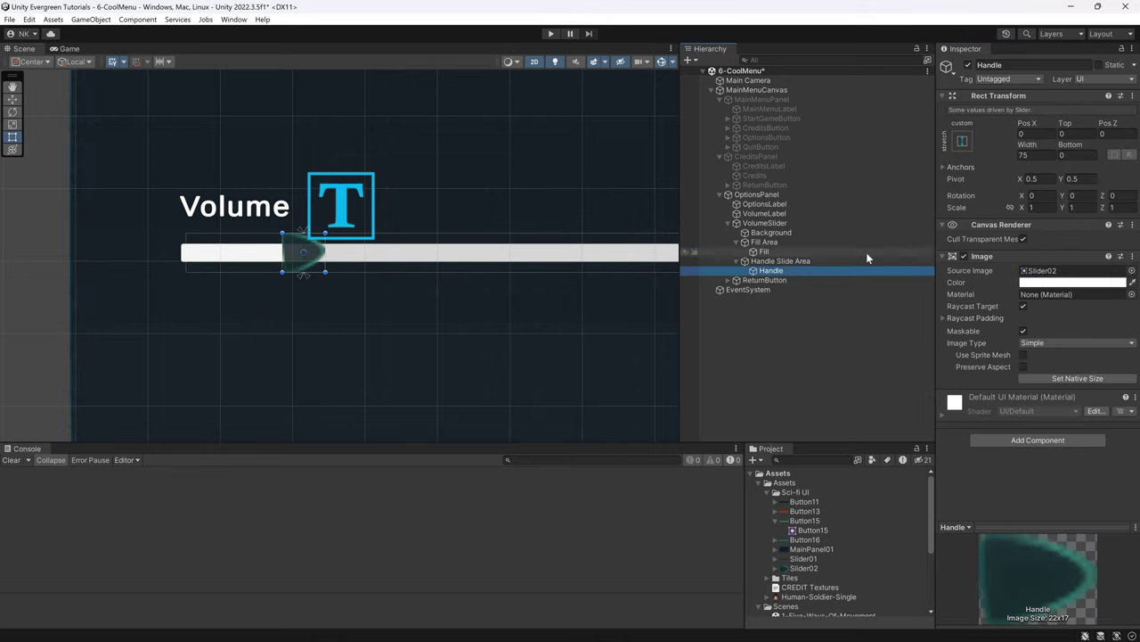
pyautogui.click(770, 260)
pyautogui.doubleClick(771, 232)
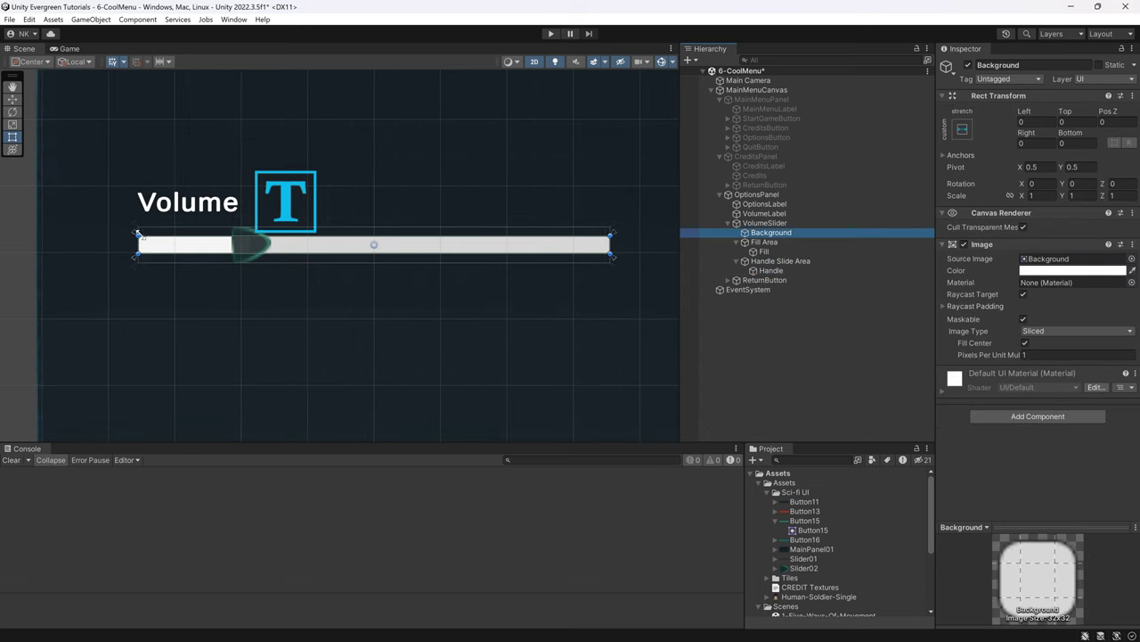
# Apply Multiple as the sprite mode of the Slider01 texture and open it in the Sprite Editor
pyautogui.click(802, 558)
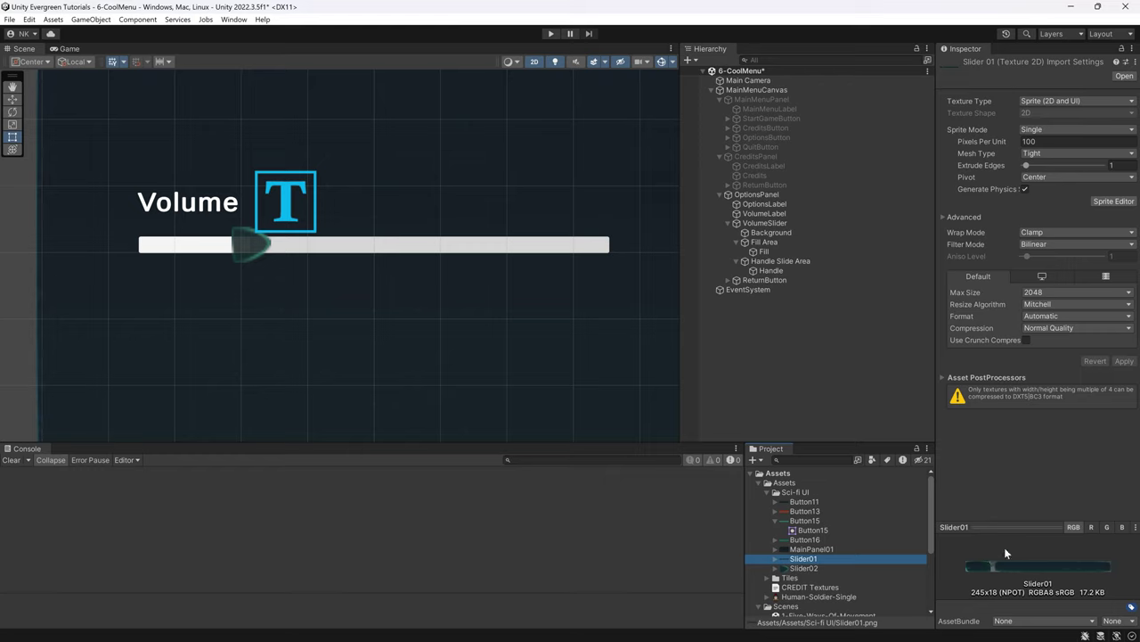
pyautogui.click(1060, 129)
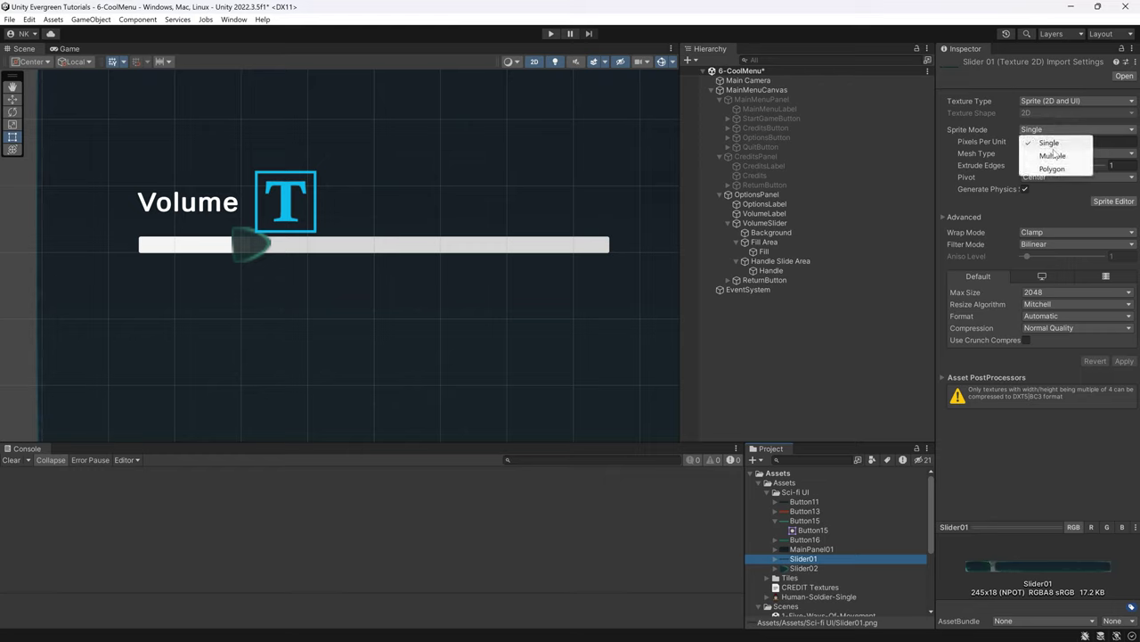
pyautogui.click(1051, 155)
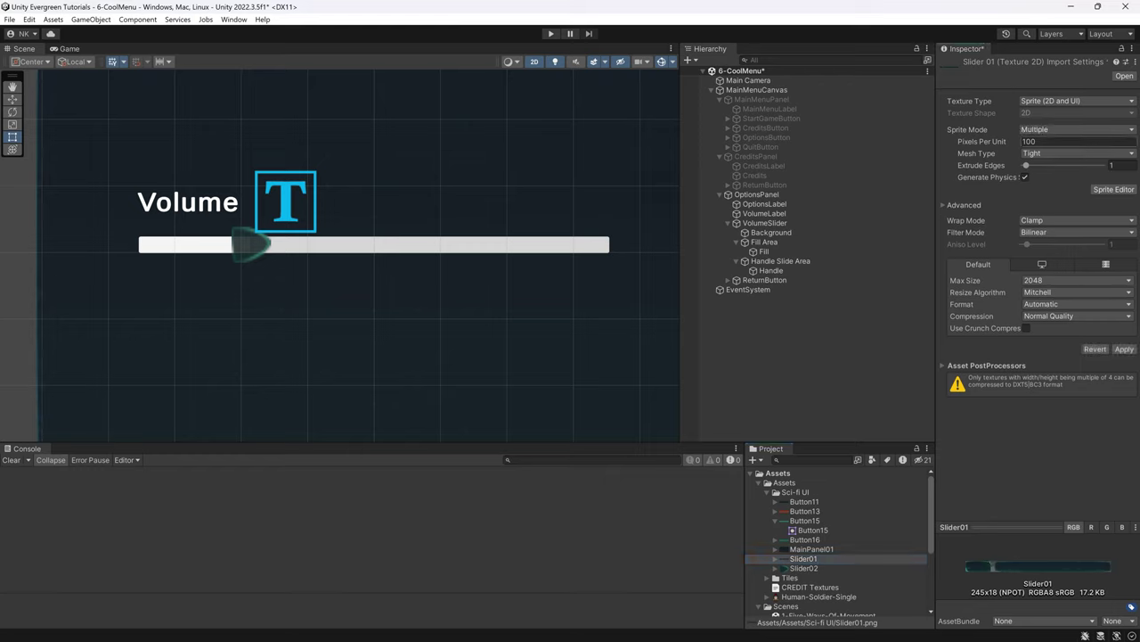
pyautogui.click(1114, 189)
pyautogui.click(604, 343)
# Slice Slider01 manually into a small end-piece sprite and a long bar sprite about 195 by 18 pixels, and apply the slices
pyautogui.moveTo(207, 336); pyautogui.dragTo(290, 396)
pyautogui.moveTo(301, 337); pyautogui.dragTo(690, 392)
pyautogui.scroll(10, 267, 363)
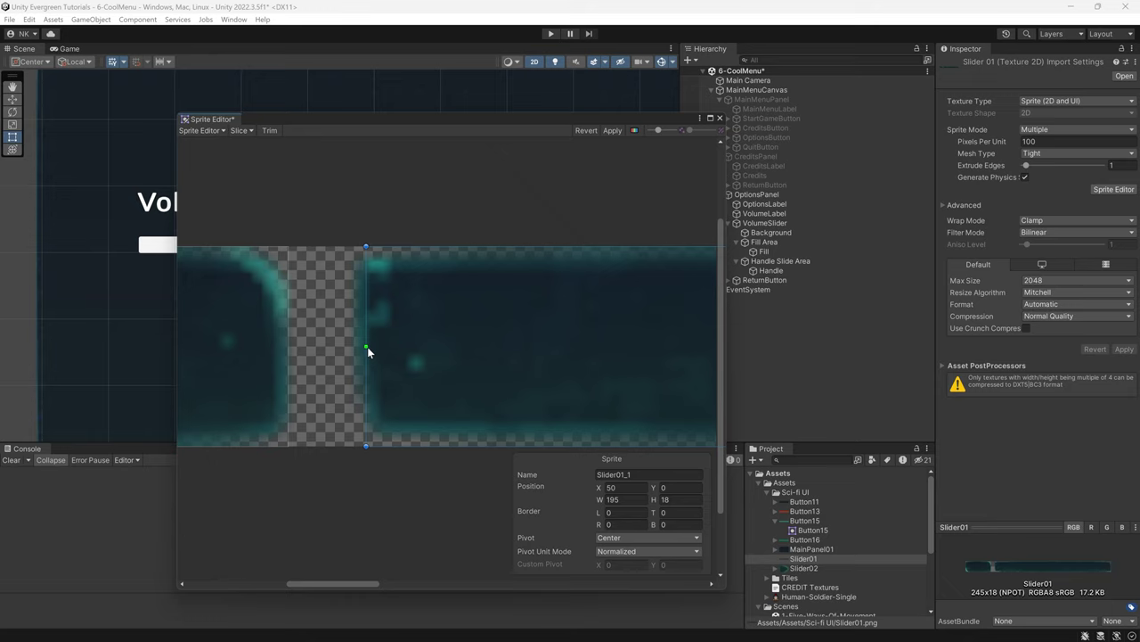
pyautogui.moveTo(367, 346); pyautogui.dragTo(355, 347)
pyautogui.click(615, 131)
pyautogui.click(720, 117)
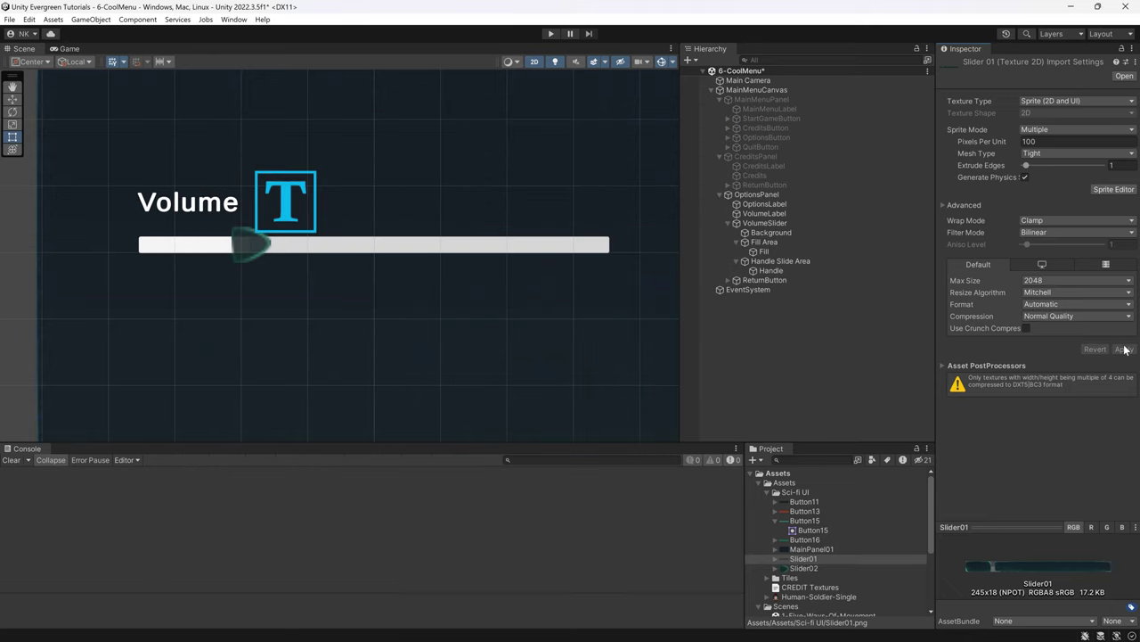
# Give the volume slider's Background the Slider01_1 sprite as its source image
pyautogui.click(767, 230)
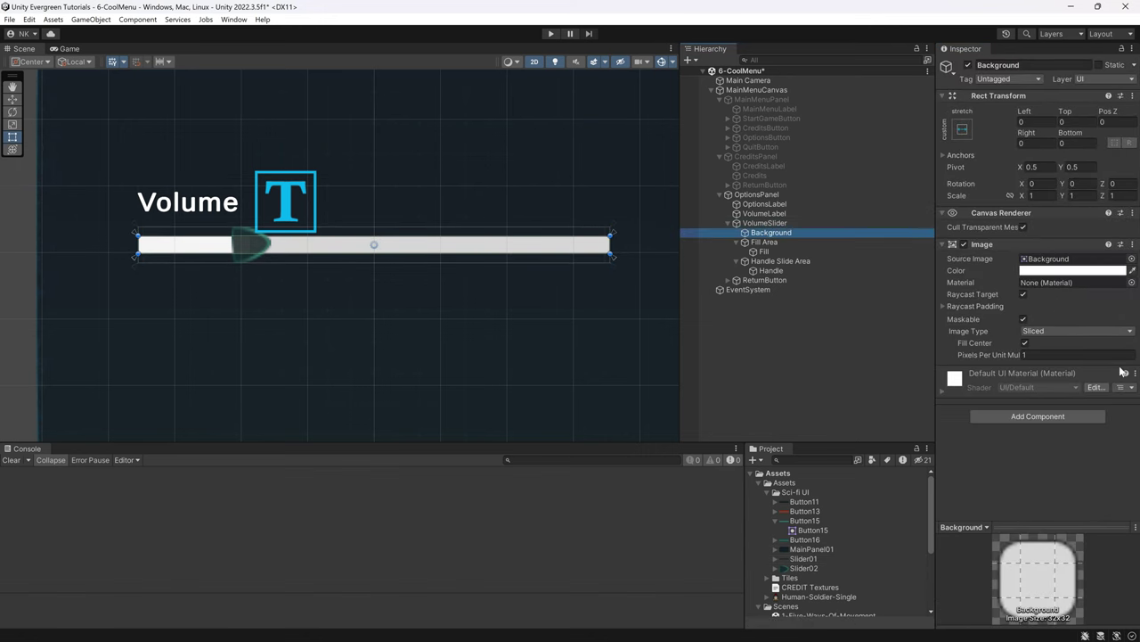
pyautogui.click(1131, 258)
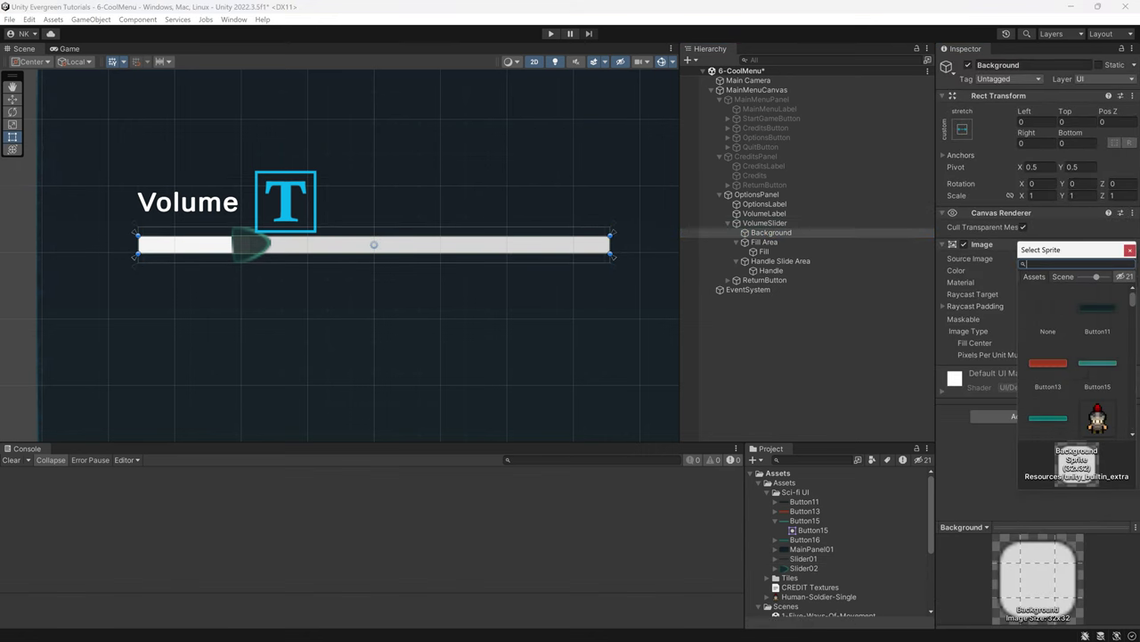
pyautogui.write('slider')
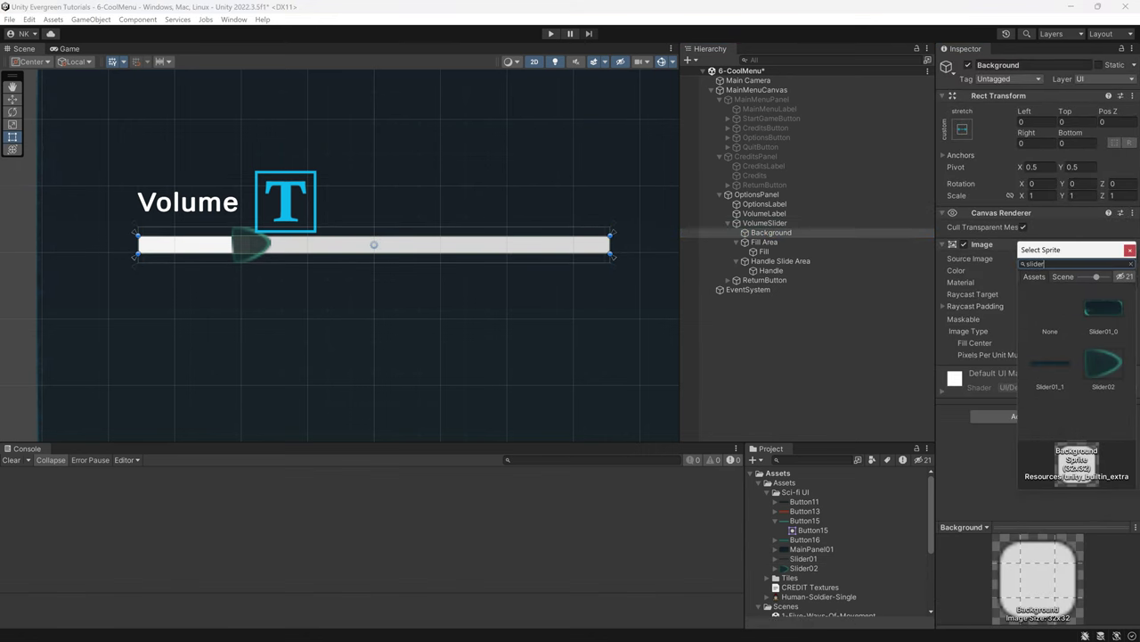
pyautogui.click(1049, 362)
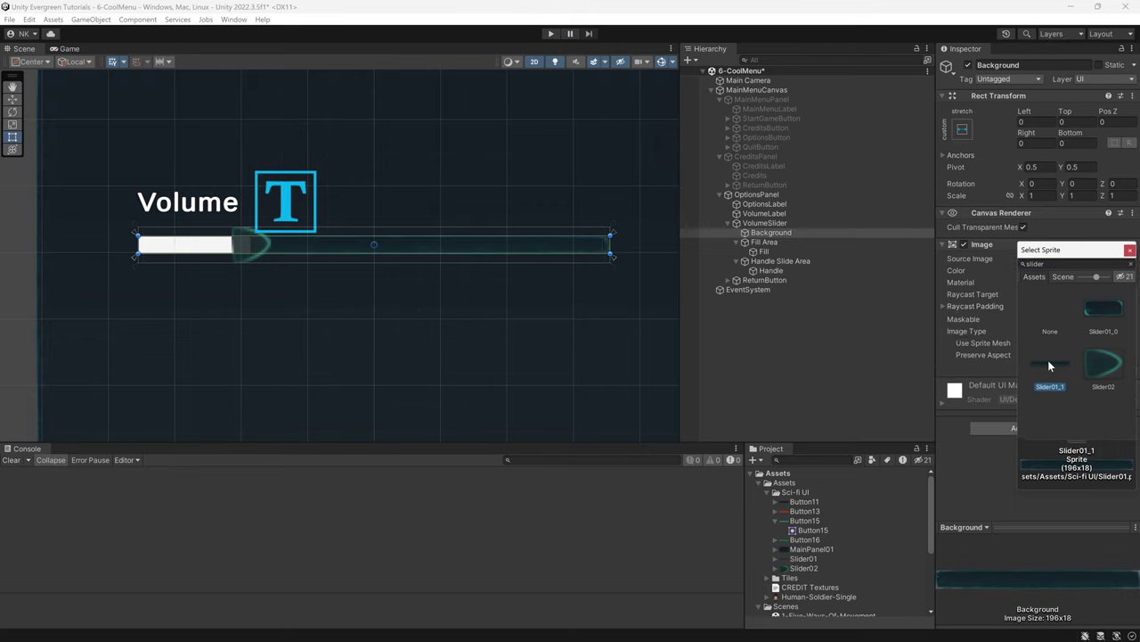
pyautogui.doubleClick(1047, 360)
pyautogui.click(781, 392)
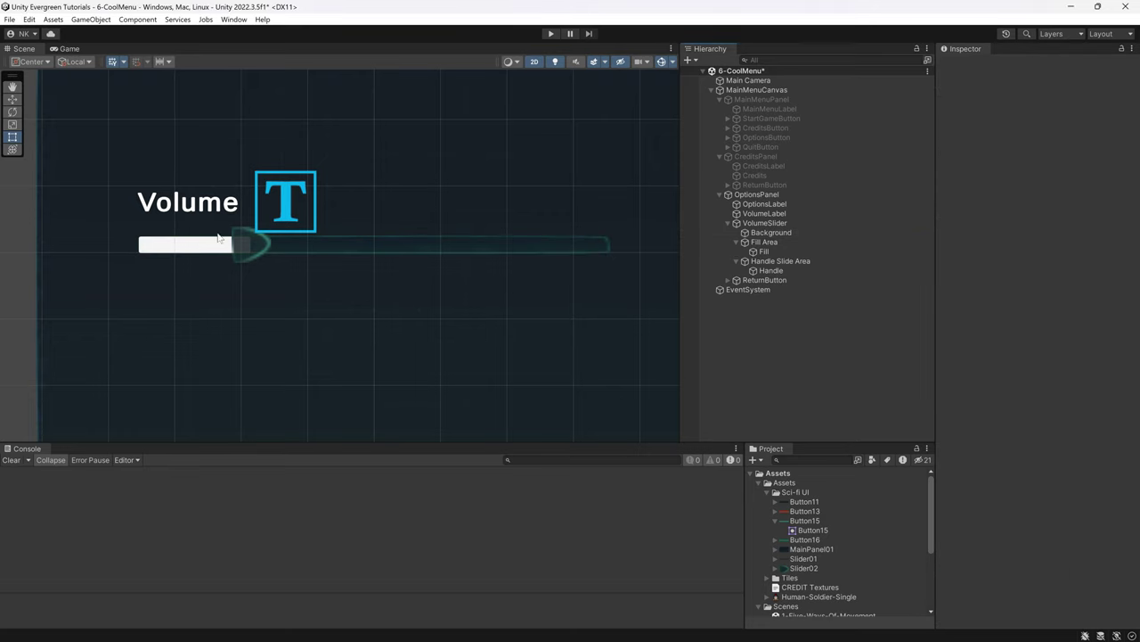
# Colour the volume slider's Fill dark teal by sampling the handle's colour and darkening it to hex 245E5C
pyautogui.click(763, 251)
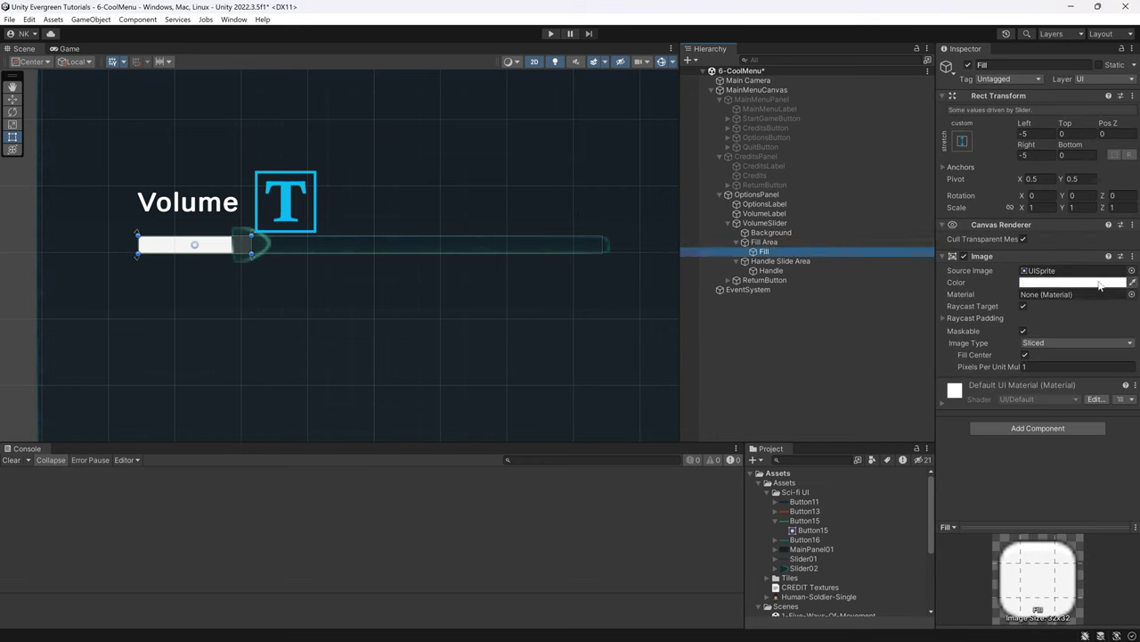
pyautogui.click(1060, 282)
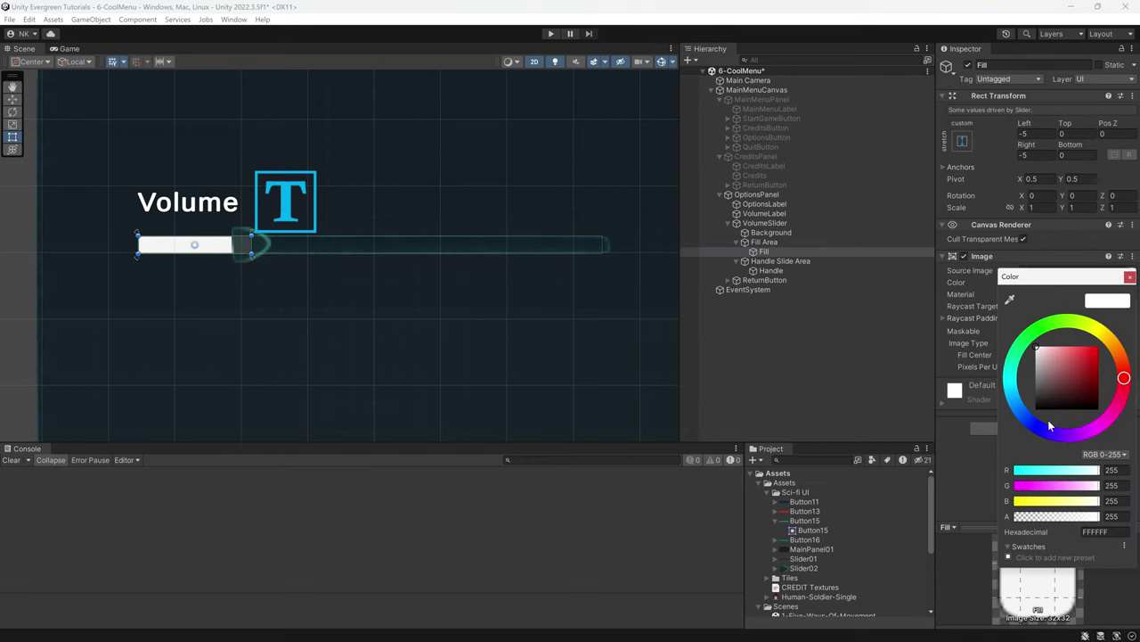
pyautogui.moveTo(1034, 408); pyautogui.dragTo(1011, 381)
pyautogui.moveTo(1088, 359); pyautogui.dragTo(1097, 355)
pyautogui.click(1009, 299)
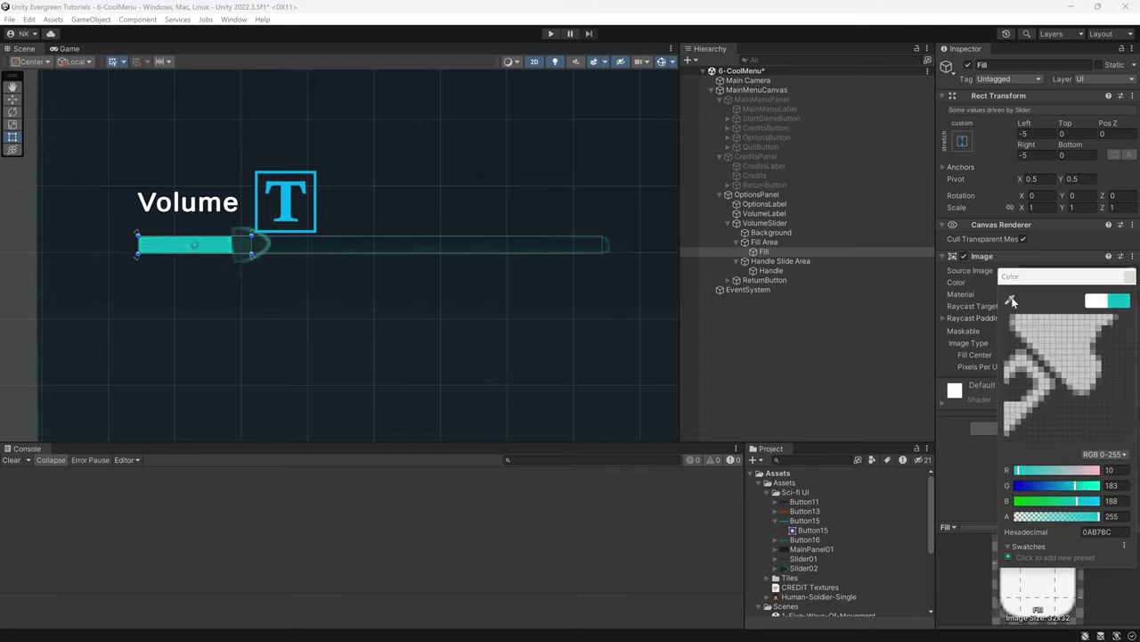
pyautogui.click(264, 255)
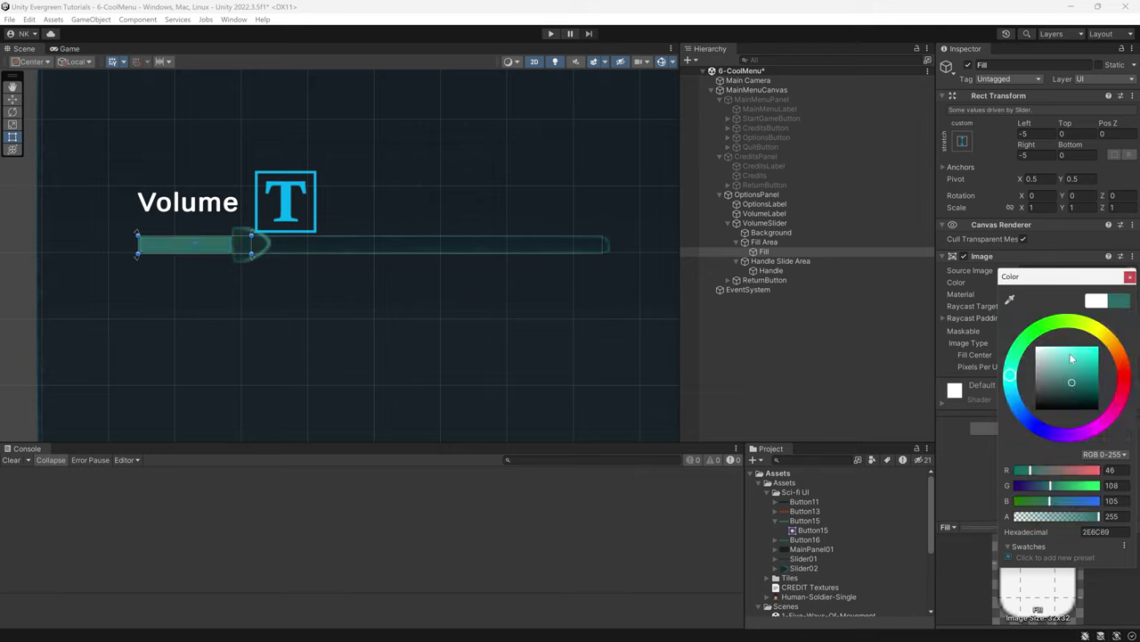
pyautogui.moveTo(1074, 381); pyautogui.dragTo(1074, 384)
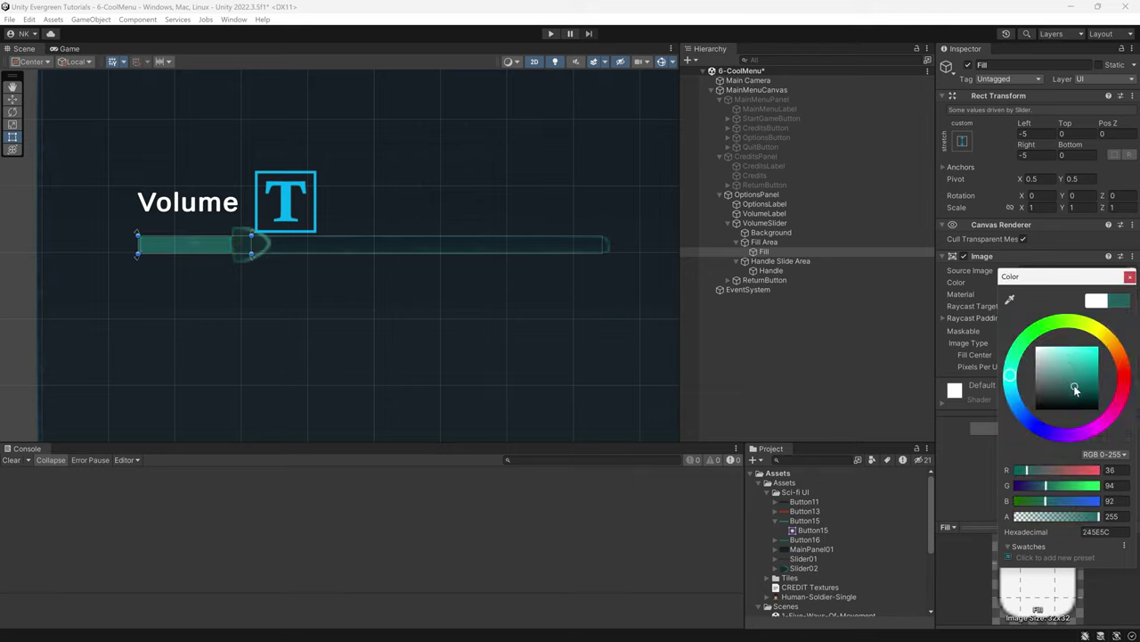
pyautogui.click(1130, 276)
pyautogui.click(635, 316)
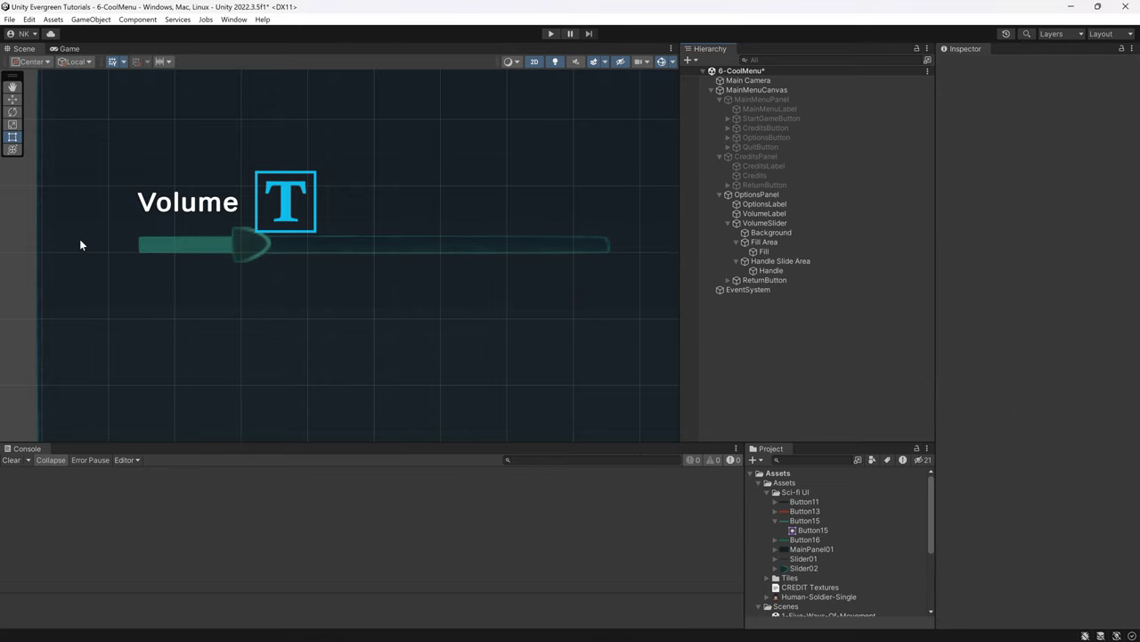
# Play the scene, test moving the volume slider's handle on the options panel, and stop play mode
pyautogui.scroll(-3, 299, 272)
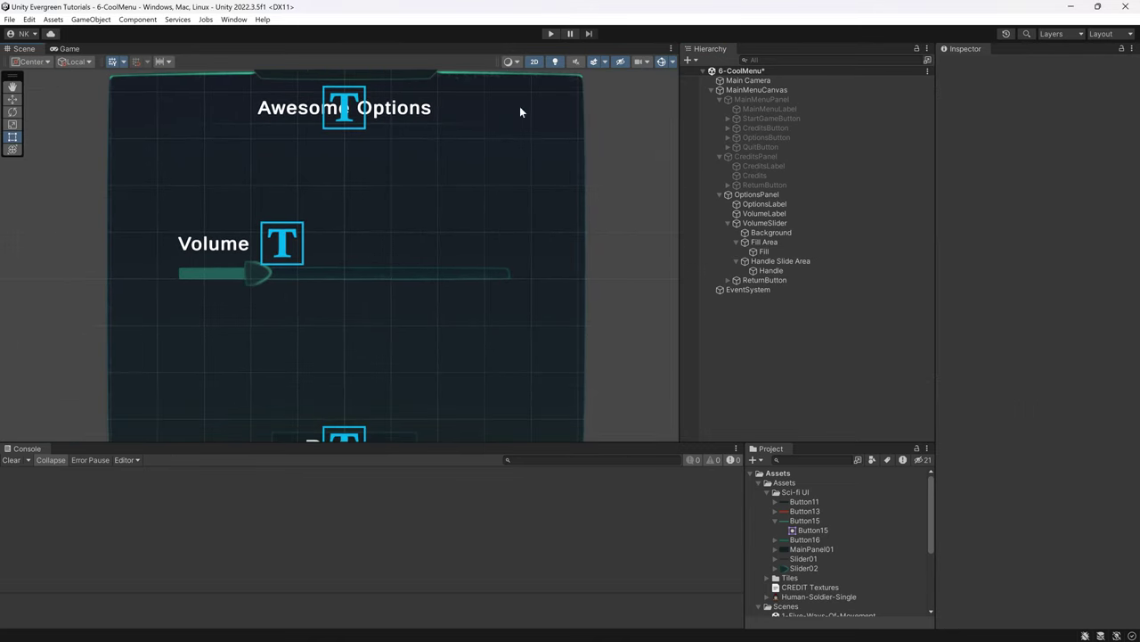
pyautogui.click(549, 35)
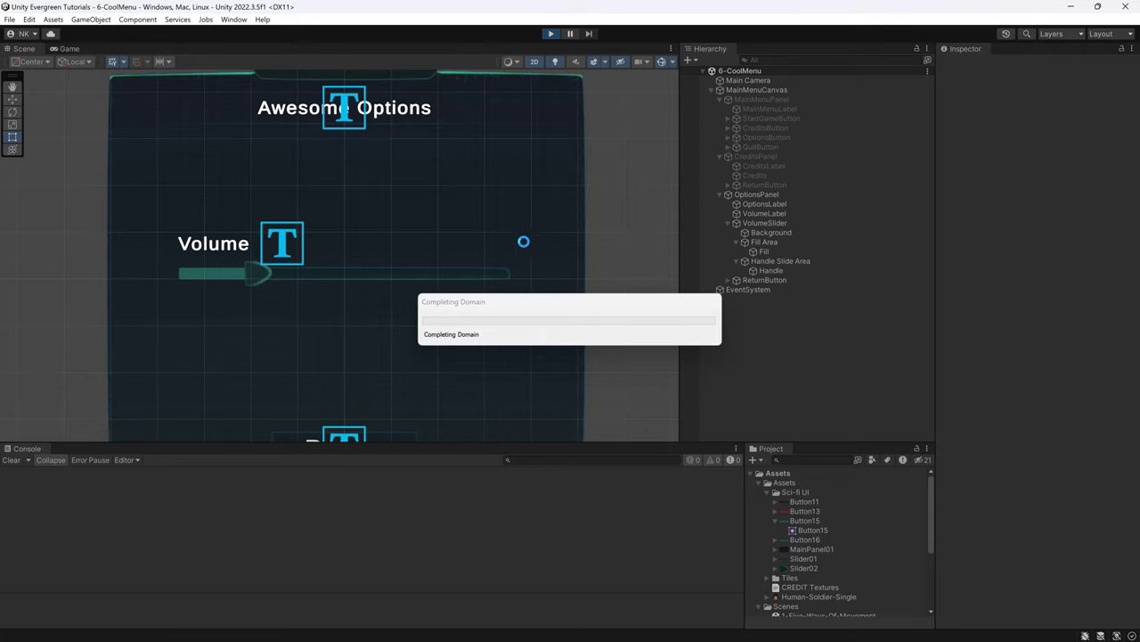
pyautogui.moveTo(276, 252); pyautogui.dragTo(249, 267)
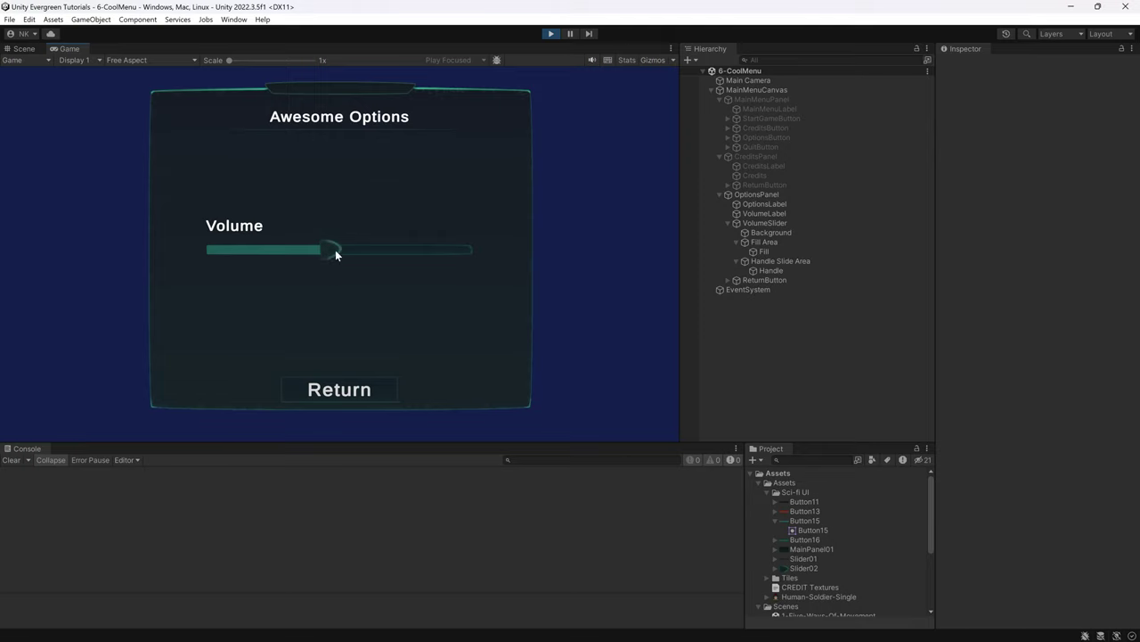
pyautogui.moveTo(336, 255); pyautogui.dragTo(370, 250)
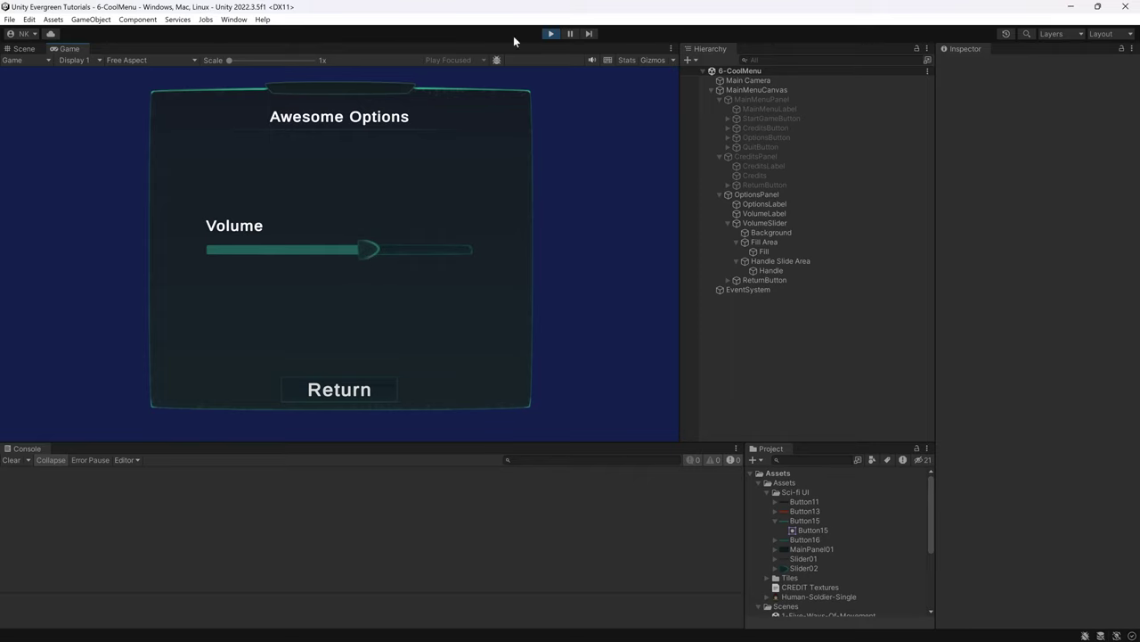
pyautogui.click(551, 34)
# Set the VolumeSlider's normal colour to light grey, hex DBDBDB
pyautogui.click(772, 263)
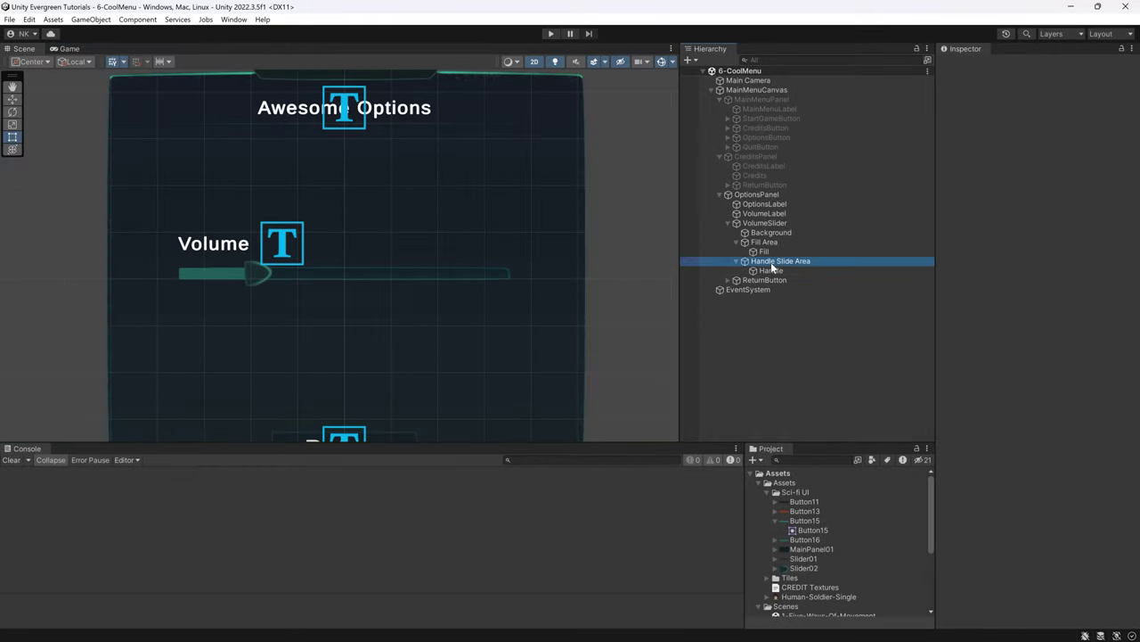
pyautogui.click(766, 223)
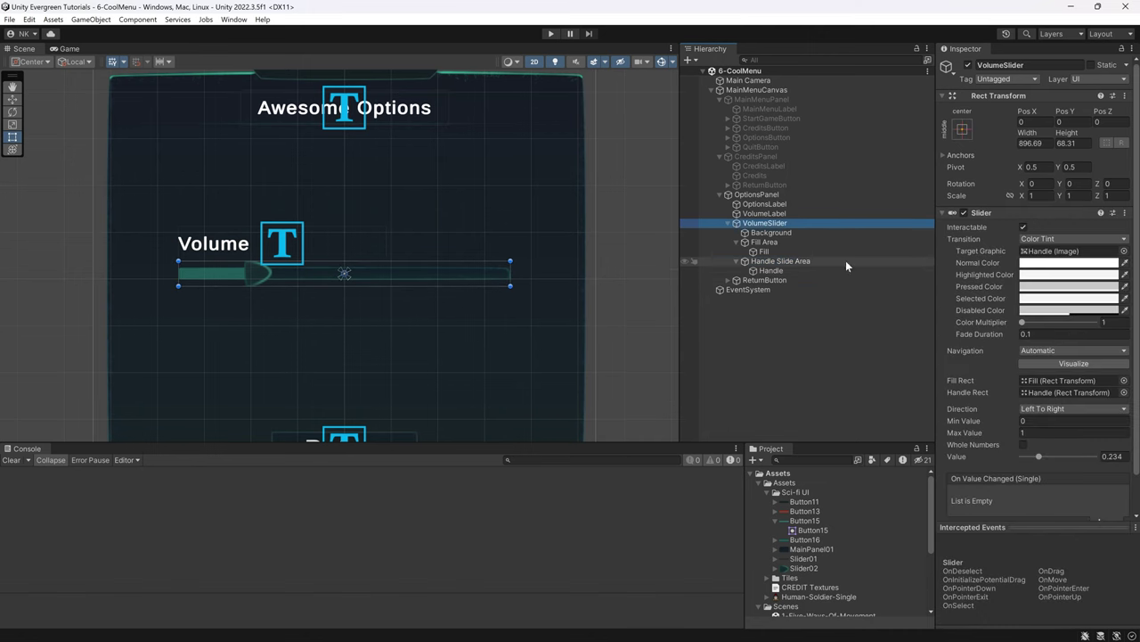
pyautogui.click(1069, 264)
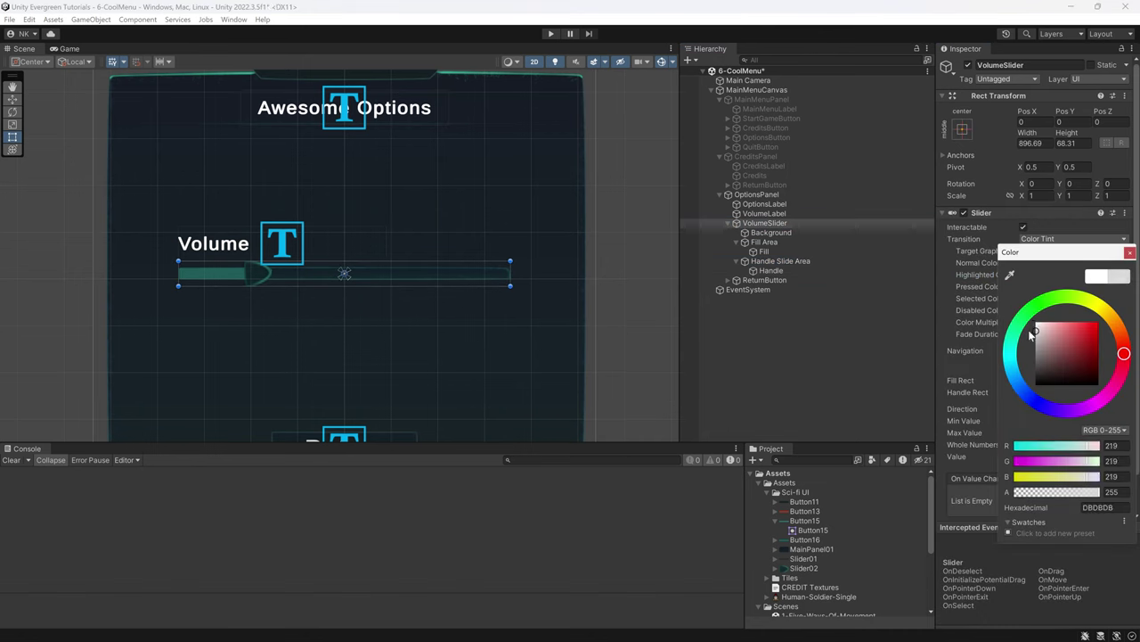
pyautogui.click(1130, 252)
# Play the scene again, test the slider's handle, return to the start menu and stop play mode
pyautogui.click(553, 33)
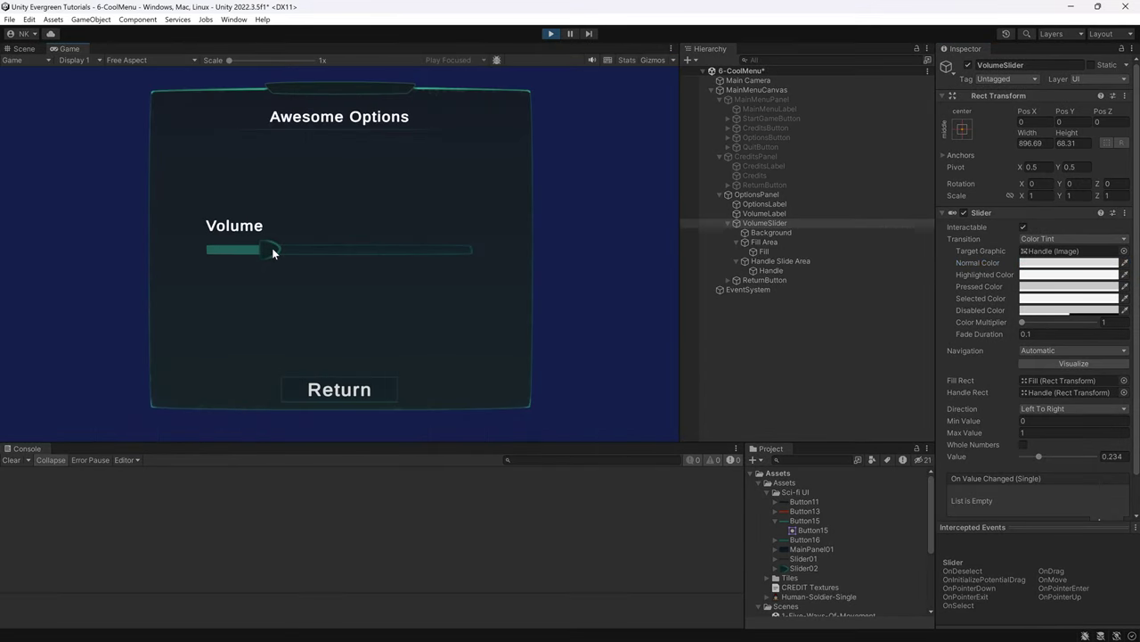
pyautogui.moveTo(272, 250); pyautogui.dragTo(354, 249)
pyautogui.click(341, 387)
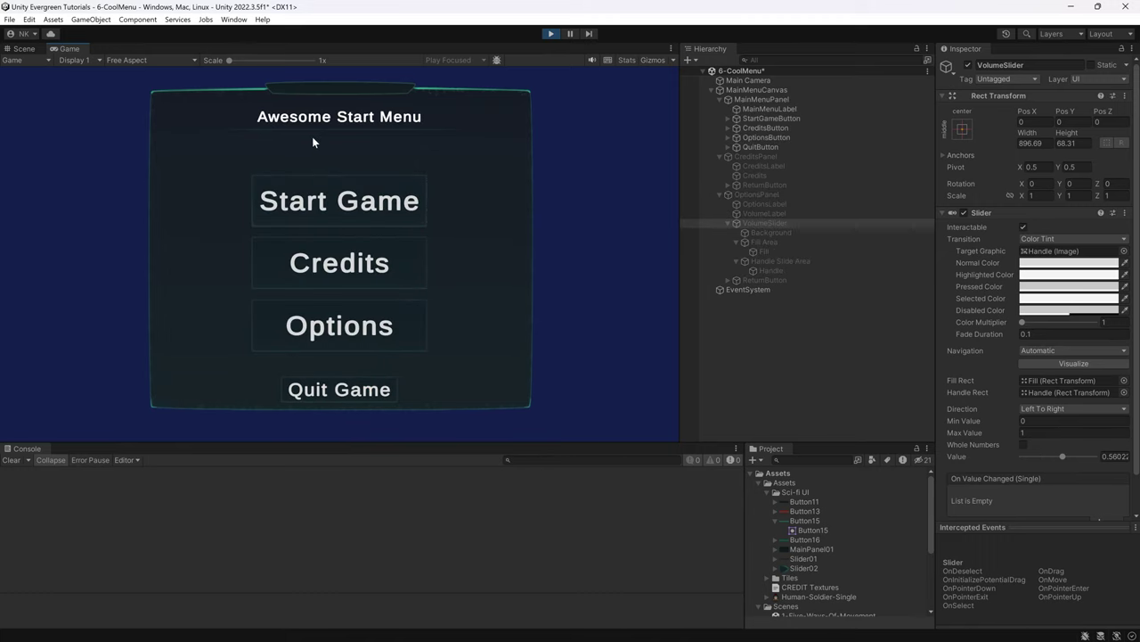
pyautogui.hotkey('ctrl', 'p')
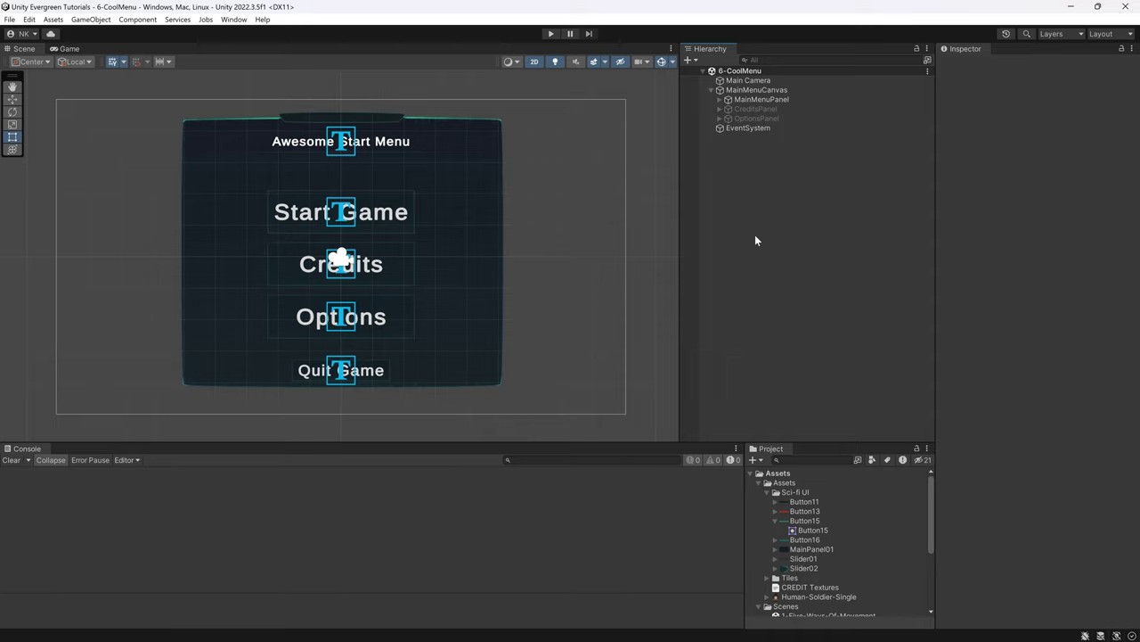